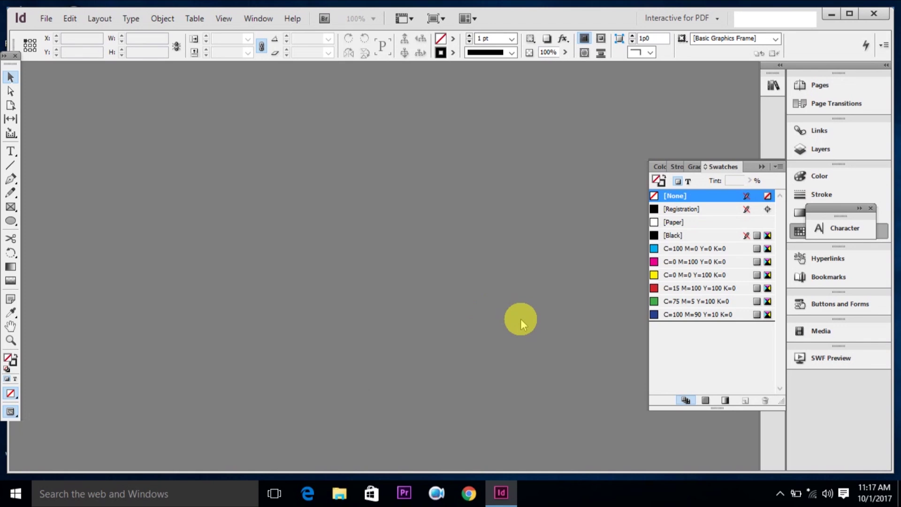
Step: Create an A4-based landscape document 99p2.552 by 70p1.89 with two columns, 0 gutter and 0p1.8 margins
key(ctrl+n)
key(ctrl+n)
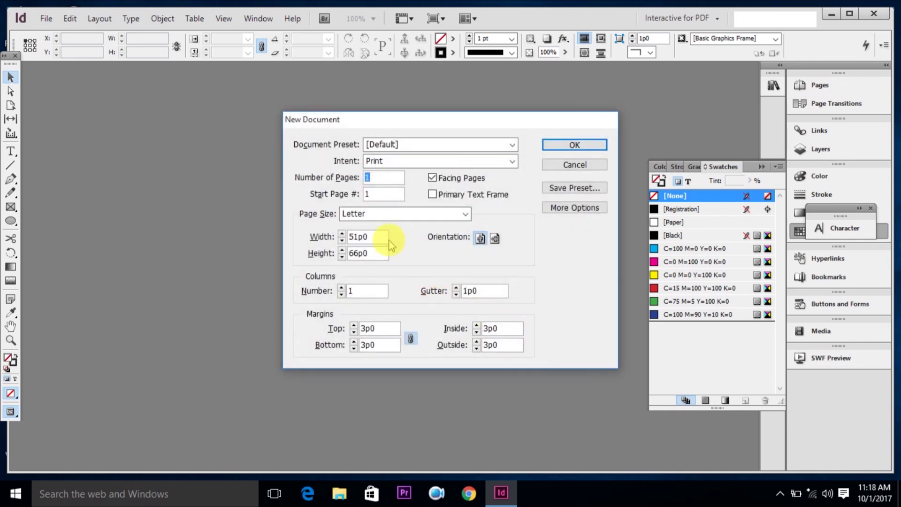
click(386, 215)
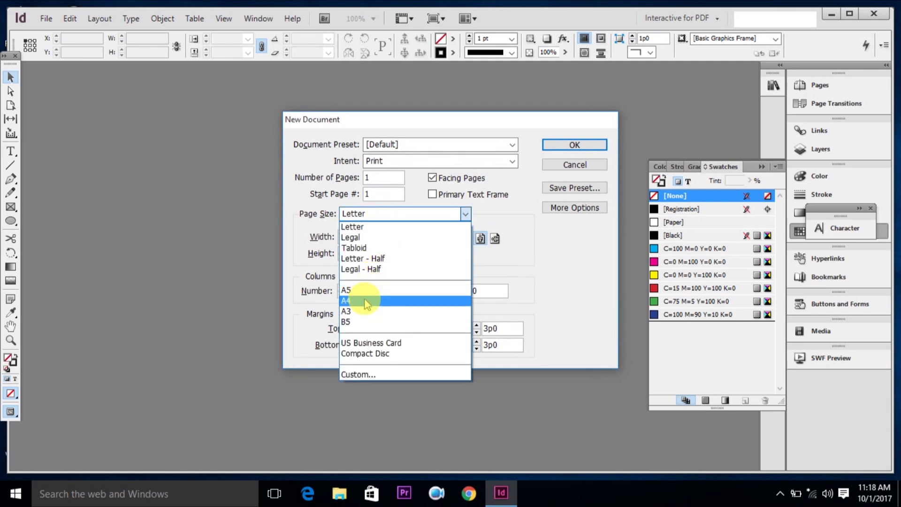
click(365, 301)
click(380, 240)
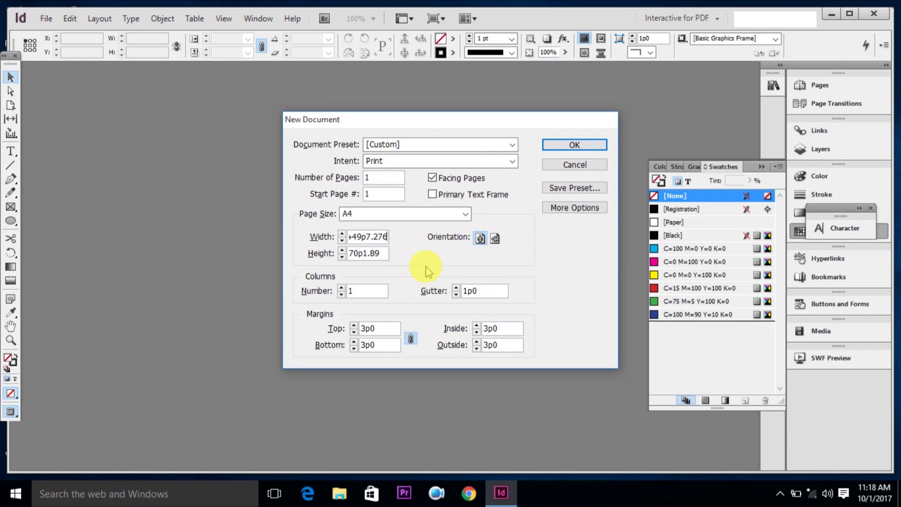
click(343, 288)
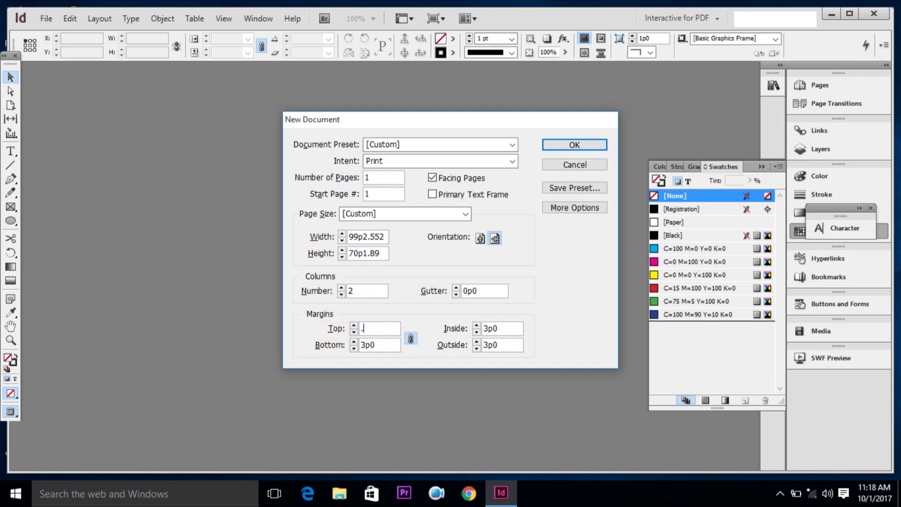
key(Tab)
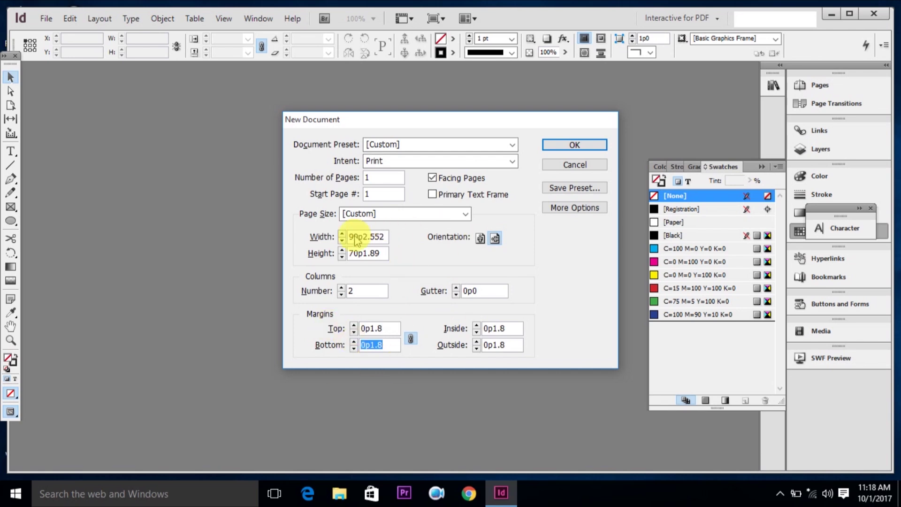
click(574, 146)
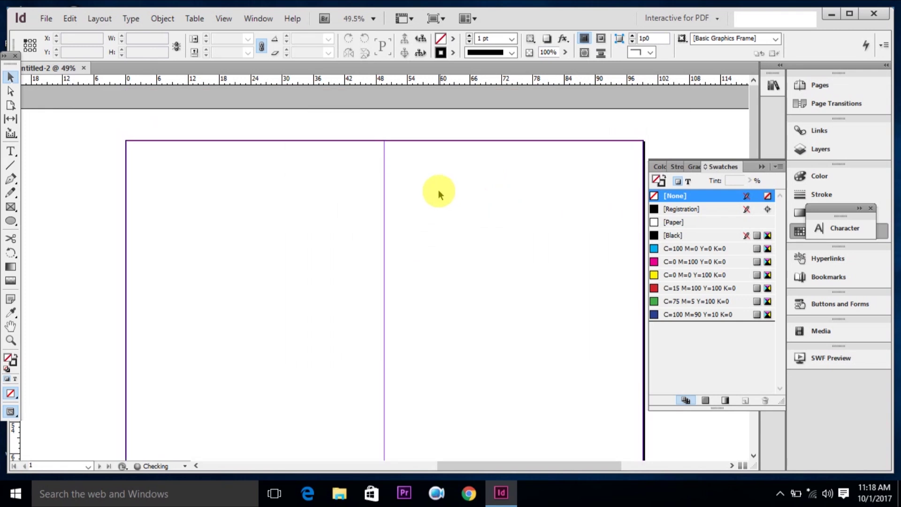
Step: Switch both the horizontal and vertical rulers to inches
drag(105, 131, 214, 182)
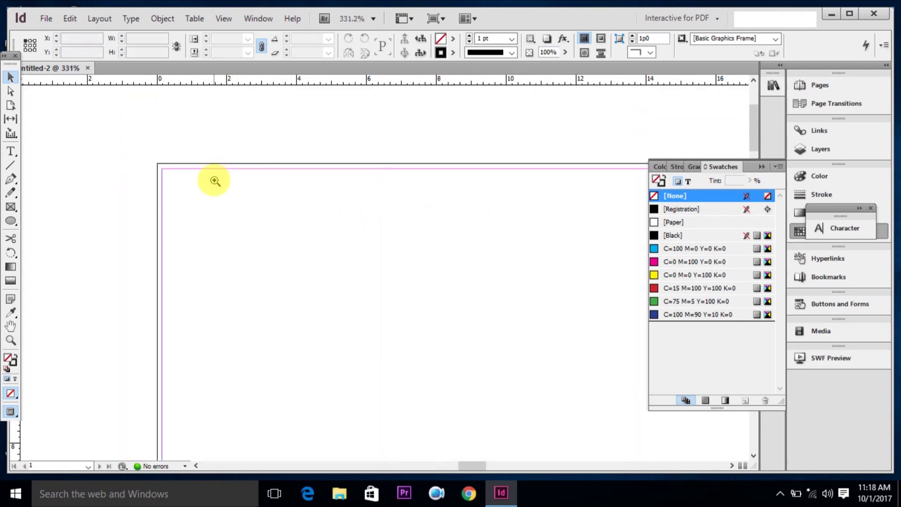
click(99, 18)
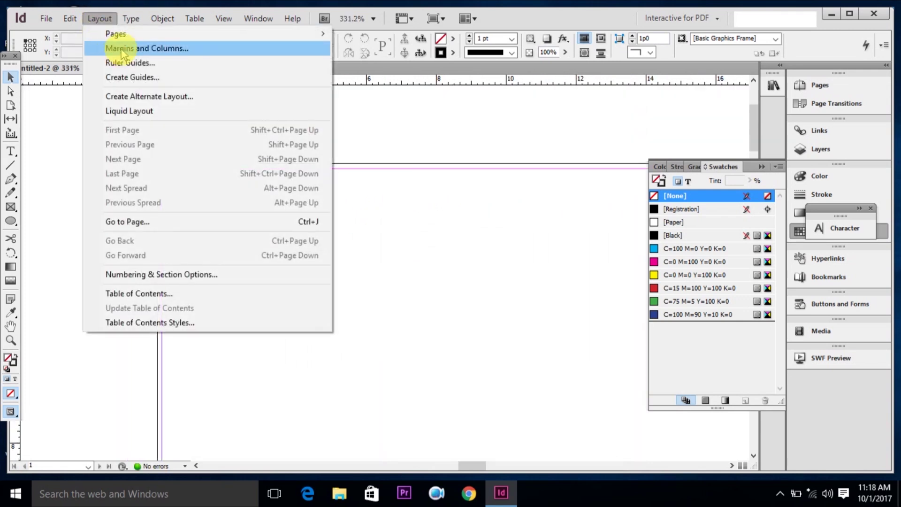
click(123, 49)
click(569, 193)
right_click(520, 88)
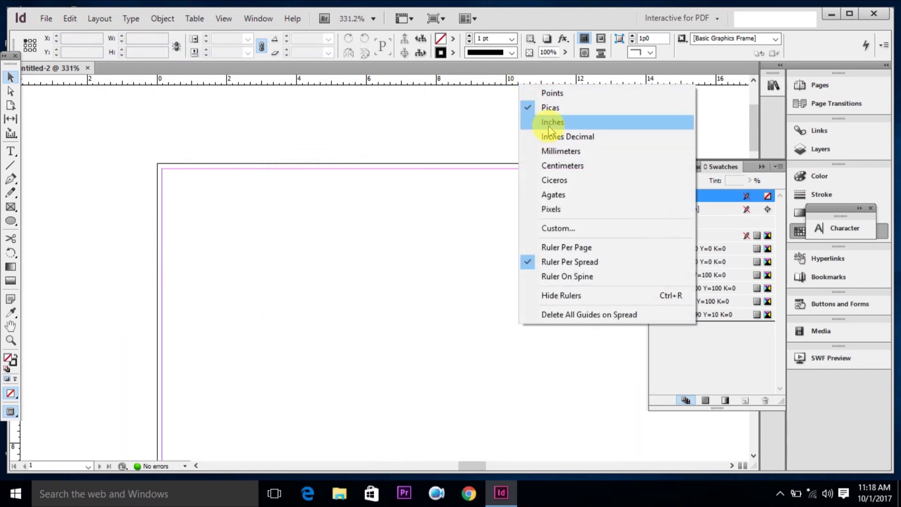
click(469, 120)
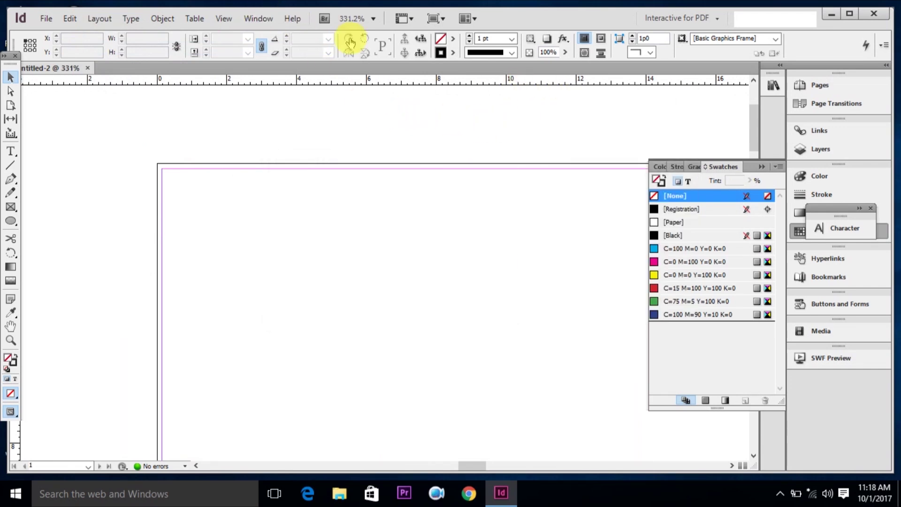
right_click(488, 79)
click(510, 114)
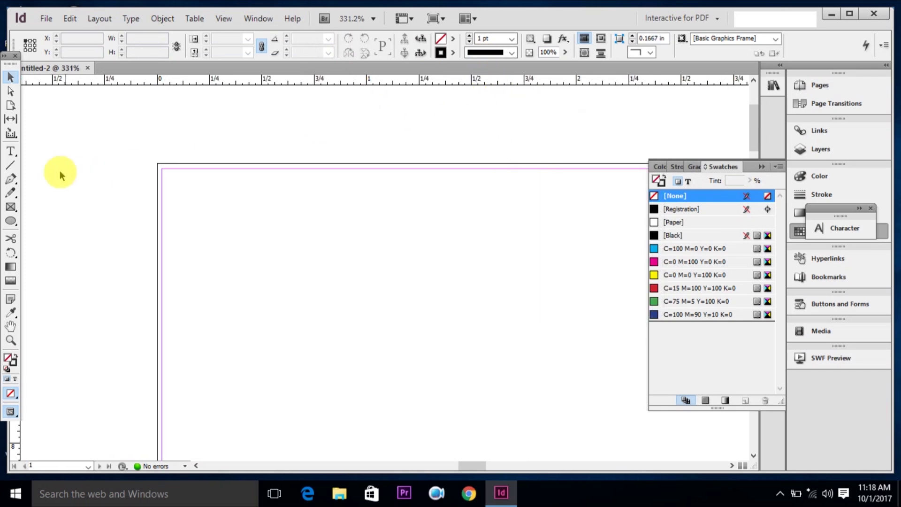
right_click(14, 436)
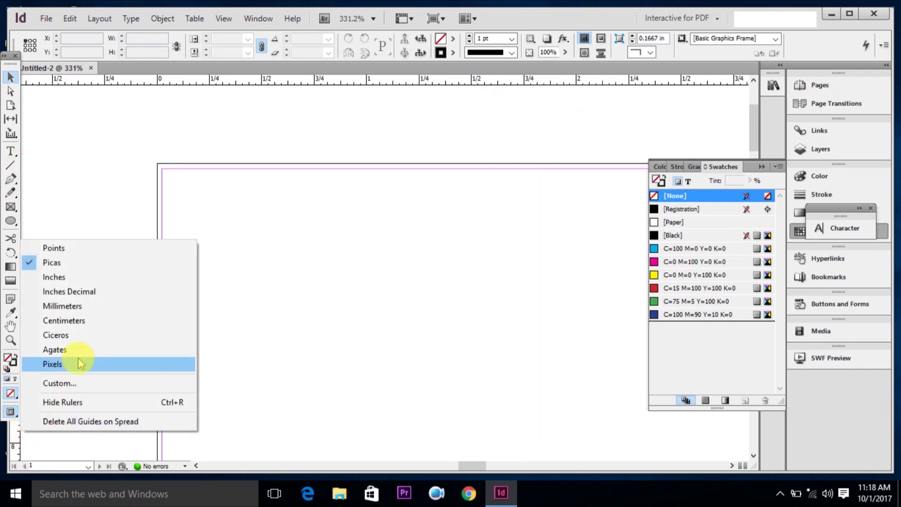
click(80, 280)
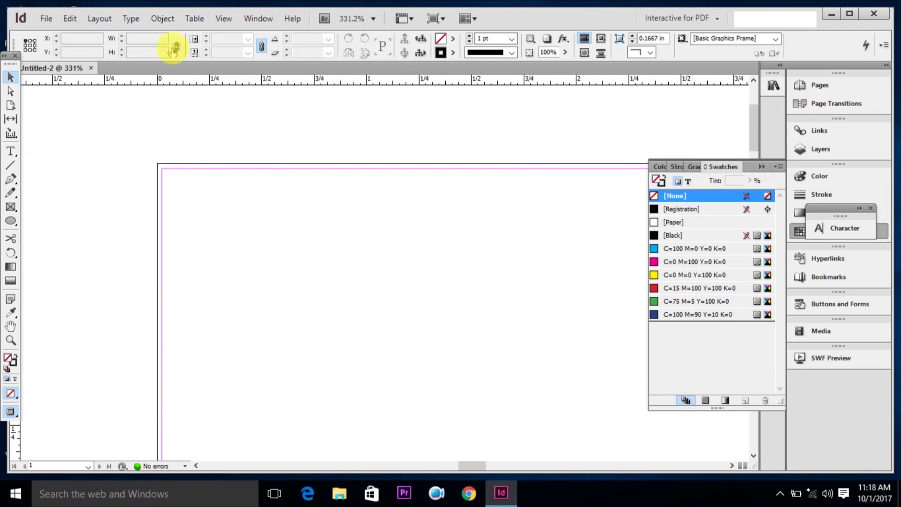
Step: Set all four page margins to 0.25 in via Margins and Columns
click(100, 19)
click(124, 44)
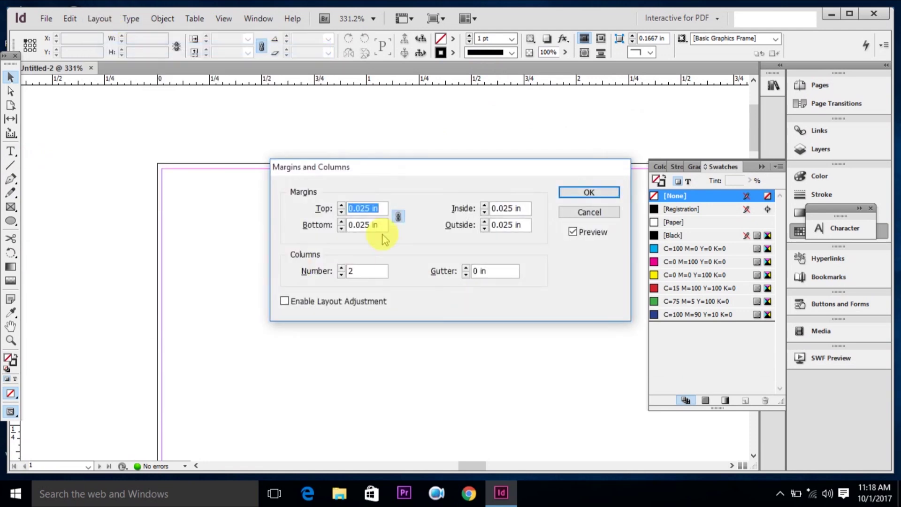
text(.25)
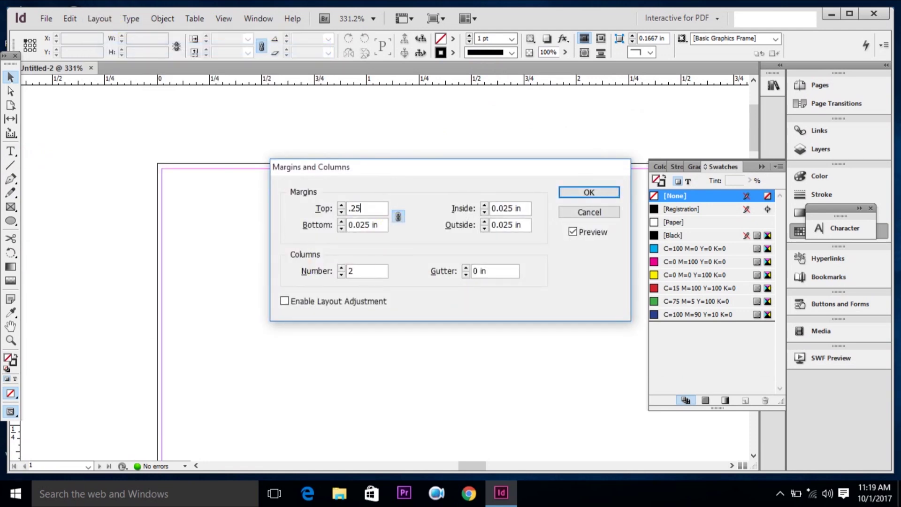
key(Tab)
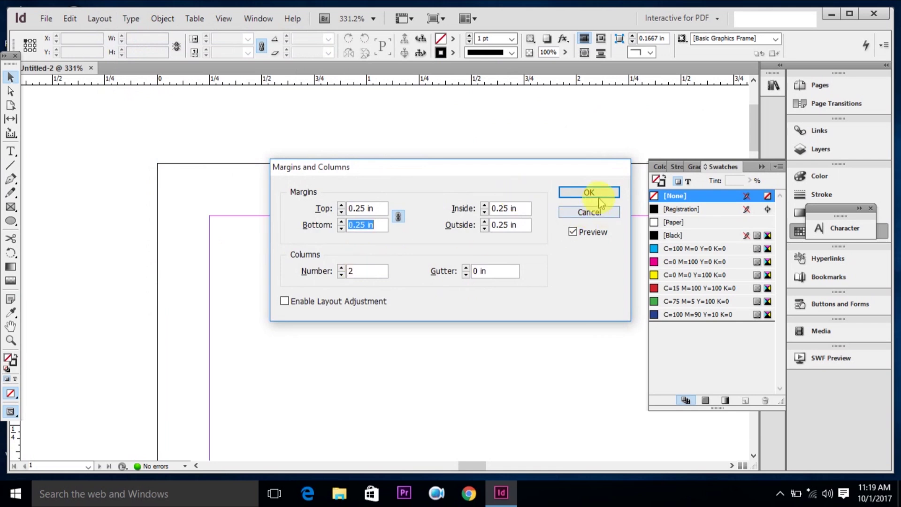
click(603, 192)
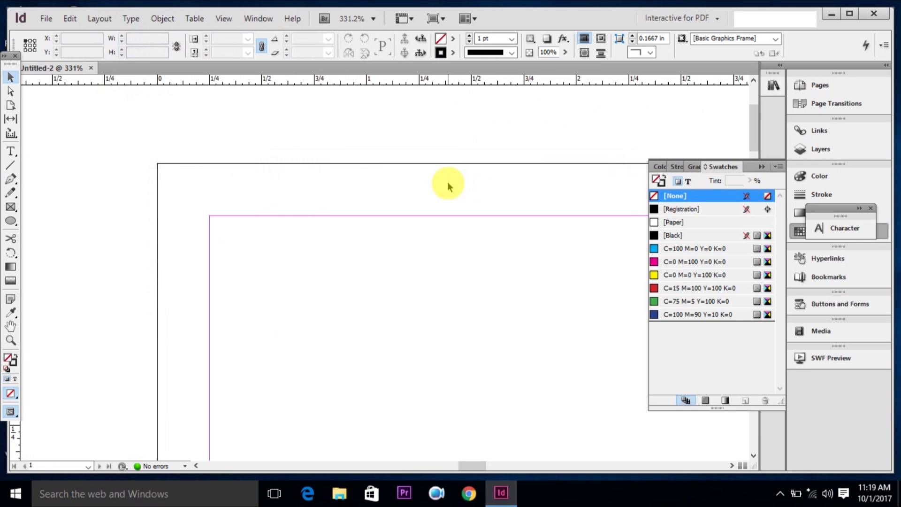
key(ctrl+0)
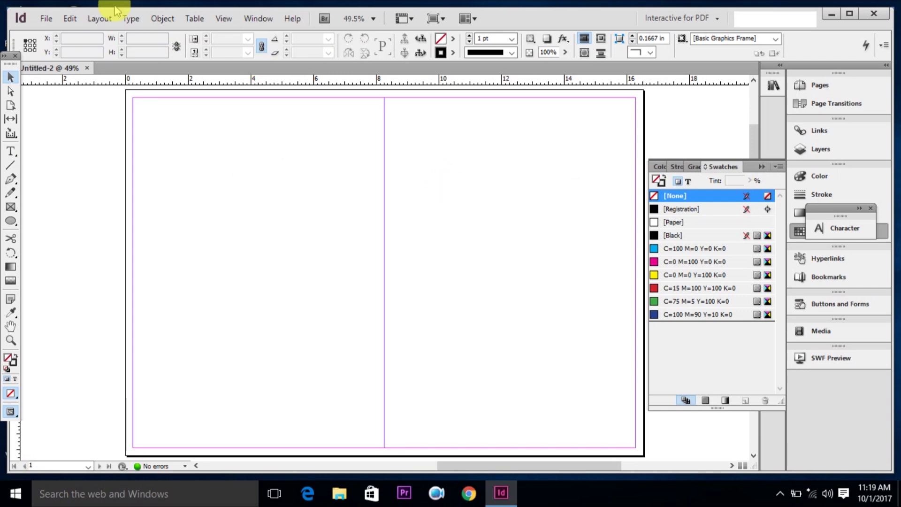
Step: Set a 3 mm (0.1181 in) bleed on all four sides in Document Setup
click(45, 18)
mouse_move(89, 255)
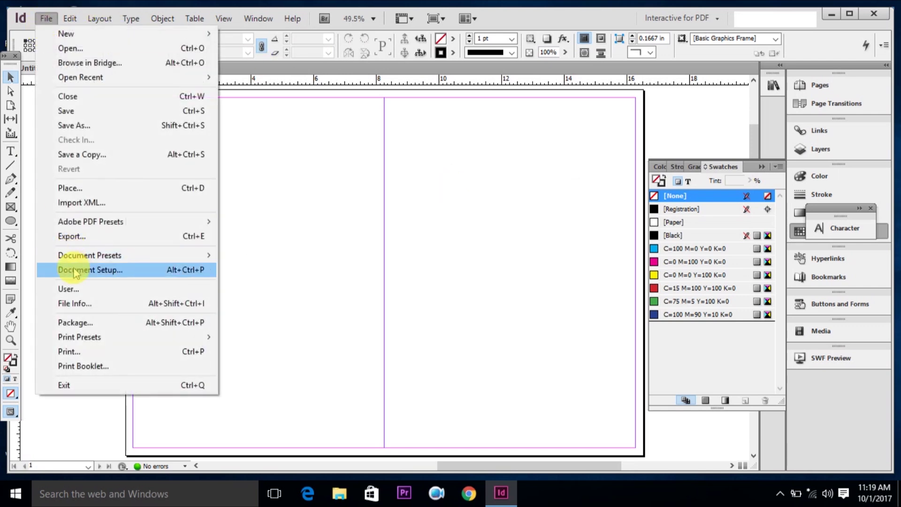
click(87, 270)
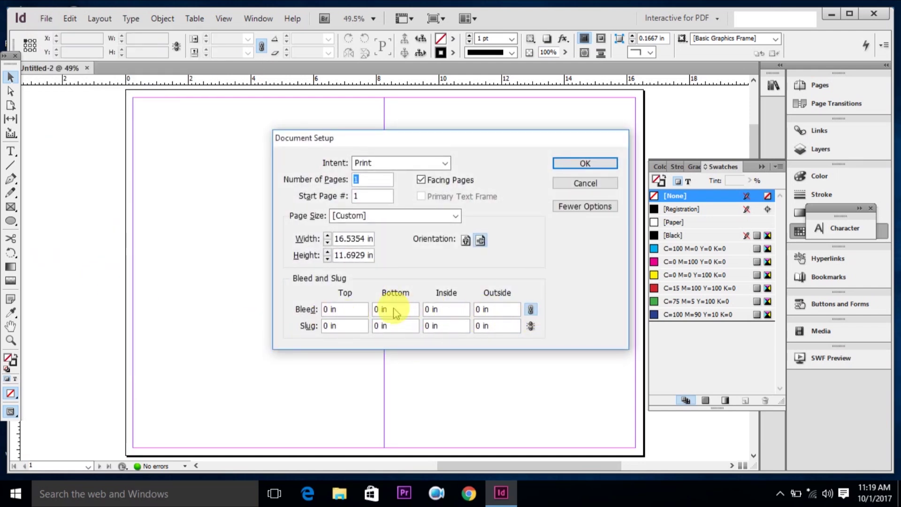
click(346, 308)
text(.3)
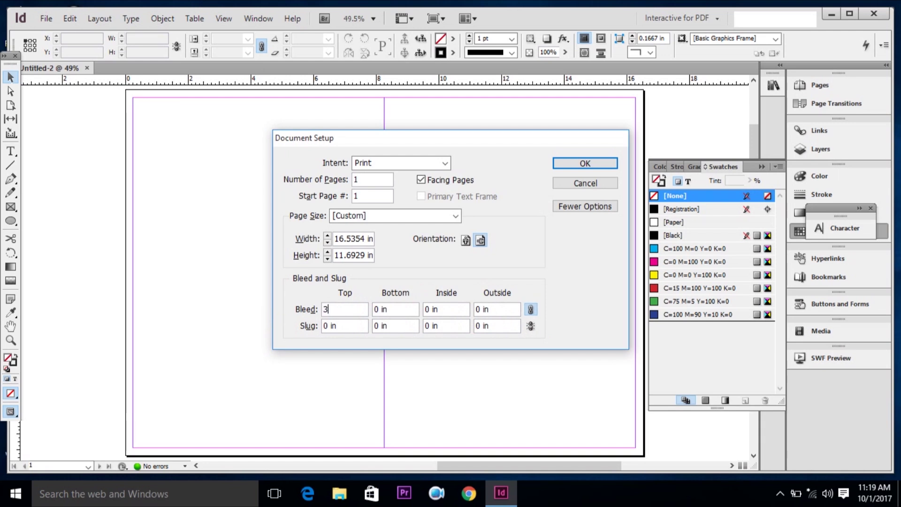
key(Tab)
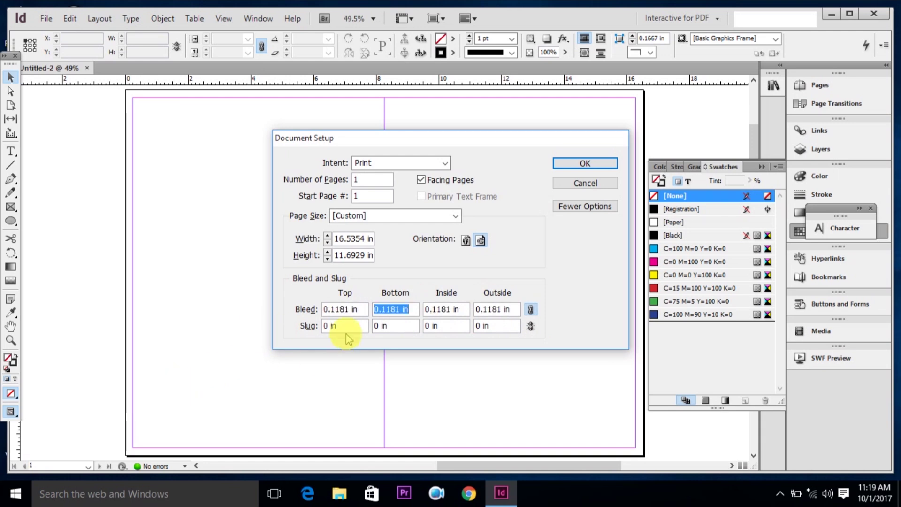
click(610, 164)
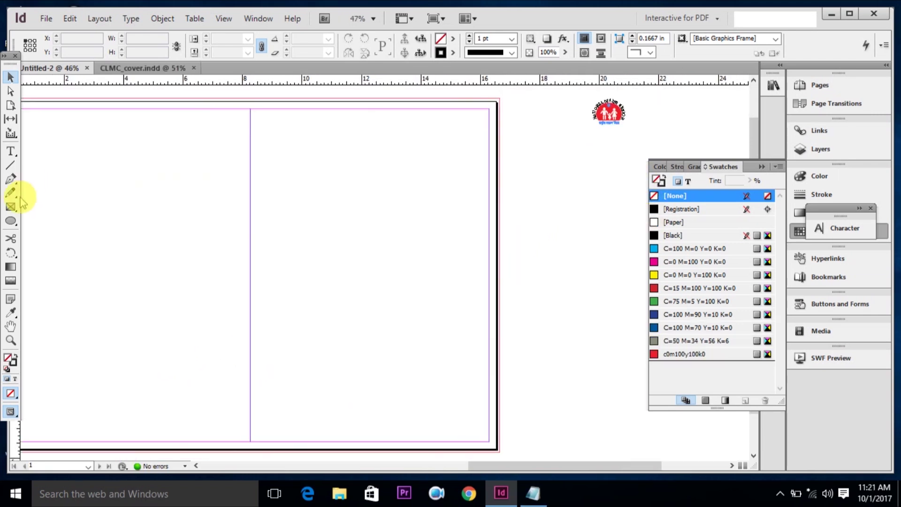
click(10, 207)
Step: Draw a frame over the right half, align it to the spread centre, and fill it with C=50 M=34 Y=56 K=6 at 10% tint
mouse_move(251, 99)
mouse_down()
mouse_move(477, 378)
mouse_move(499, 453)
mouse_up()
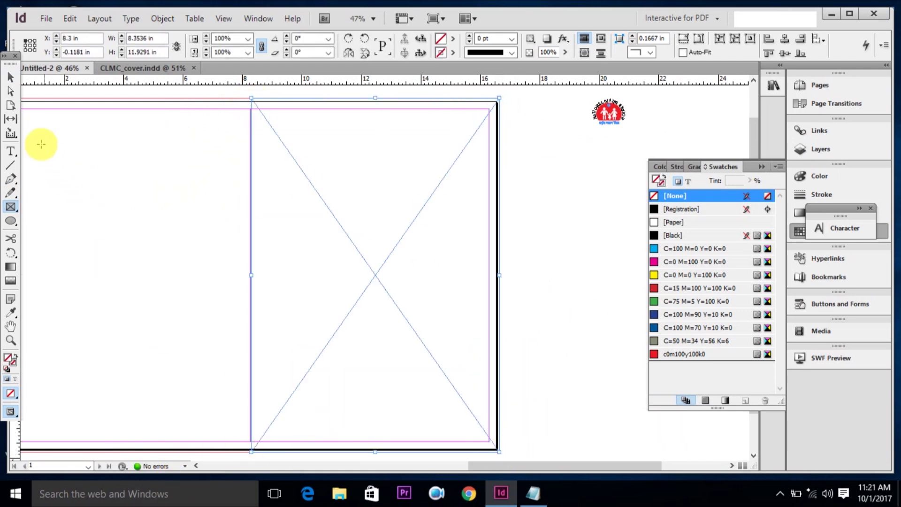
click(10, 78)
drag(211, 245, 312, 312)
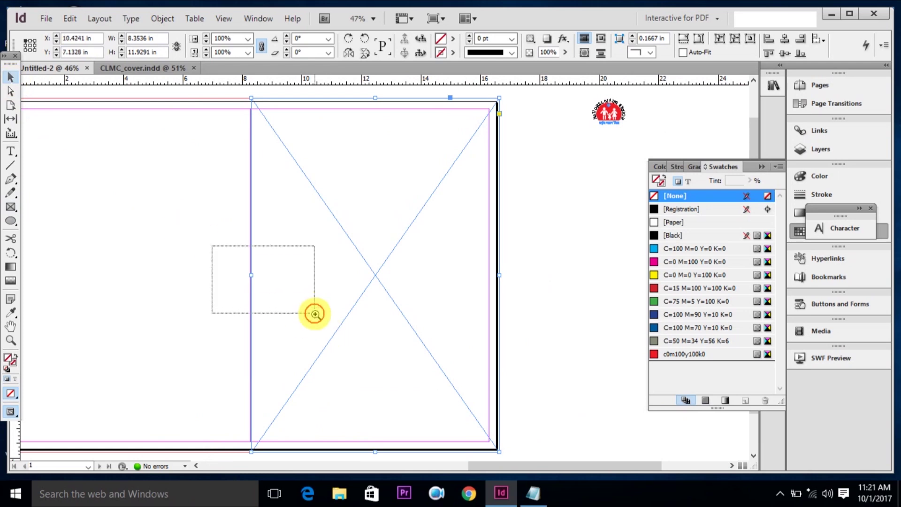
drag(320, 251, 315, 251)
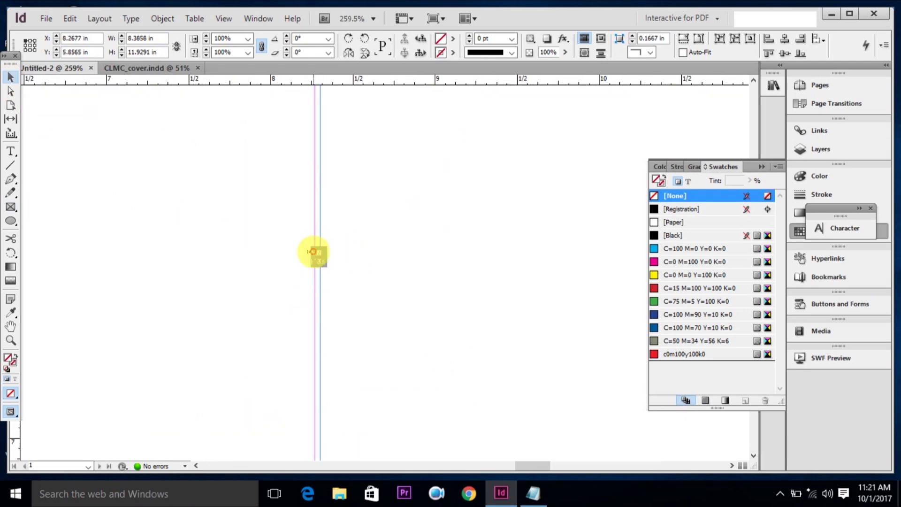
key(ctrl+0)
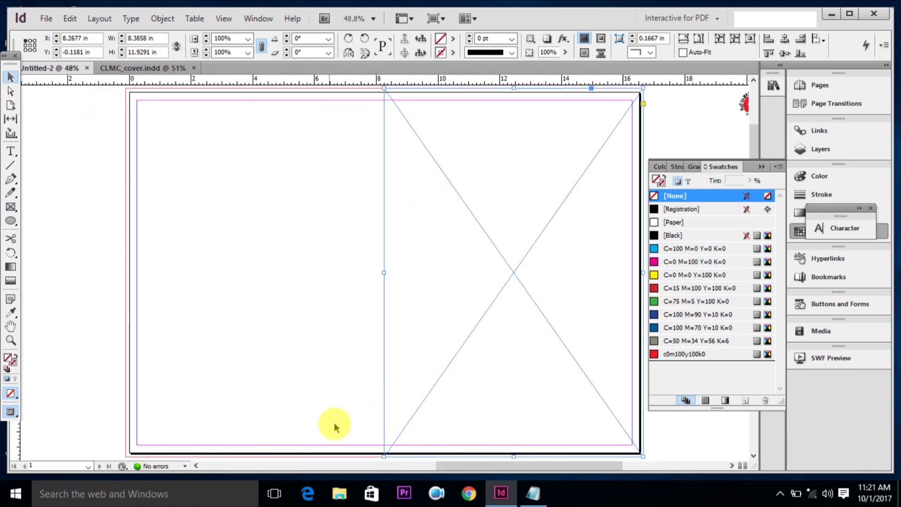
click(689, 341)
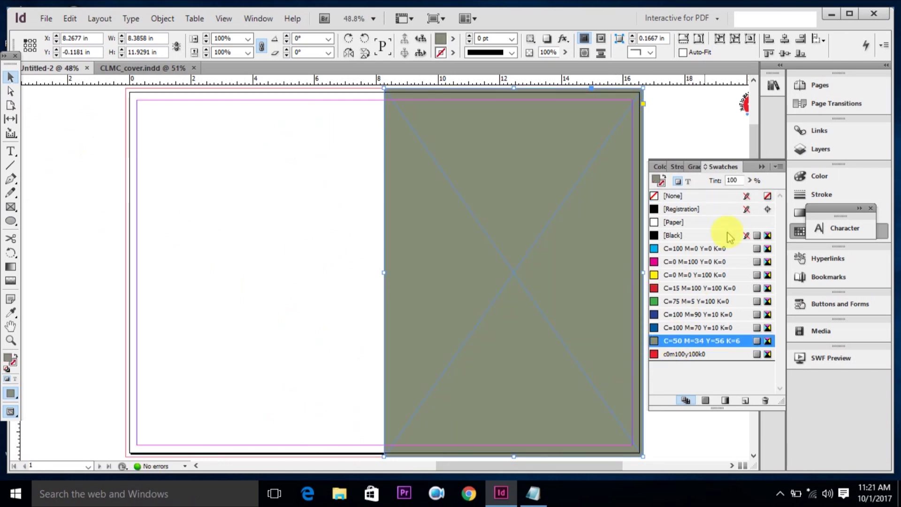
click(741, 180)
key(Return)
Step: Move the frame onto the left page and fill it with C=100 M=70 Y=10 K=0 at 100% tint
click(346, 197)
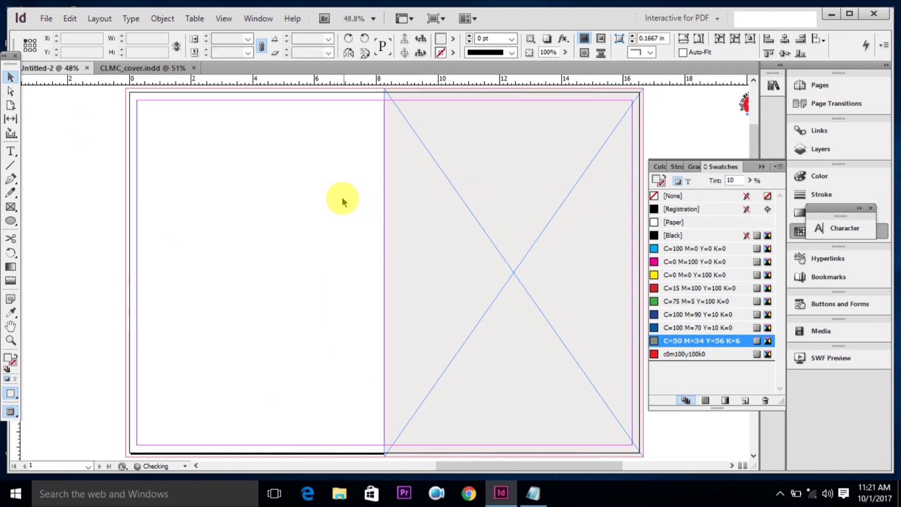
key(w)
key(w)
key(w)
key(w)
click(422, 258)
drag(425, 266, 167, 248)
click(672, 314)
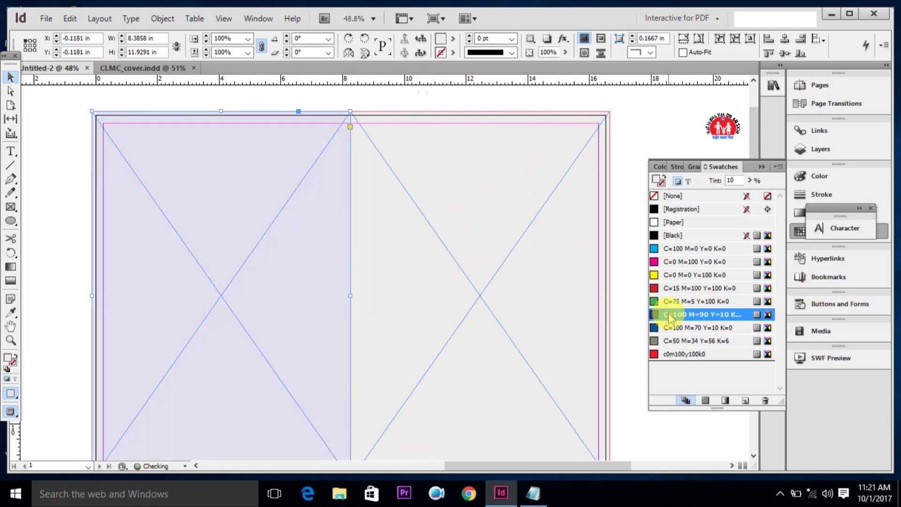
click(681, 314)
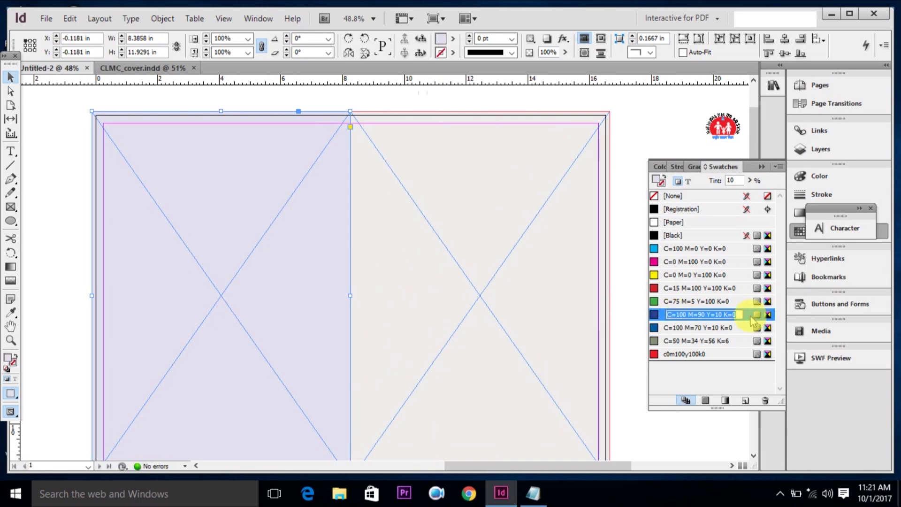
click(716, 327)
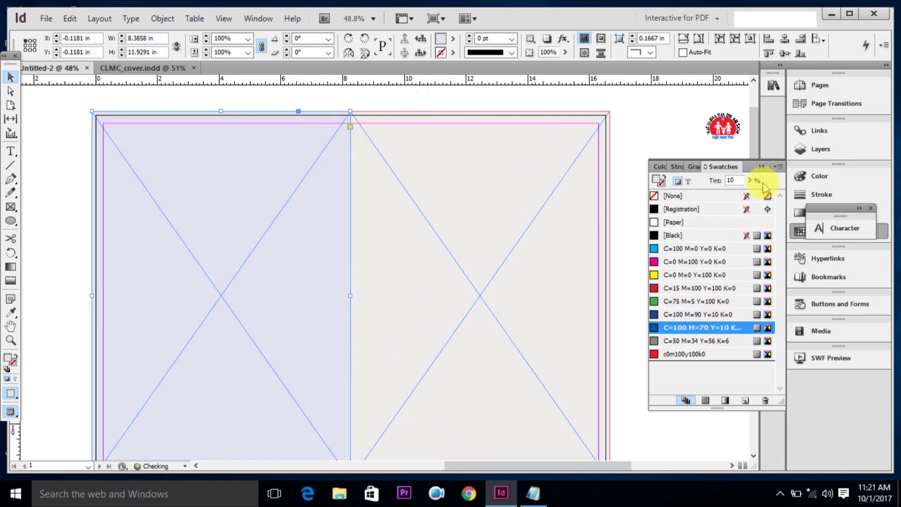
text(1)
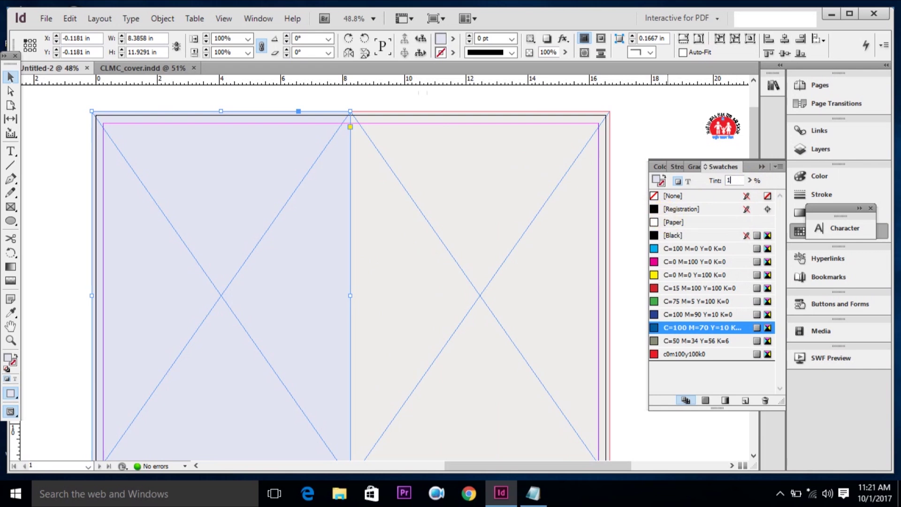
key(Return)
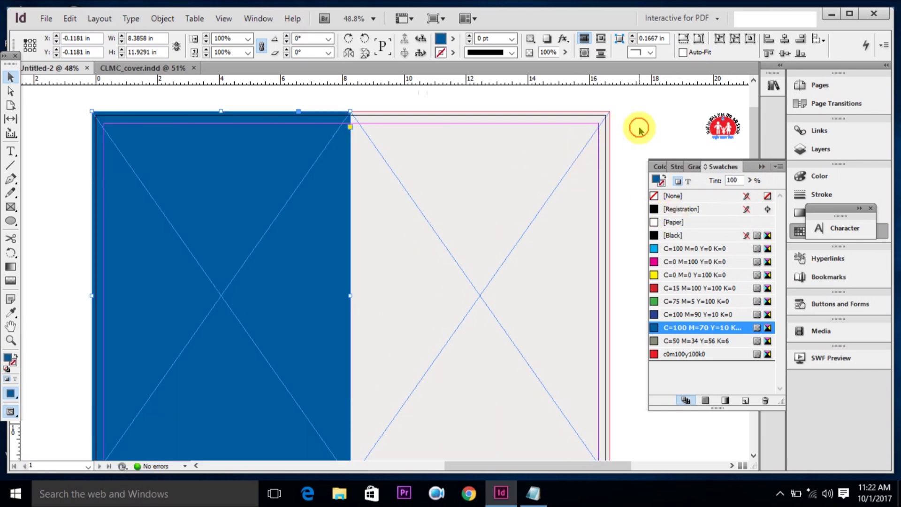
click(635, 140)
drag(635, 140, 591, 199)
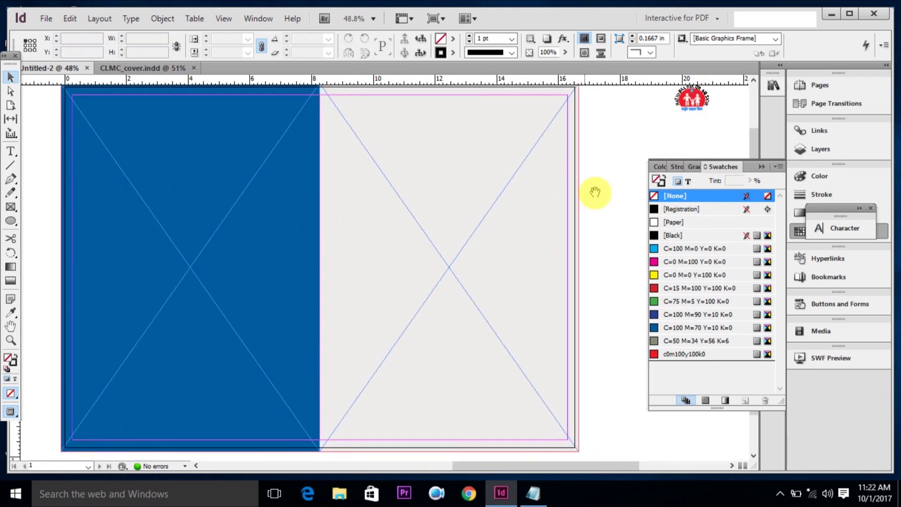
Step: Draw a 6 by 6 in circle beside the spread and sharpen its bottom anchor into a teardrop point
click(13, 222)
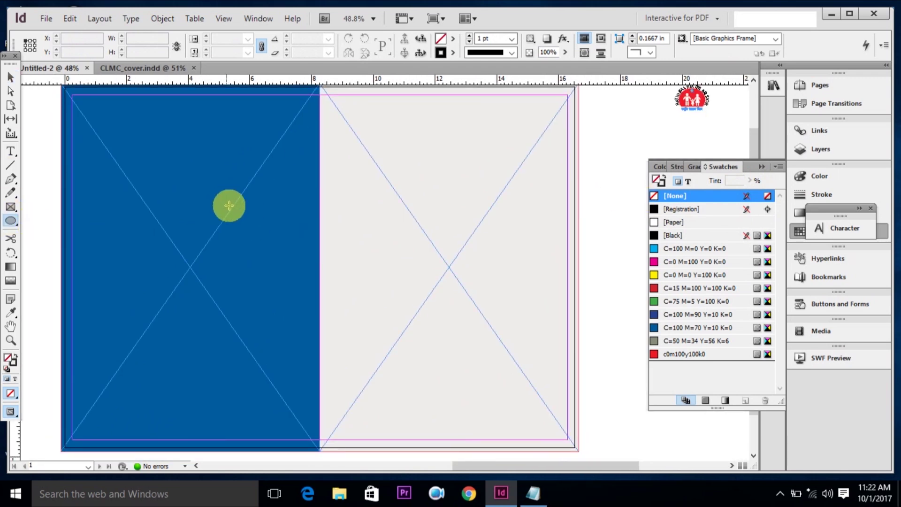
drag(540, 249, 422, 265)
mouse_move(465, 202)
mouse_down()
mouse_move(648, 408)
mouse_move(483, 378)
mouse_up()
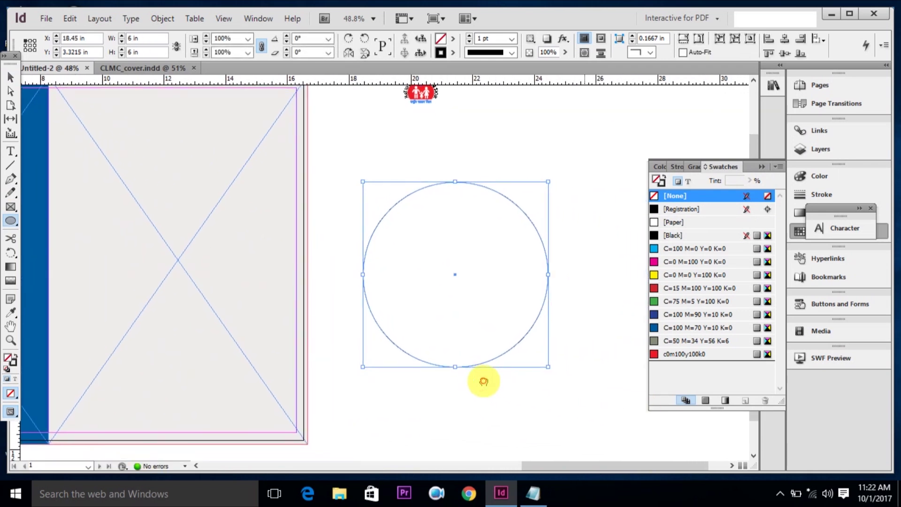
click(10, 90)
click(493, 358)
drag(484, 413, 438, 332)
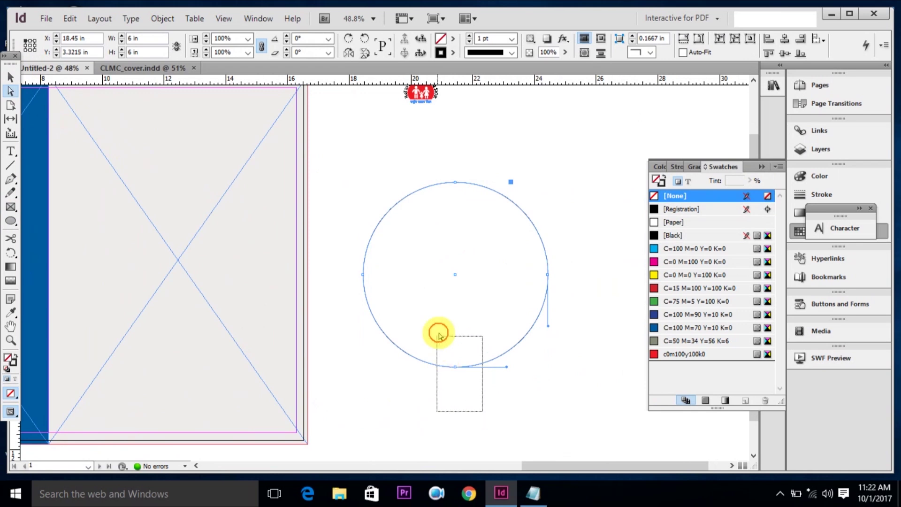
drag(405, 368, 453, 368)
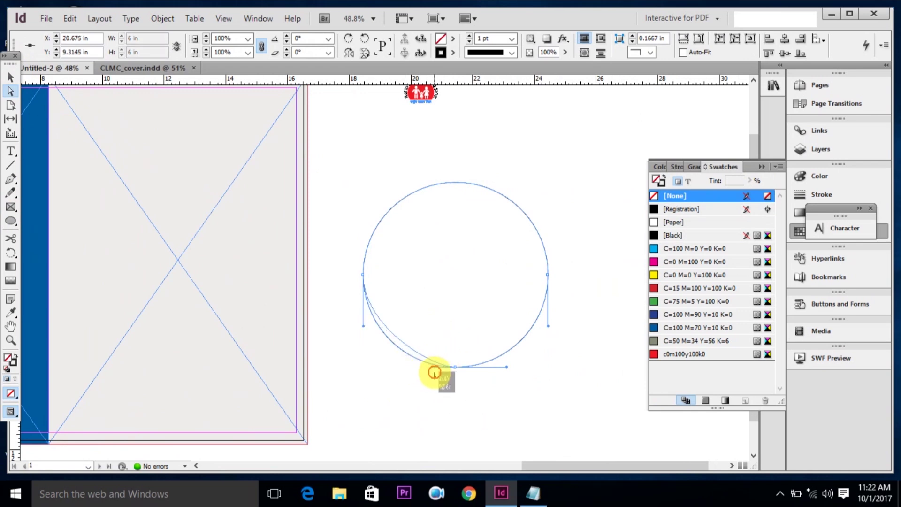
drag(453, 368, 459, 368)
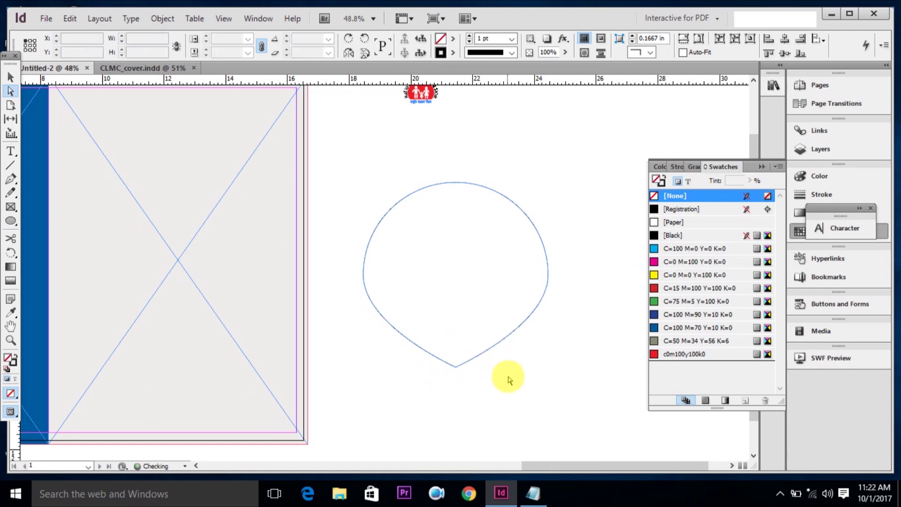
click(503, 372)
click(453, 324)
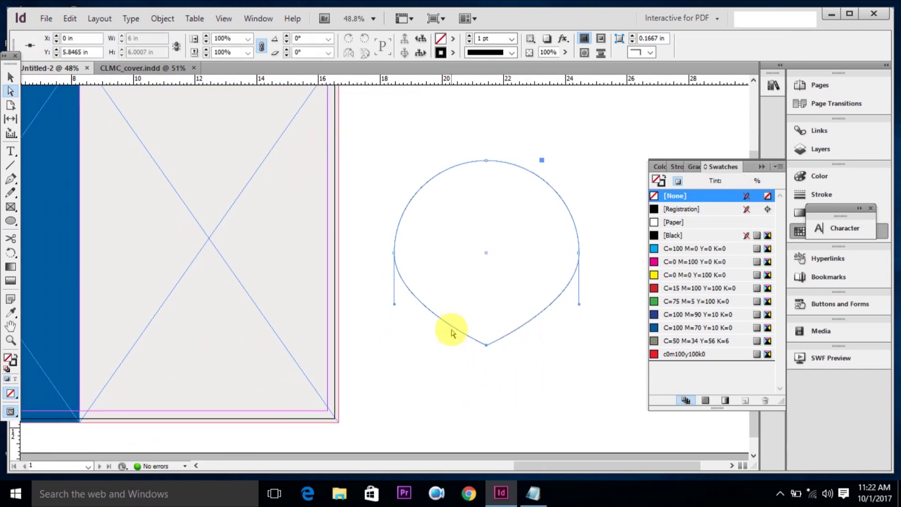
key(Down)
key(Down)
key(Down)
key(Down)
key(Down)
key(Down)
key(Down)
key(Down)
key(Down)
key(Down)
key(Down)
key(Down)
key(Down)
key(Down)
key(Down)
key(Down)
key(Down)
key(Down)
key(Down)
key(Down)
key(Down)
key(Down)
key(Down)
key(Down)
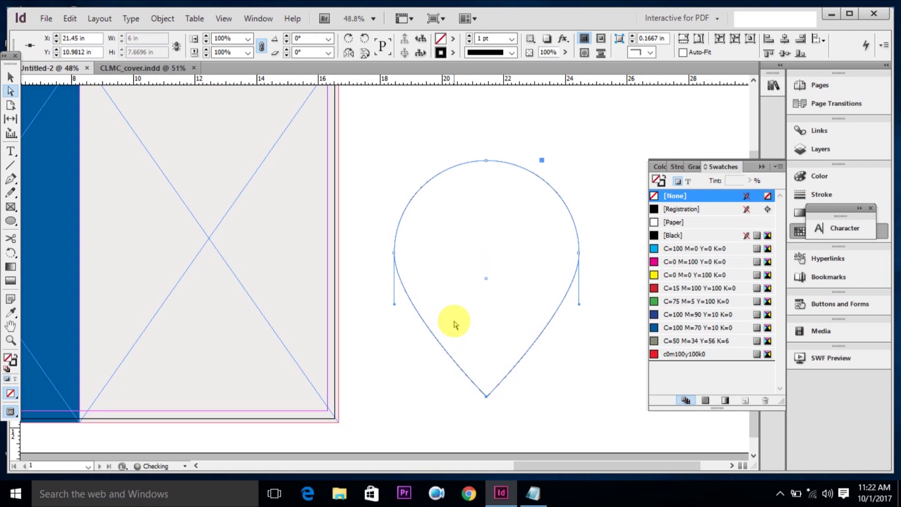
key(Up)
key(Up)
key(Up)
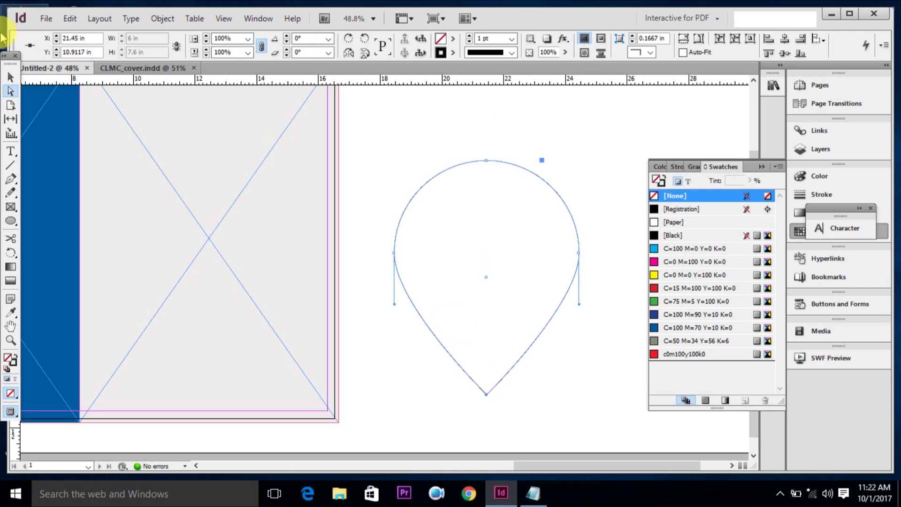
Step: Give the teardrop a 3 pt stroke weight
click(11, 76)
click(499, 231)
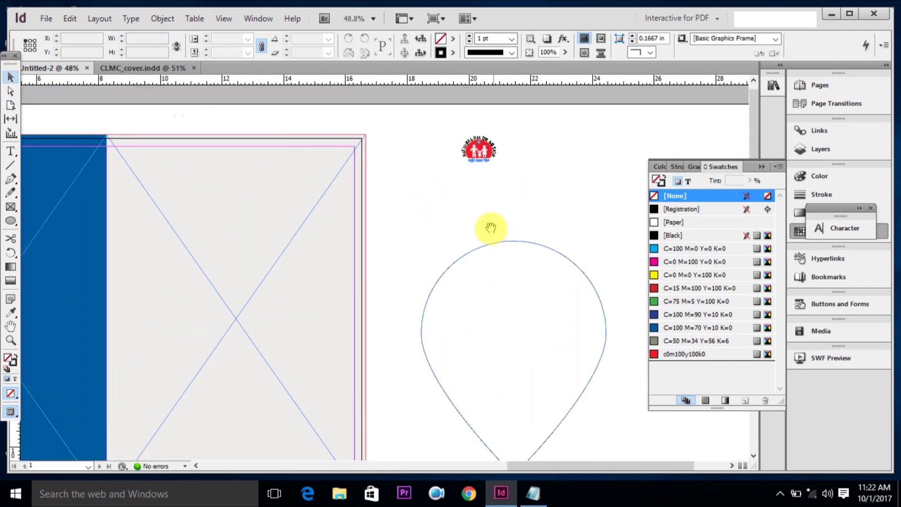
key(ctrl+minus)
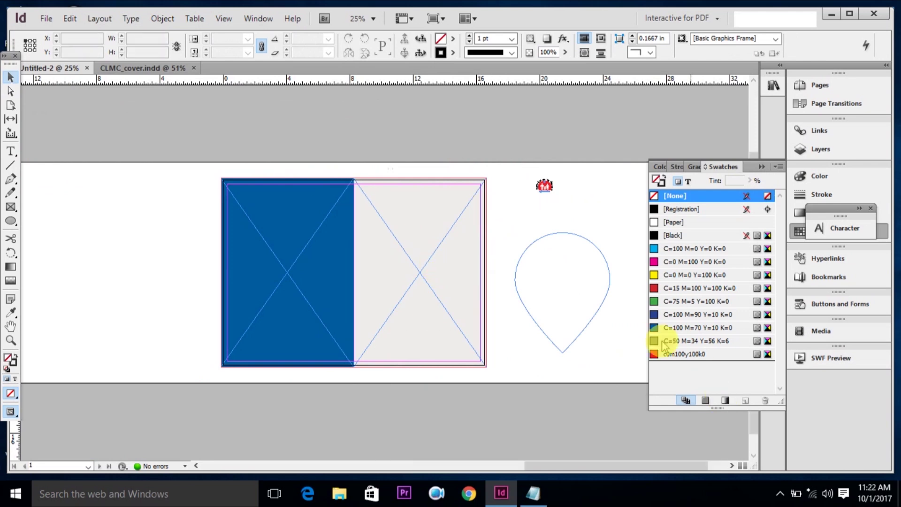
scroll(569, 314, up, 2)
click(401, 237)
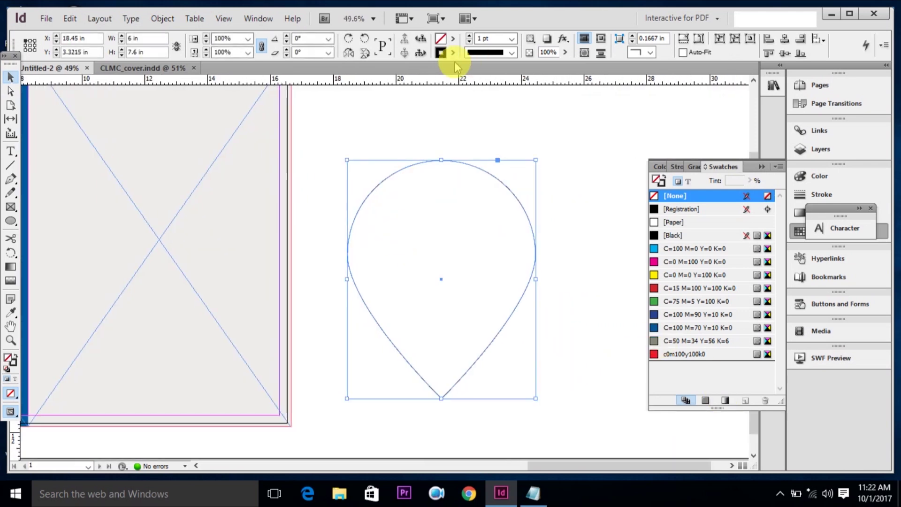
click(490, 38)
text(3)
key(Return)
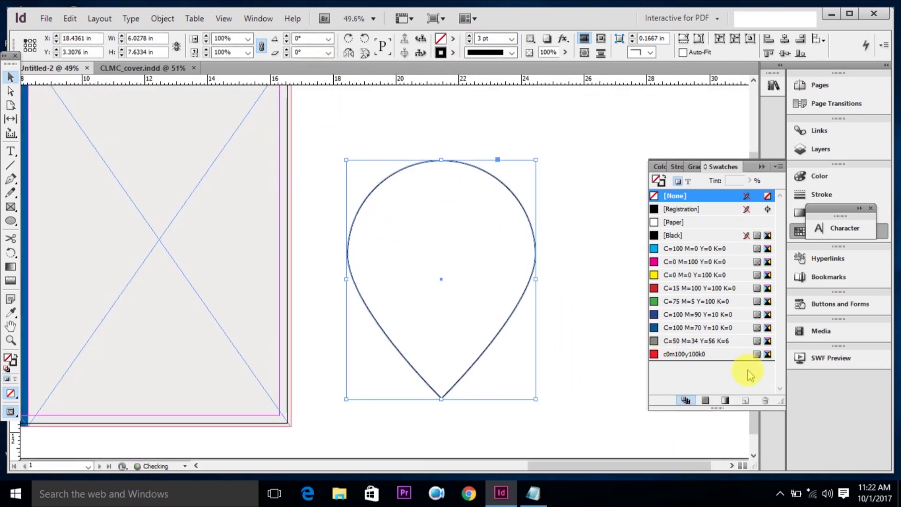
Step: Colour the teardrop's stroke C=50 M=34 Y=56 K=6 at 40% tint
click(662, 182)
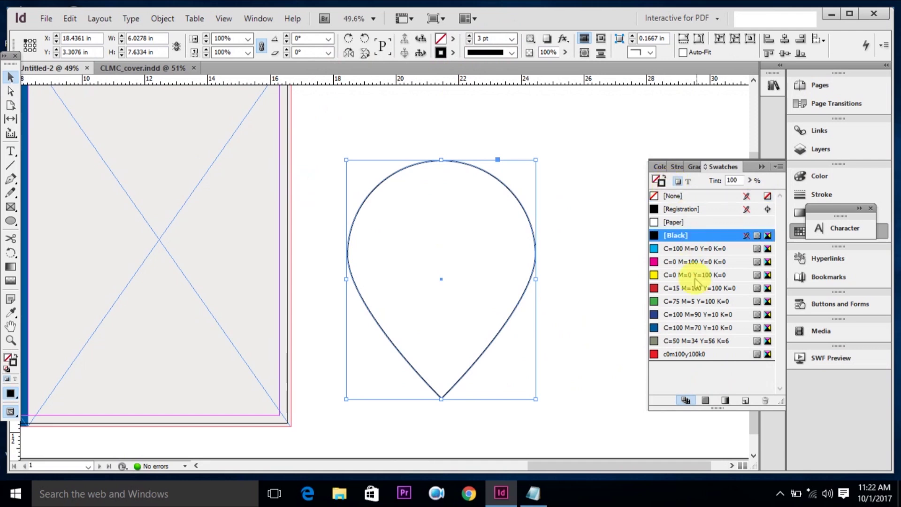
click(681, 341)
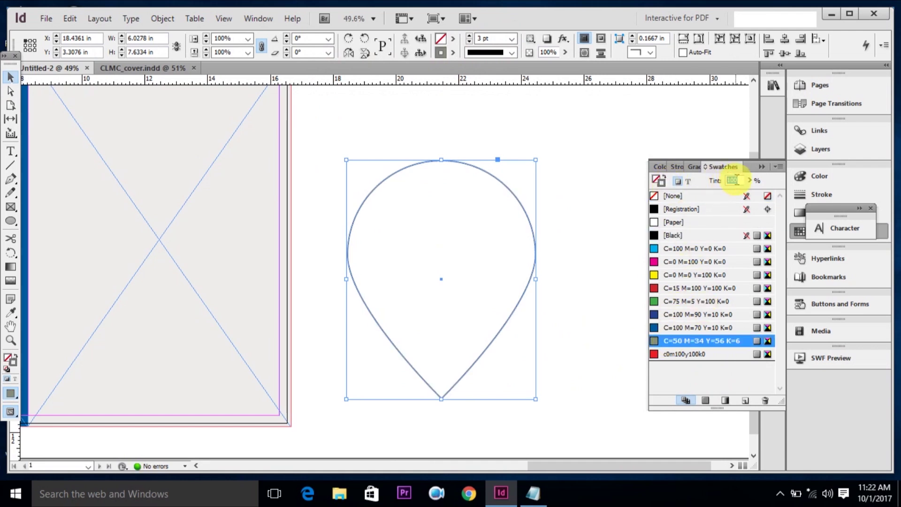
click(737, 181)
text(40)
key(Return)
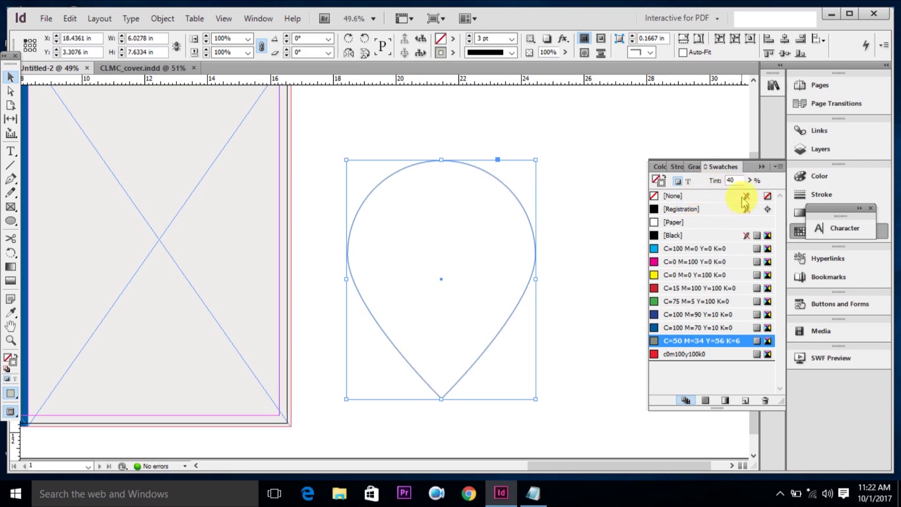
click(375, 142)
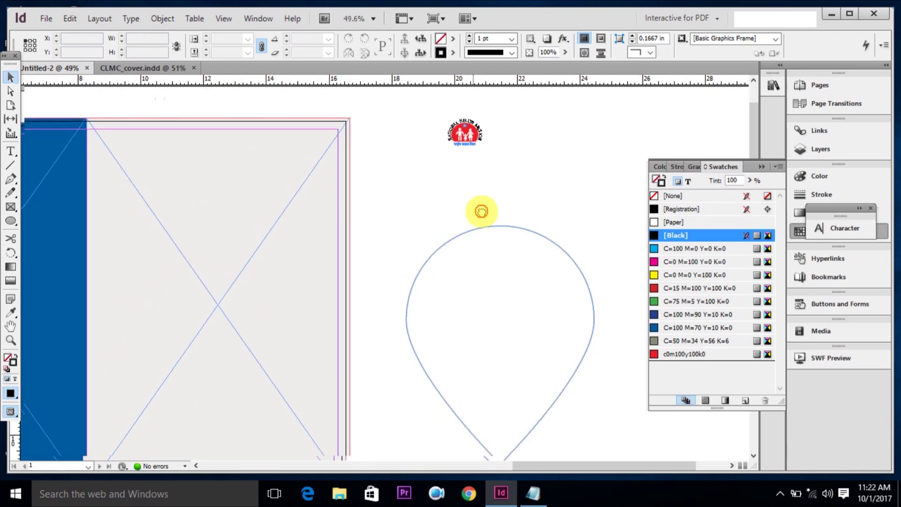
Step: Move the teardrop onto the front cover page and shrink it proportionally
mouse_move(478, 208)
mouse_down()
mouse_move(507, 260)
mouse_move(518, 228)
mouse_up()
mouse_move(527, 225)
mouse_down()
mouse_move(322, 225)
mouse_move(290, 206)
mouse_up()
drag(407, 252, 513, 193)
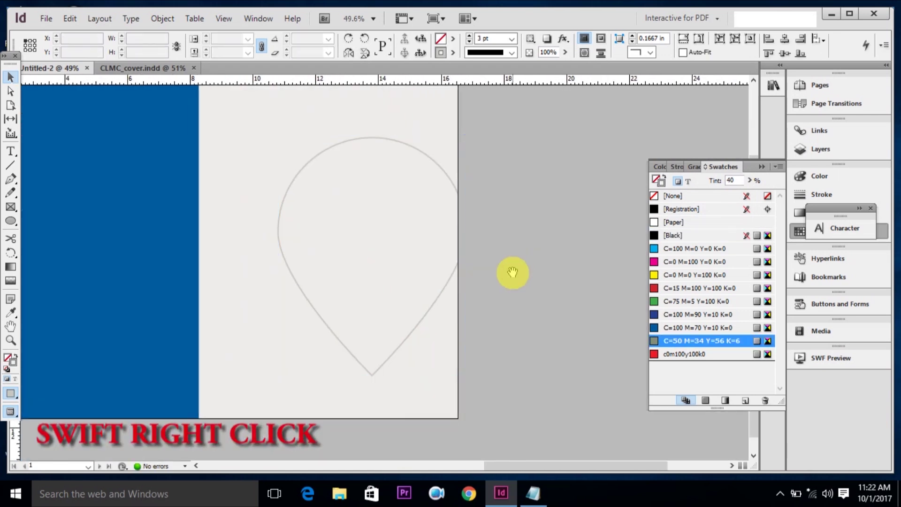
click(413, 348)
click(387, 386)
drag(386, 386, 384, 315)
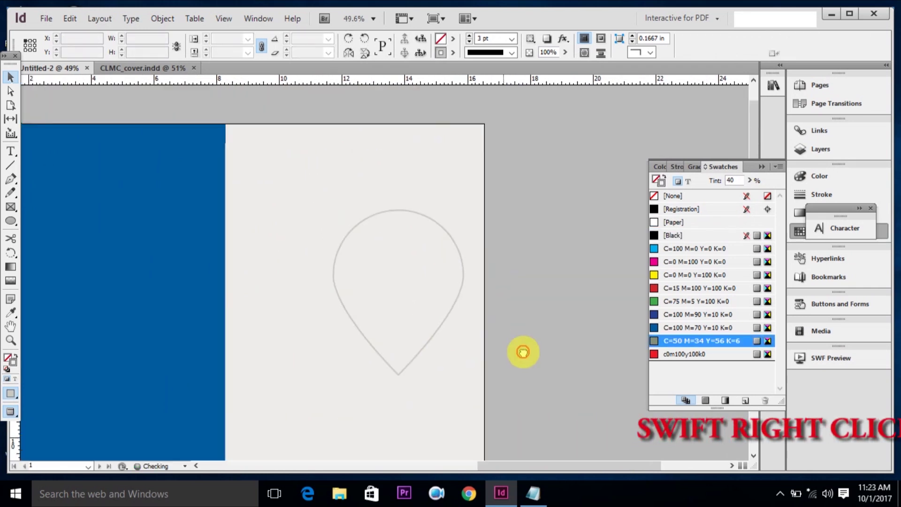
click(530, 324)
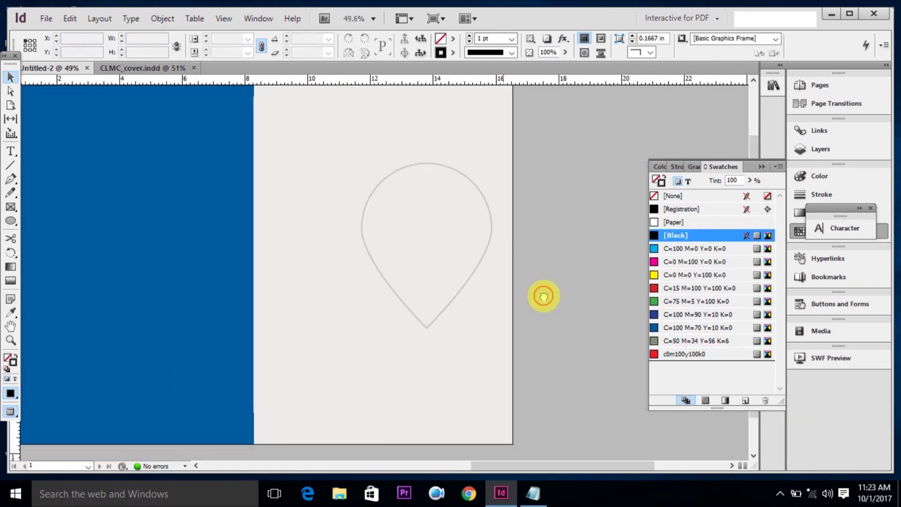
Step: Tilt the teardrop to -30.5°, then fine-tune its position and size to about 3.43 by 4.35 in
click(459, 167)
drag(475, 136, 507, 186)
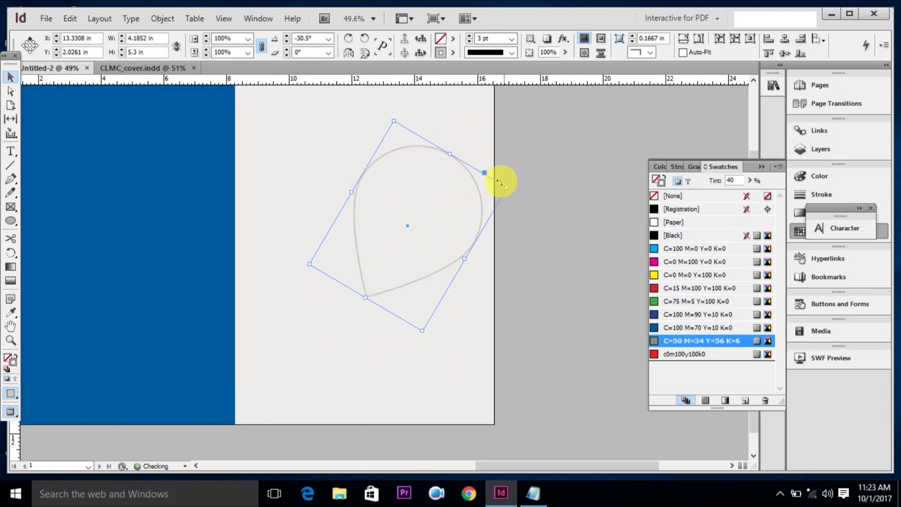
drag(449, 156, 446, 168)
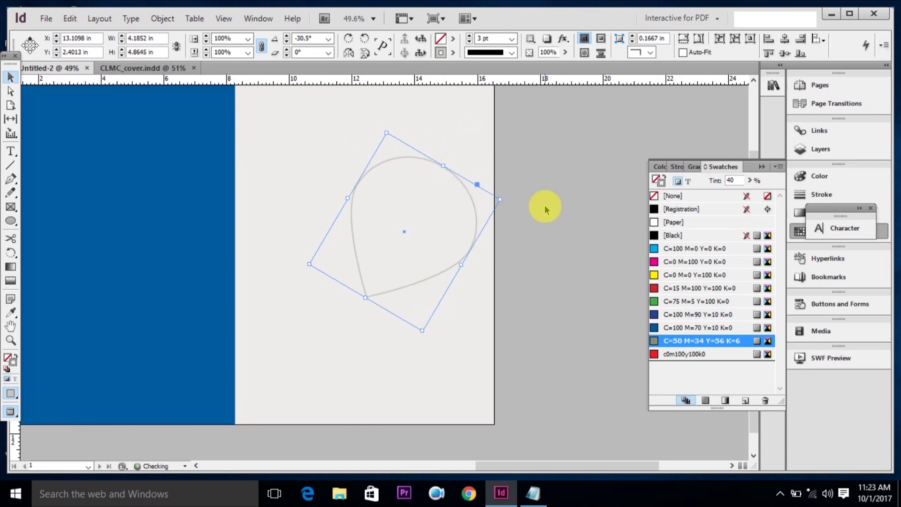
key(ctrl+z)
drag(506, 187, 493, 191)
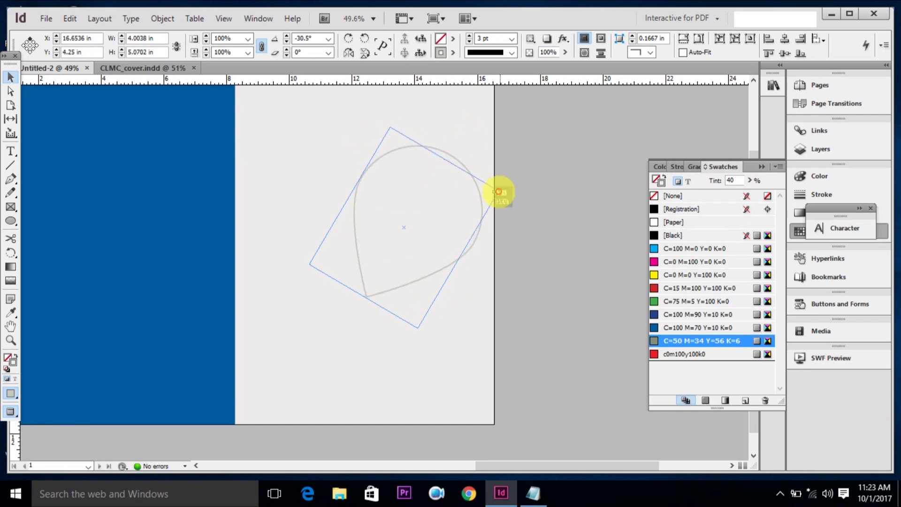
click(556, 197)
drag(542, 248, 566, 247)
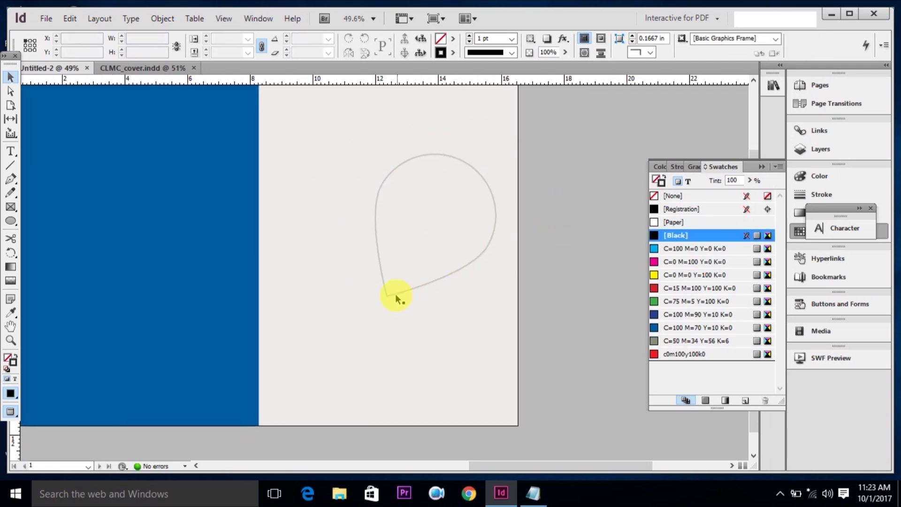
drag(393, 296, 402, 282)
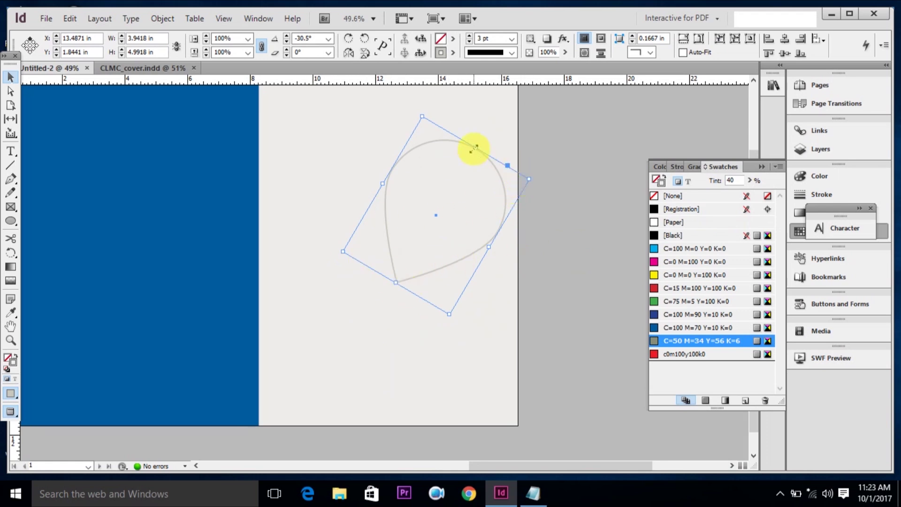
drag(474, 149, 466, 167)
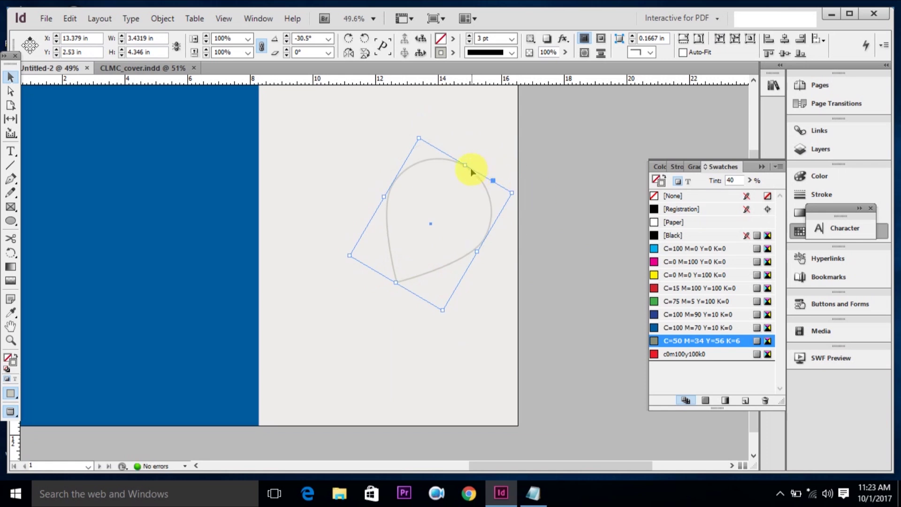
click(539, 244)
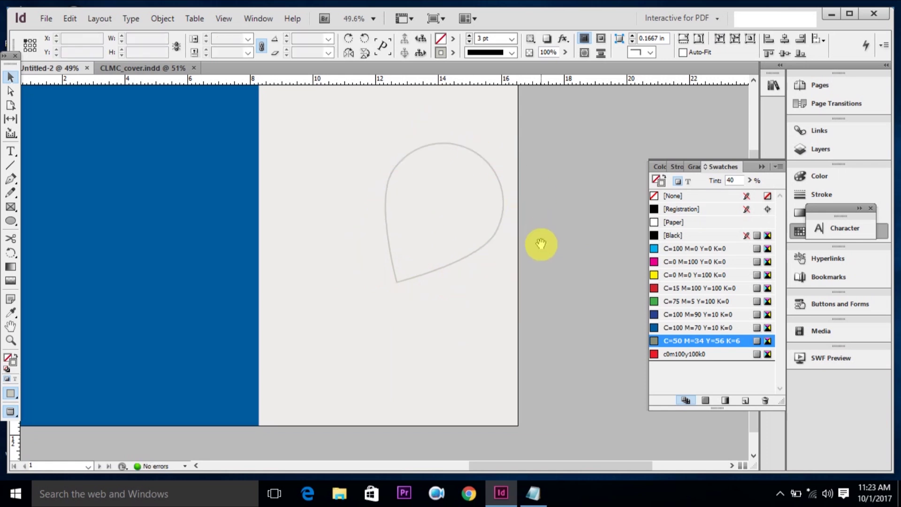
drag(539, 244, 571, 266)
Step: Duplicate the petal, rotate the copy to 69°, meet its tip with the first, and shrink it to 3.26 by 4.12 in
click(480, 281)
key(ctrl+c)
key(ctrl+v)
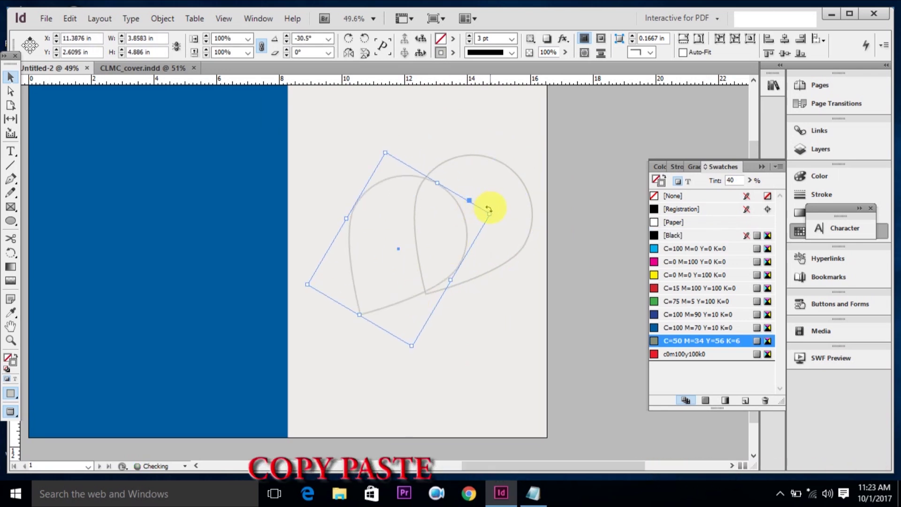
drag(495, 210, 358, 207)
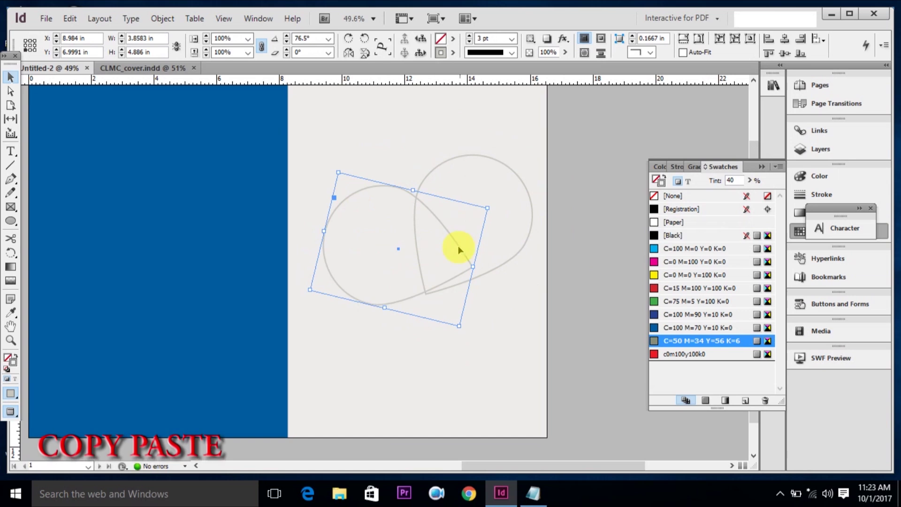
drag(462, 253, 420, 296)
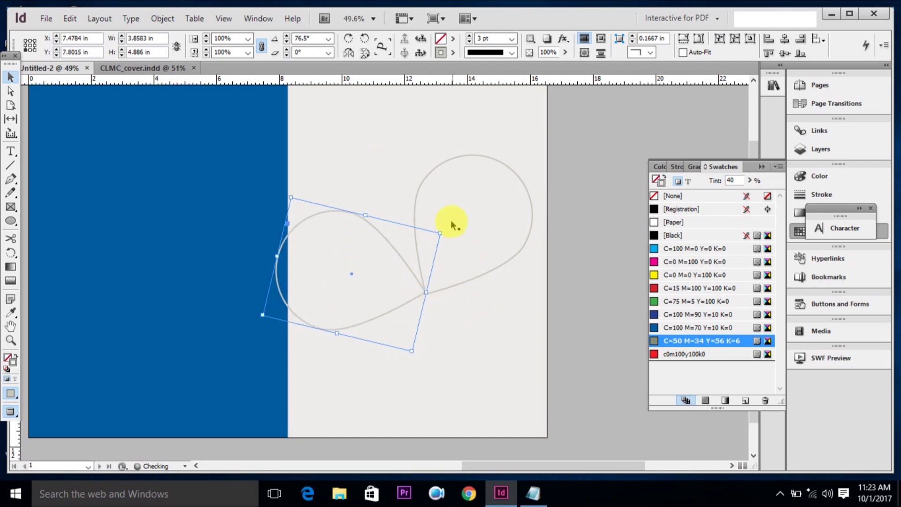
mouse_move(448, 232)
mouse_down()
mouse_move(453, 243)
mouse_move(421, 288)
mouse_move(493, 320)
mouse_up()
drag(310, 233, 319, 218)
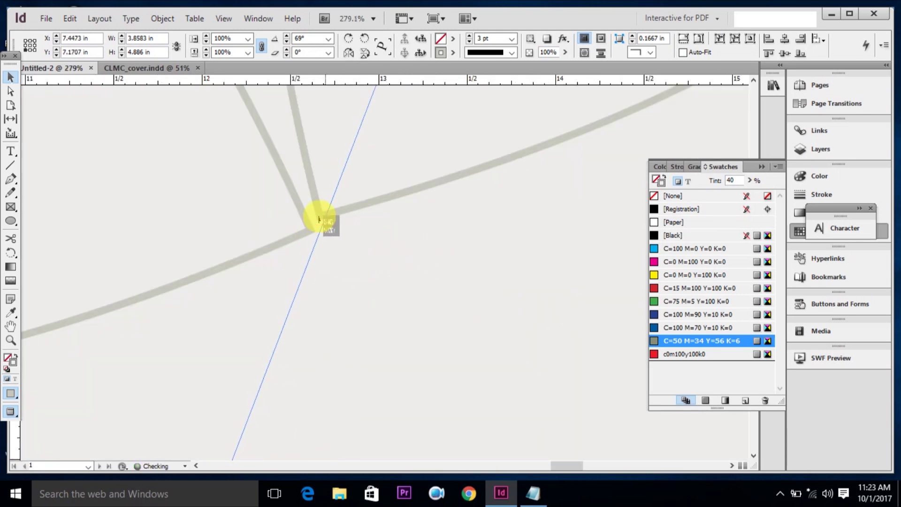
key(ctrl+0)
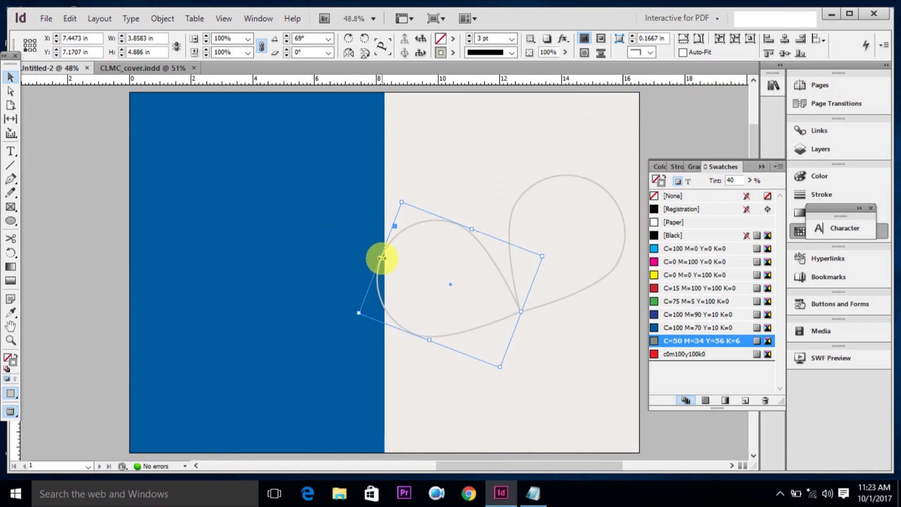
drag(382, 259, 403, 266)
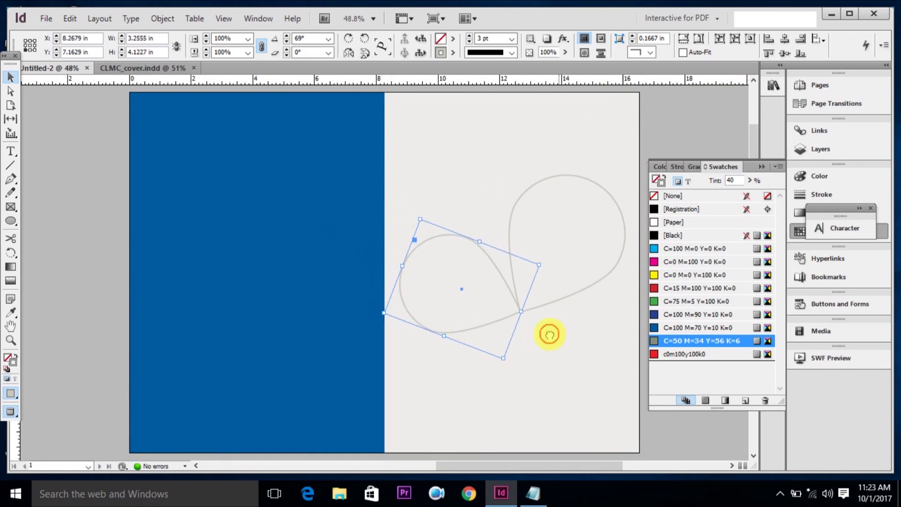
drag(565, 336, 494, 336)
click(578, 338)
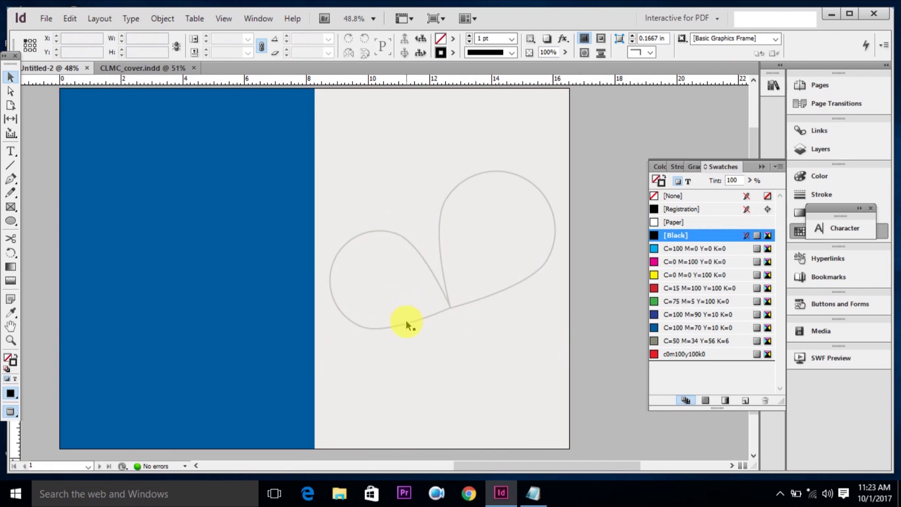
Step: Undo the accidental move and copy-paste the left petal via the Edit menu
click(407, 322)
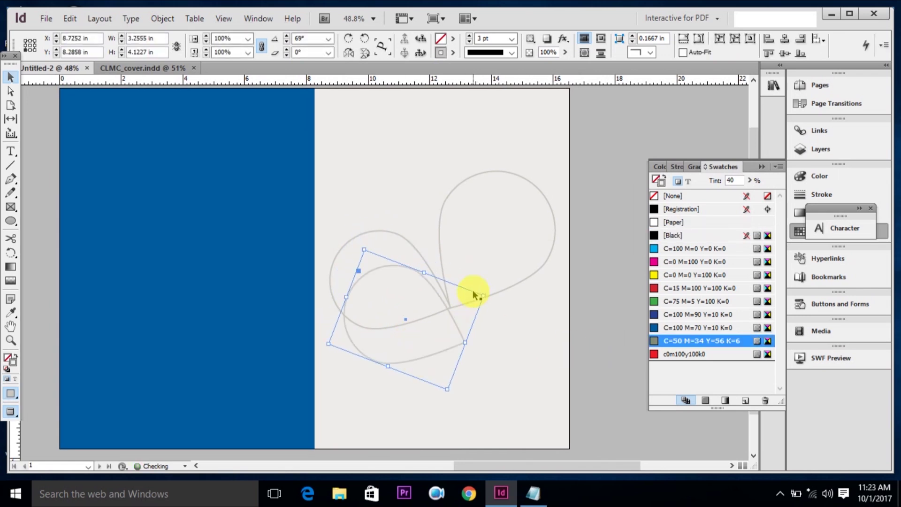
key(ctrl+z)
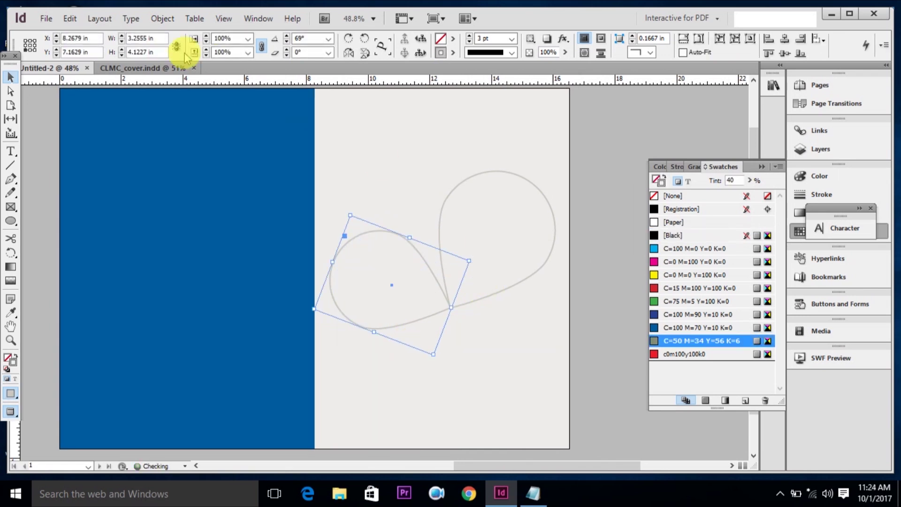
click(69, 18)
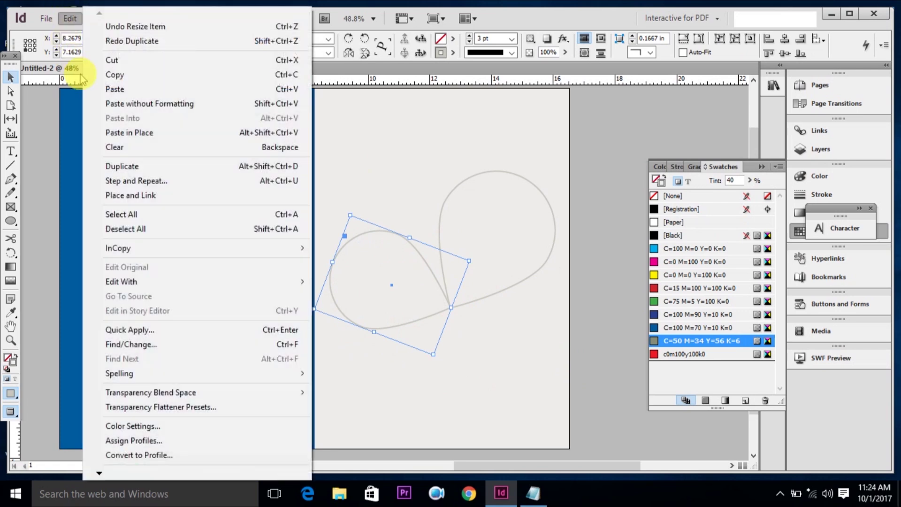
click(99, 75)
click(70, 18)
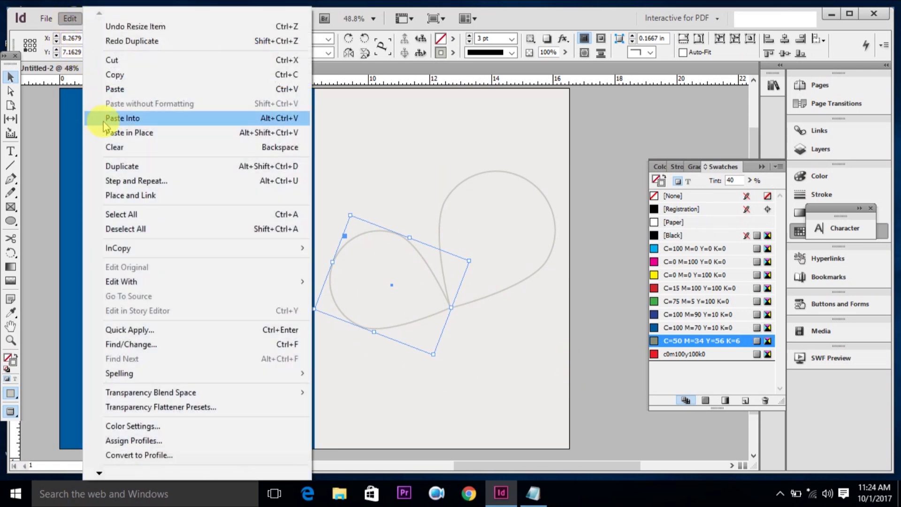
click(106, 90)
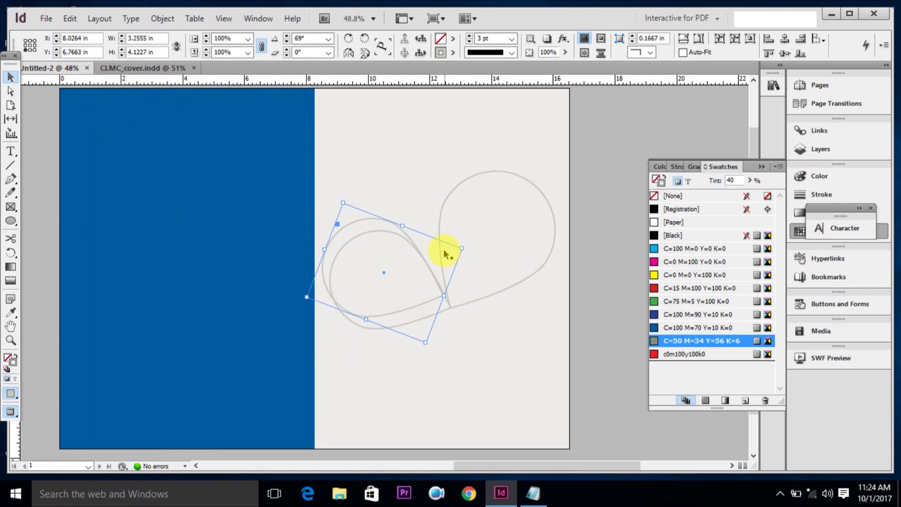
Step: Move the pasted petal toward the page bottom and rotate it to 160° to point downward
drag(358, 224, 406, 365)
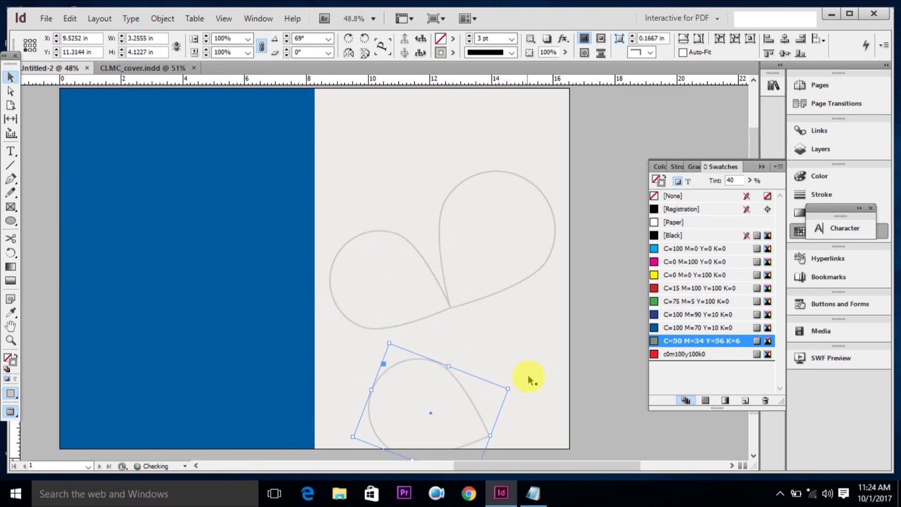
drag(543, 340, 547, 293)
drag(513, 338, 494, 391)
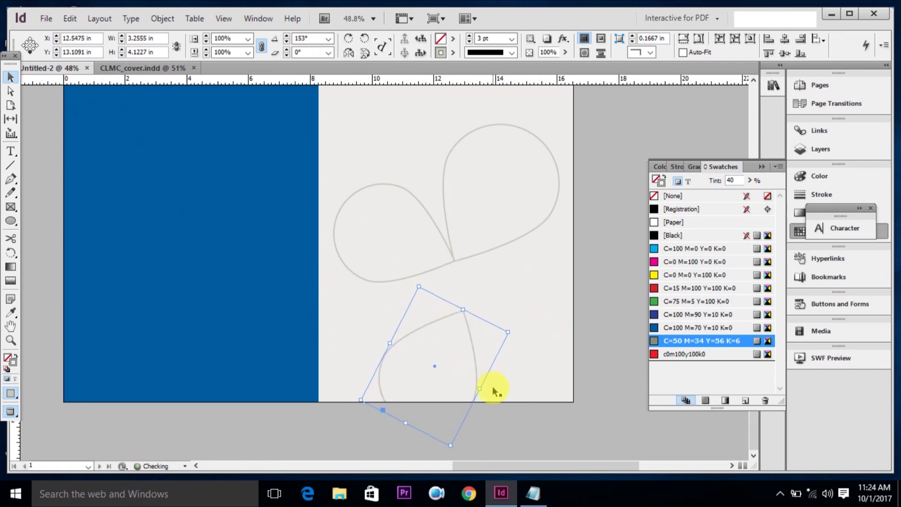
drag(468, 332, 458, 284)
drag(510, 311, 527, 328)
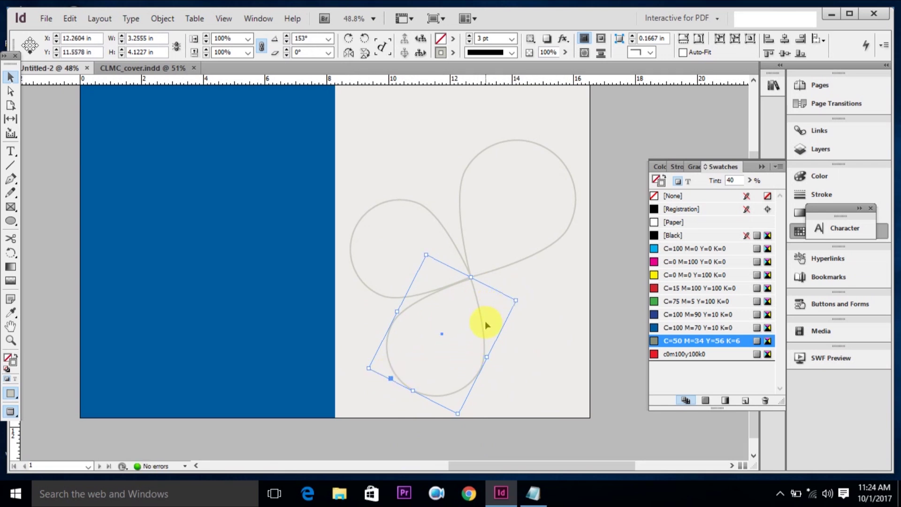
key(alt)
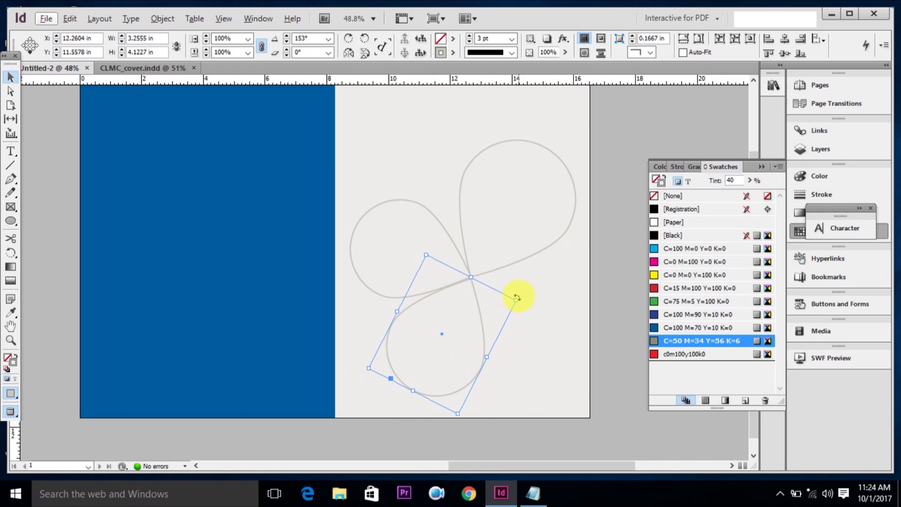
mouse_move(517, 297)
mouse_down()
mouse_move(512, 290)
mouse_move(490, 307)
mouse_up()
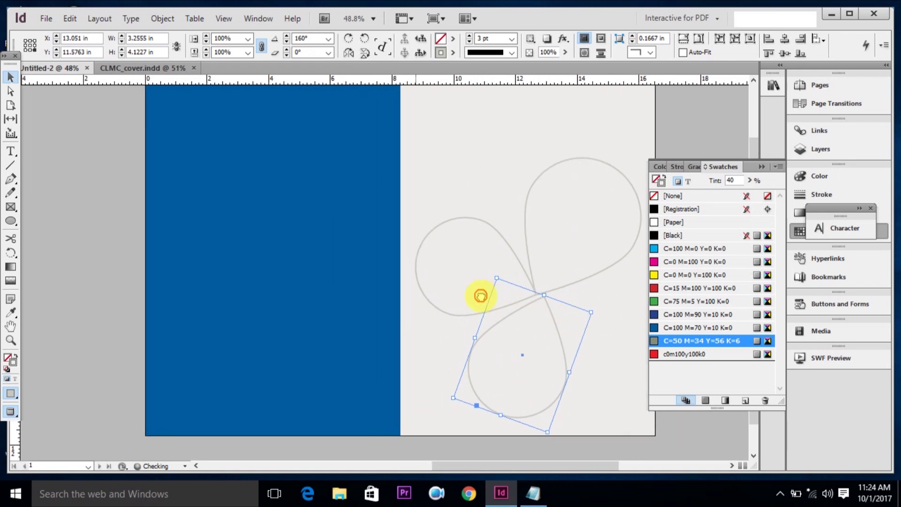
Step: Align the third petal's tip with the other two at 161° and shorten it slightly
drag(393, 251, 573, 305)
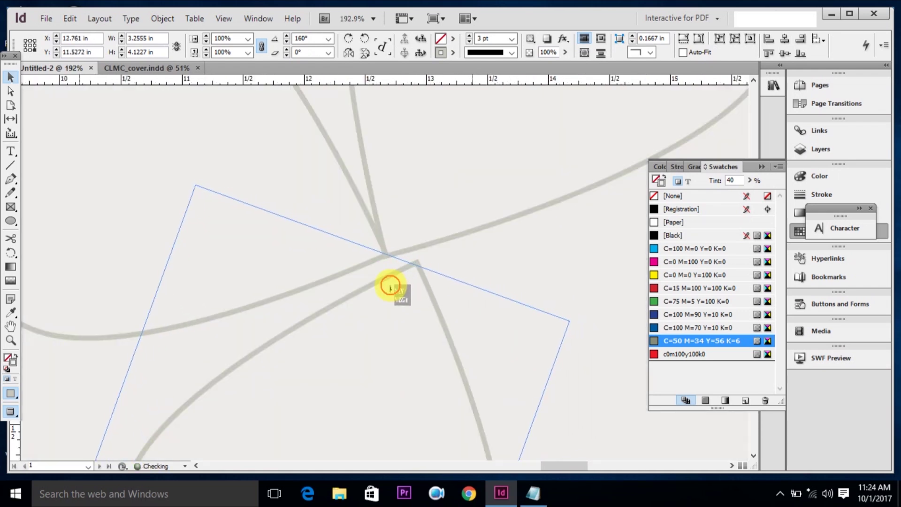
drag(418, 290, 406, 282)
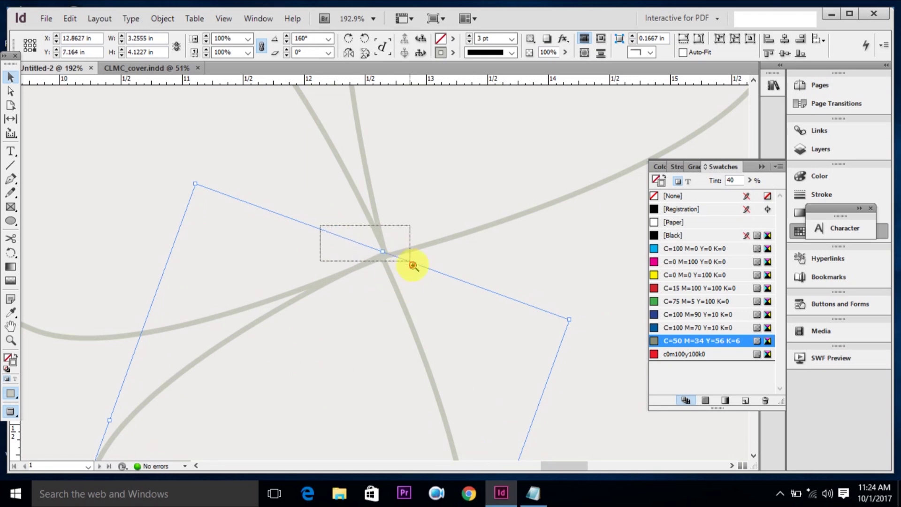
drag(322, 226, 402, 256)
drag(517, 362, 523, 355)
key(ctrl+0)
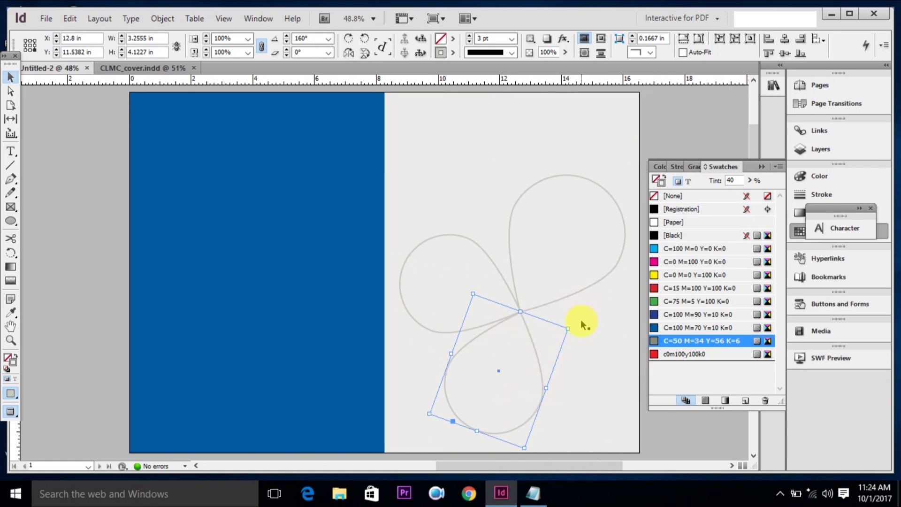
drag(574, 324, 575, 328)
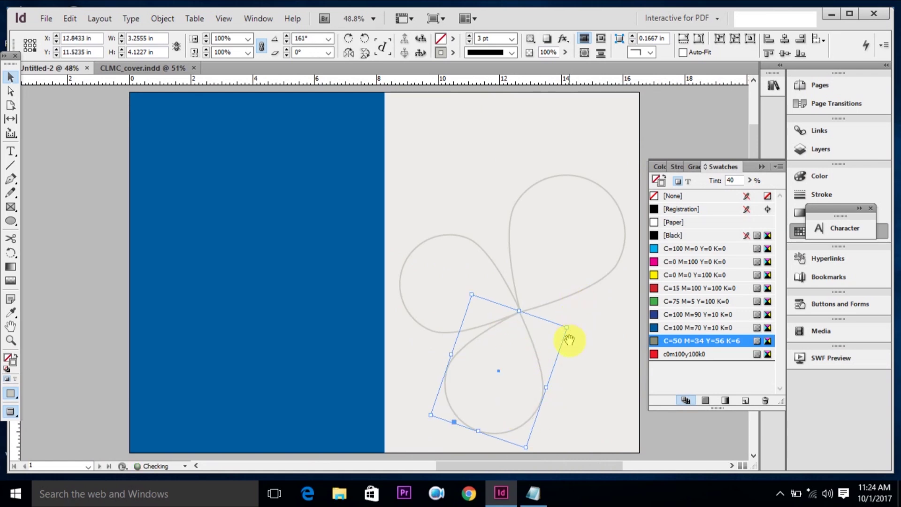
click(519, 304)
drag(165, 217, 264, 243)
mouse_move(439, 279)
mouse_down()
mouse_move(483, 306)
mouse_move(471, 299)
mouse_up()
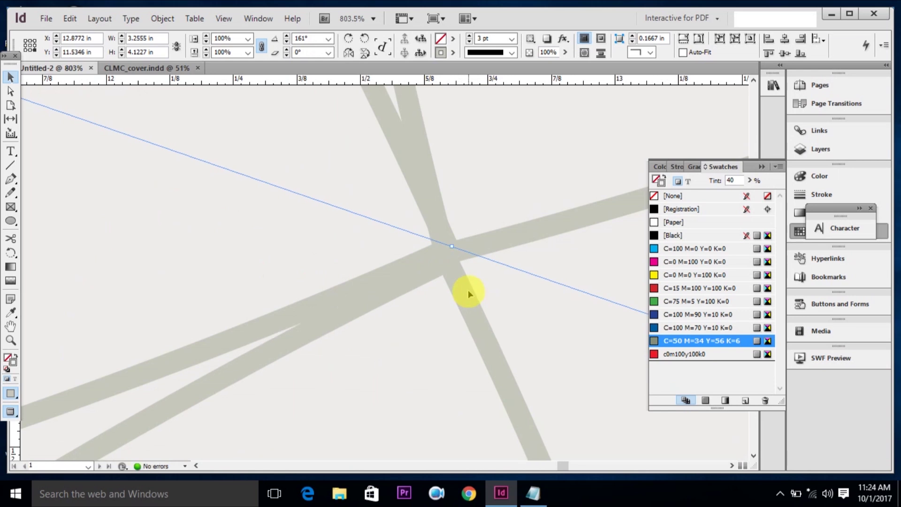
key(ctrl+0)
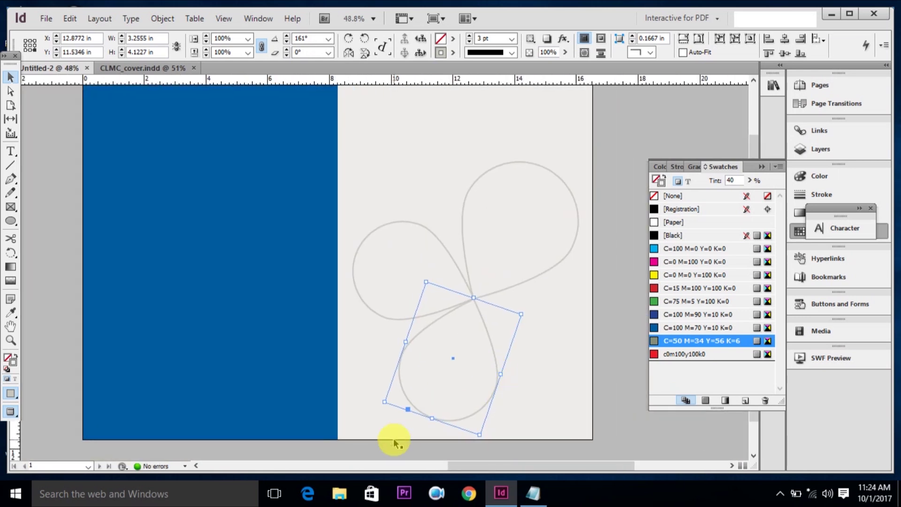
drag(431, 419, 433, 404)
click(596, 426)
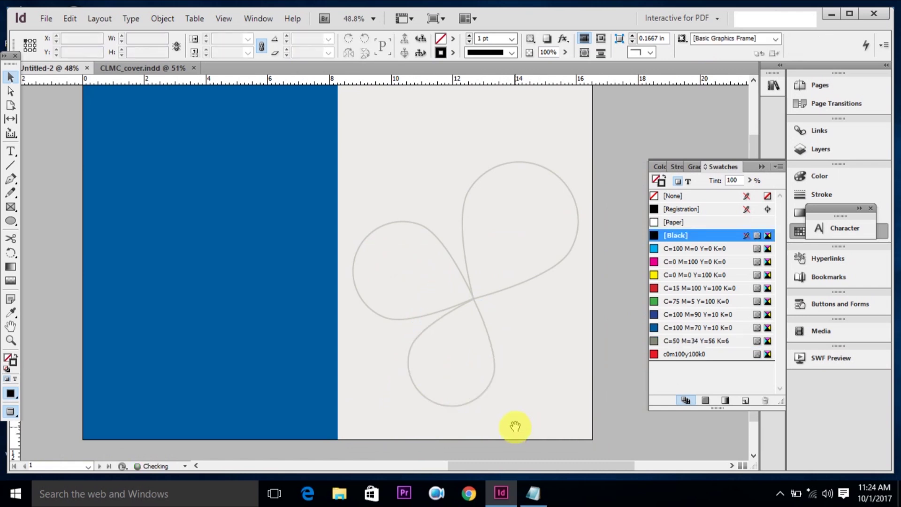
Step: Select the three title lines in the notes containing the cover text
mouse_move(513, 438)
mouse_down()
mouse_move(477, 456)
mouse_move(461, 394)
mouse_move(540, 491)
mouse_move(510, 408)
mouse_up()
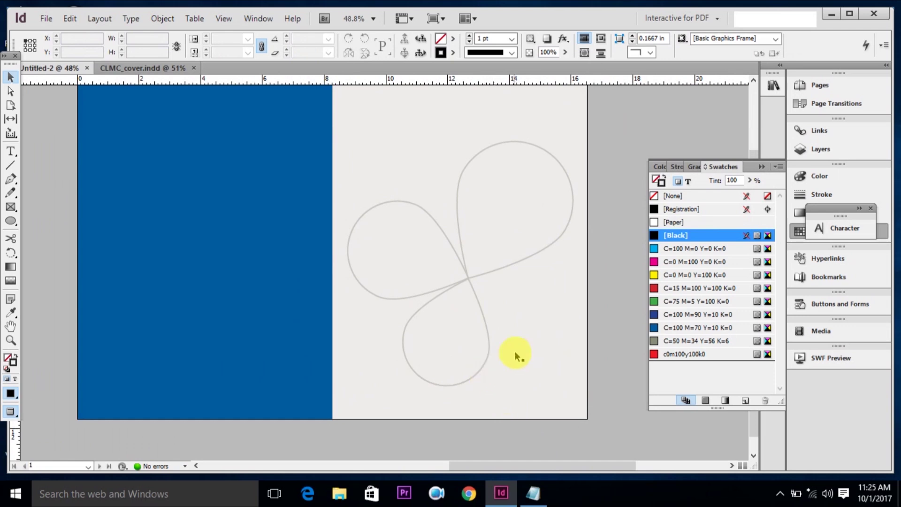
drag(557, 346, 573, 385)
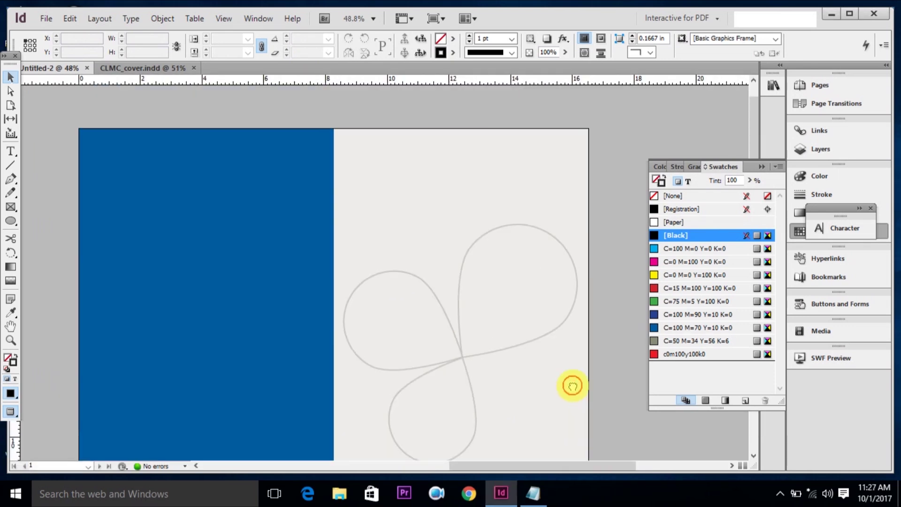
click(540, 497)
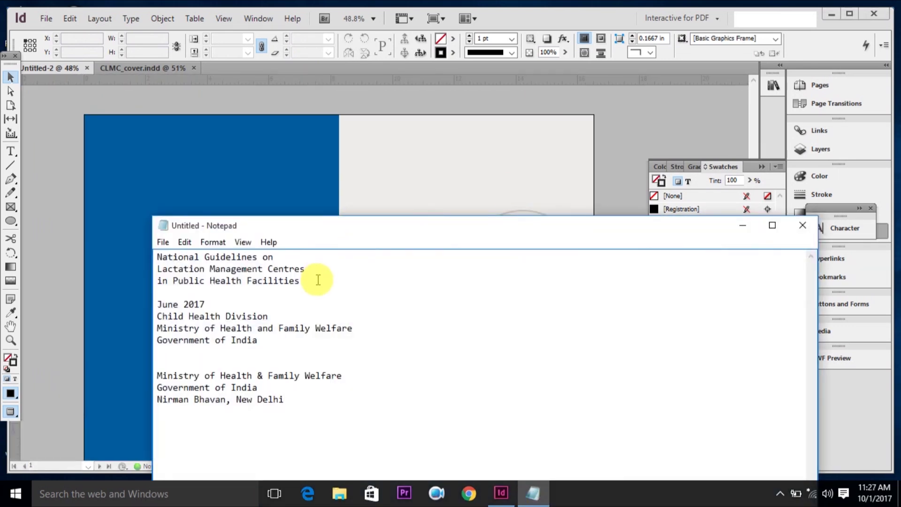
drag(316, 281, 159, 254)
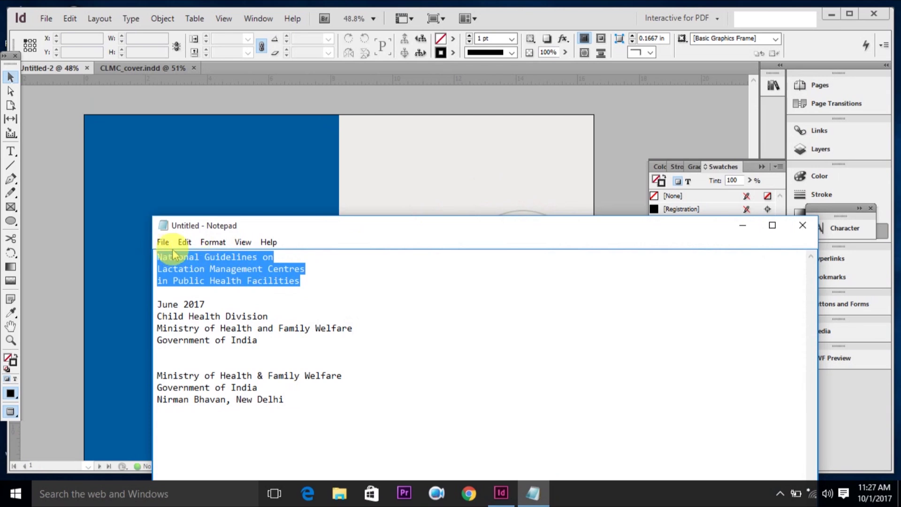
click(607, 139)
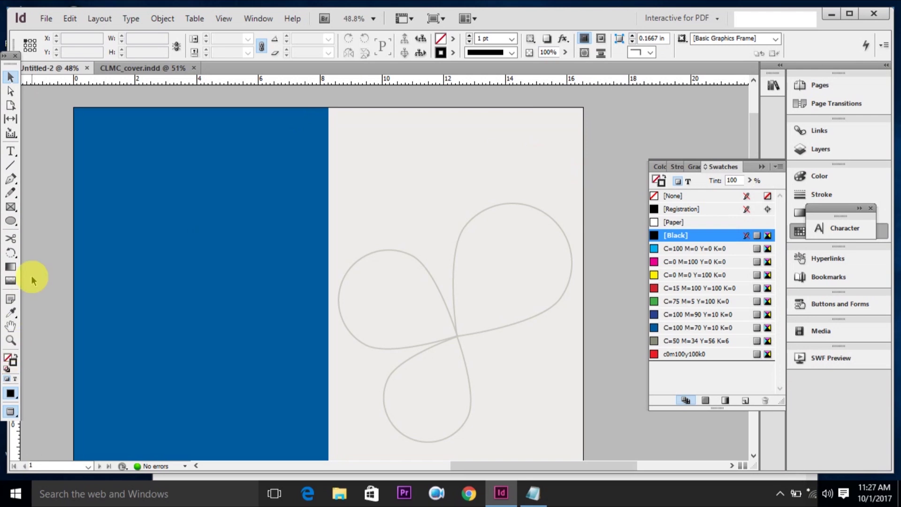
Step: Paste the 'National Guidelines on Lactation Management Centres in Public Health Facilities' title into a new text frame and centre it
click(11, 151)
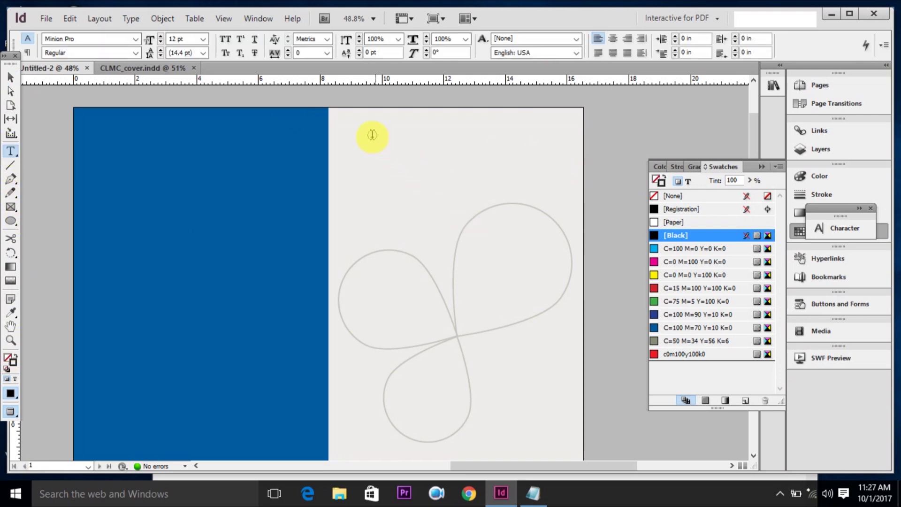
drag(364, 136, 570, 213)
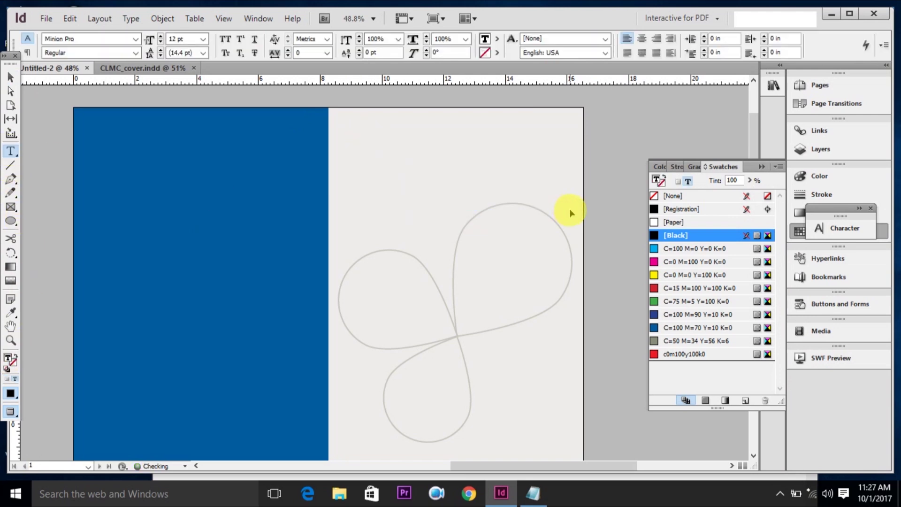
key(ctrl+v)
key(ctrl+a)
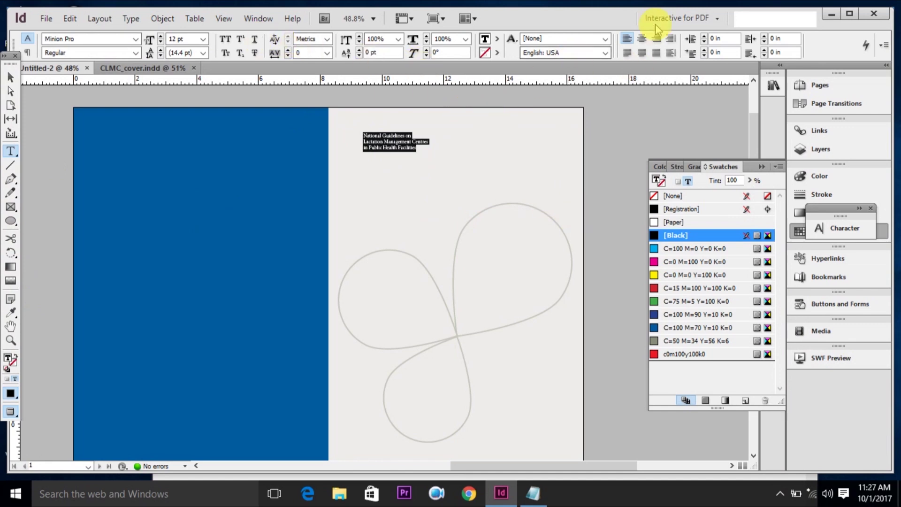
click(642, 38)
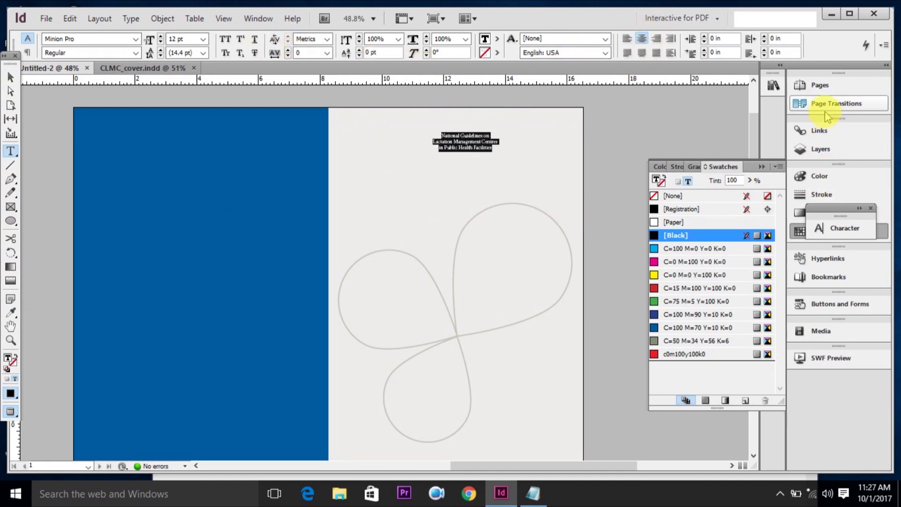
Step: Open the Paragraph panel from the Window menu and dock it beside the Swatches panel
click(256, 18)
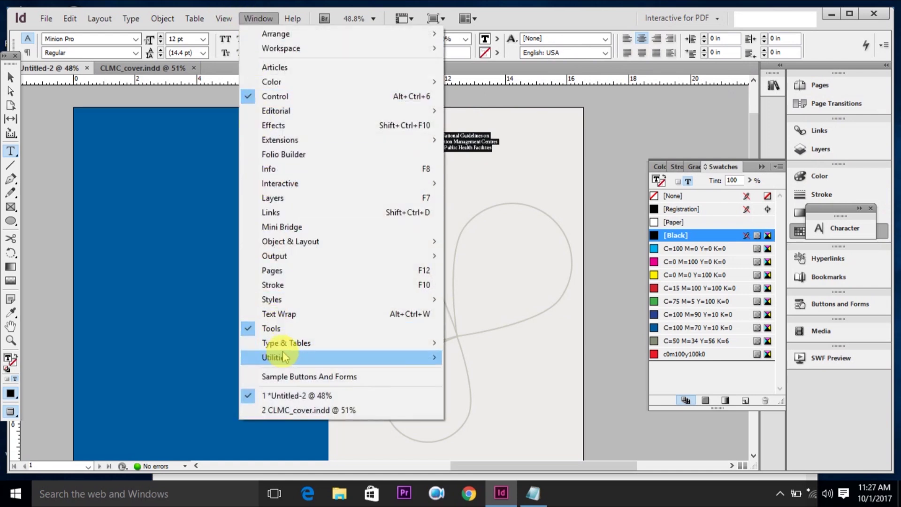
mouse_move(285, 342)
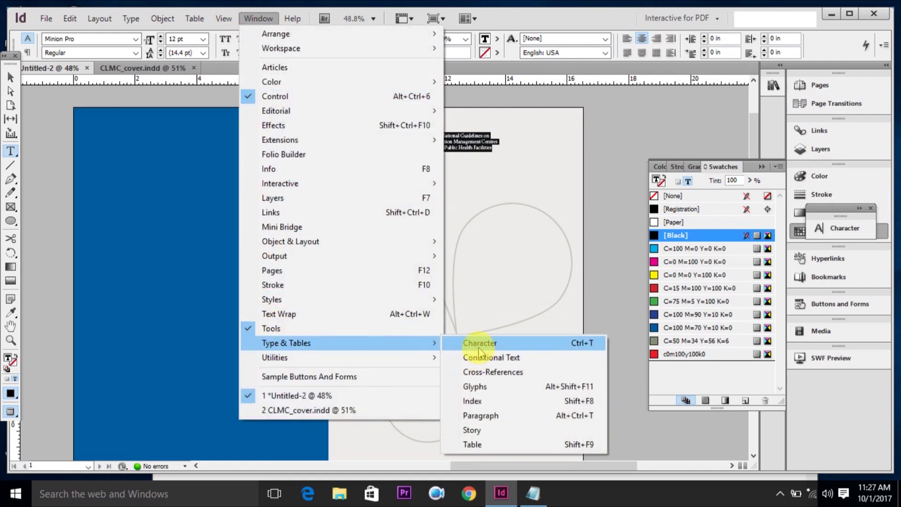
click(489, 416)
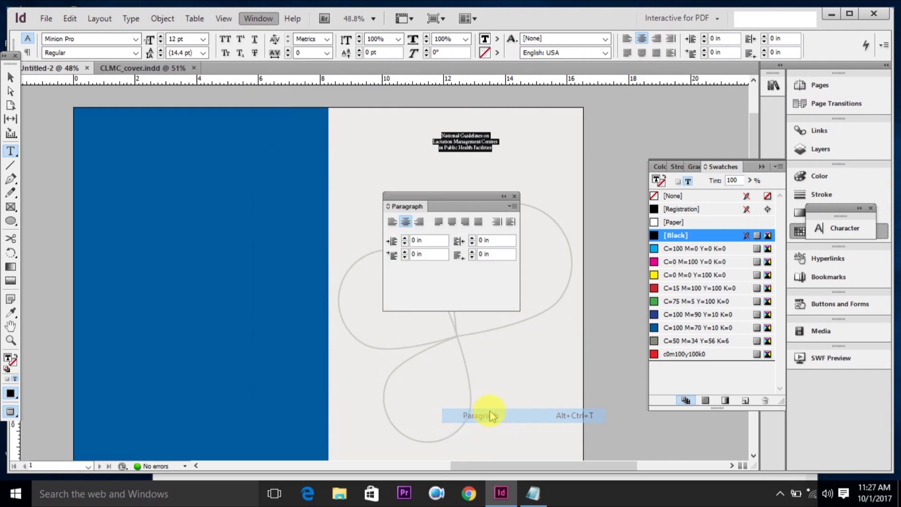
drag(486, 196, 717, 66)
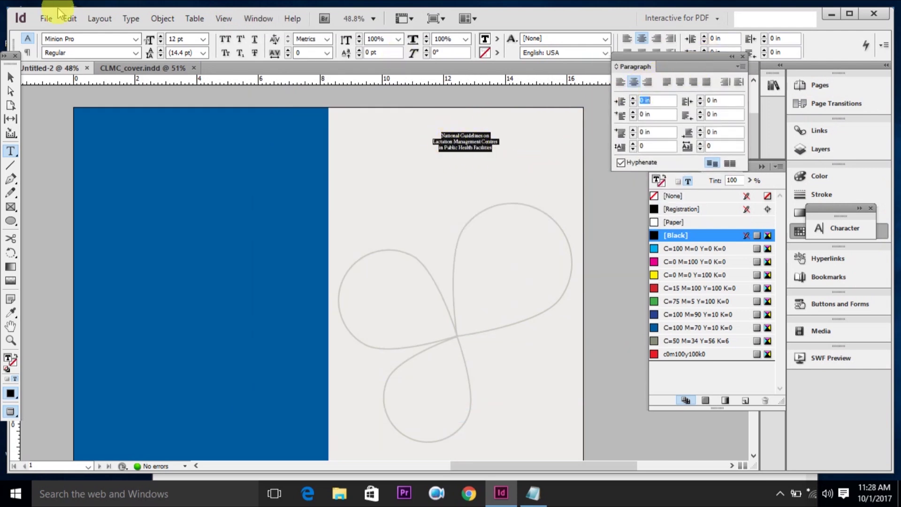
Step: Set the title to 36 pt in the Plan font
triple_click(186, 40)
text(36)
key(Return)
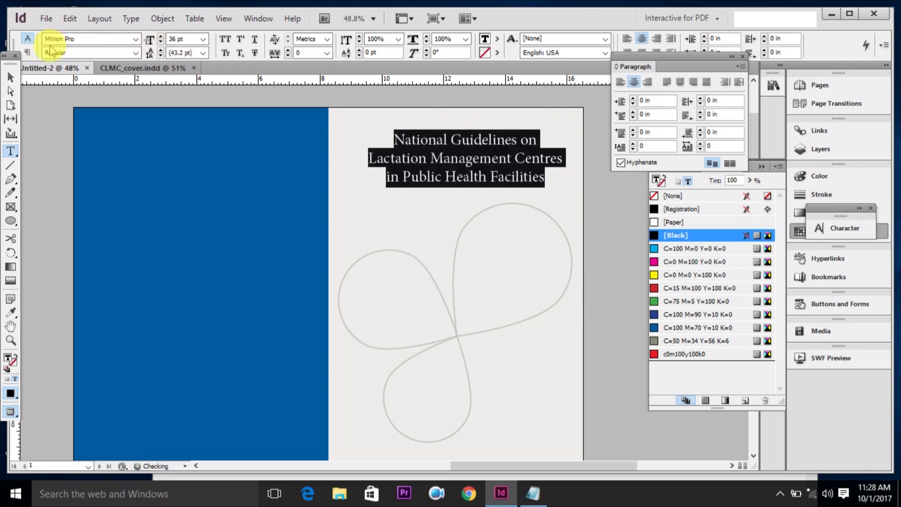
triple_click(61, 38)
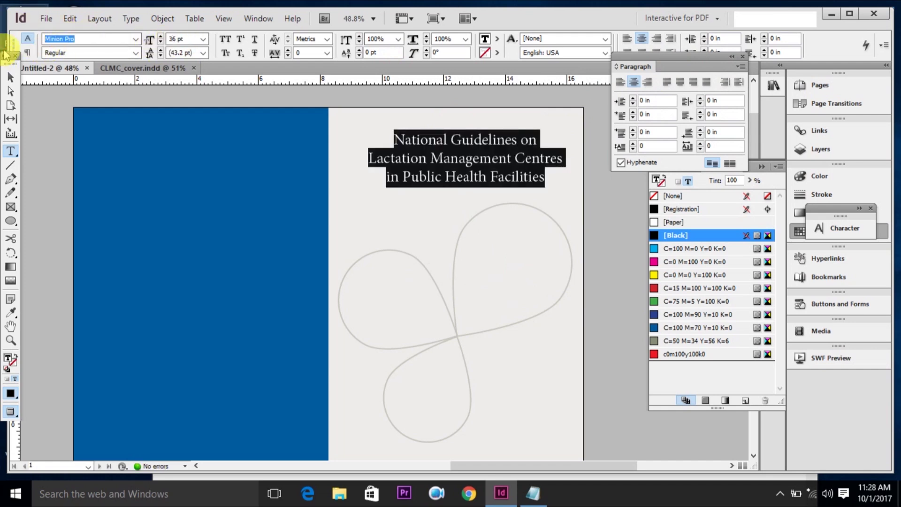
text(MV Boli)
key(Return)
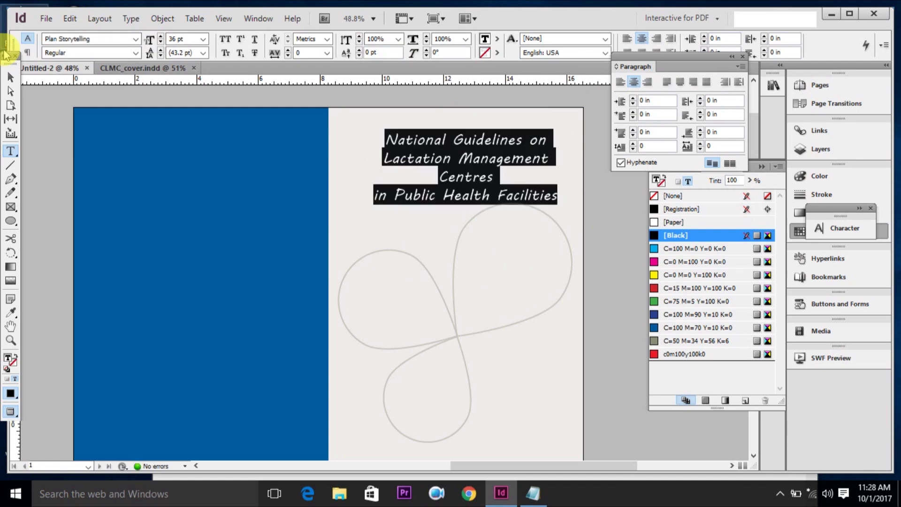
key(Return)
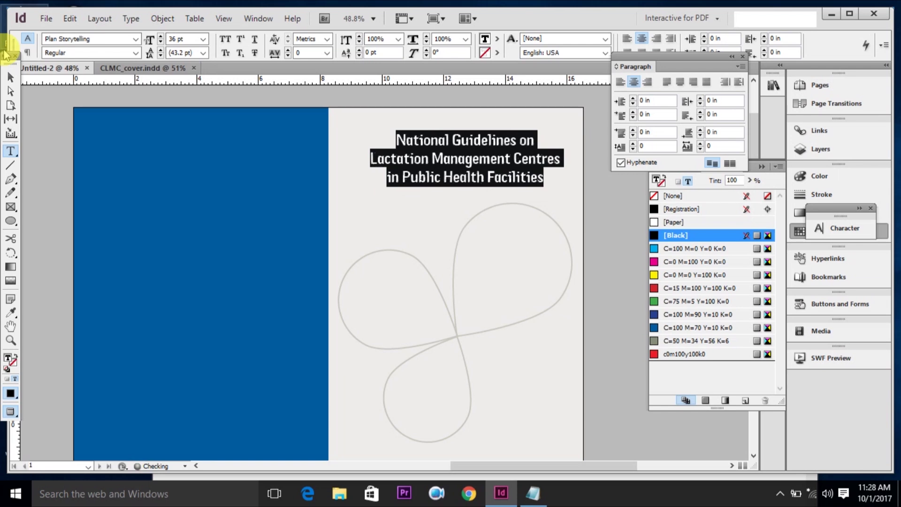
click(136, 40)
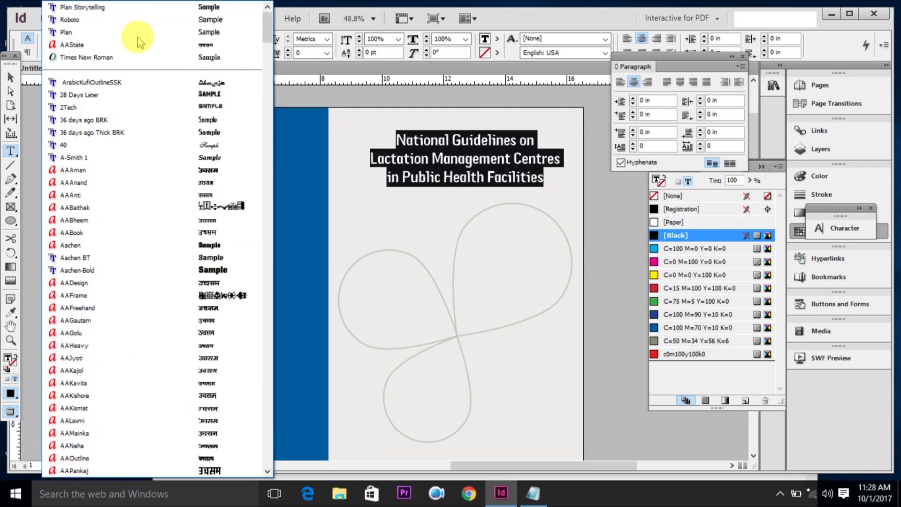
click(112, 32)
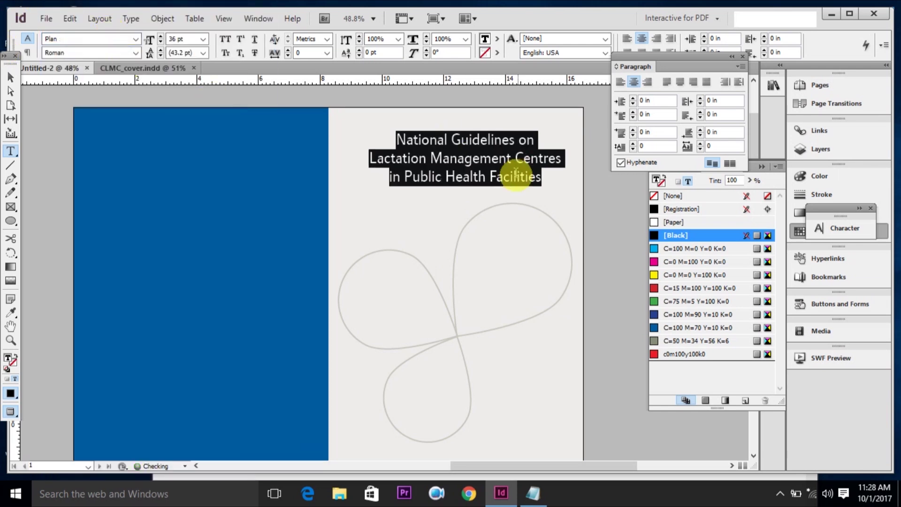
Step: Set the Lactation Management Centres line in Plan Storytelling and colour it dark blue
triple_click(460, 160)
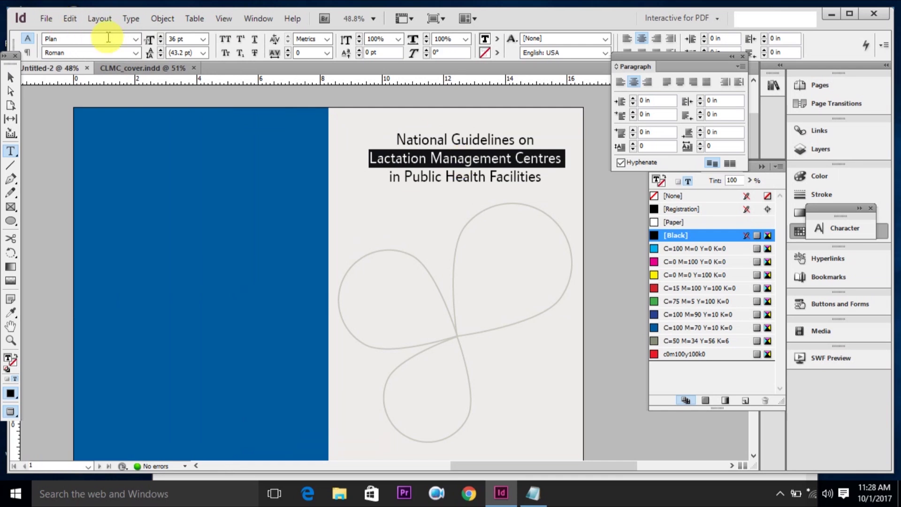
click(136, 39)
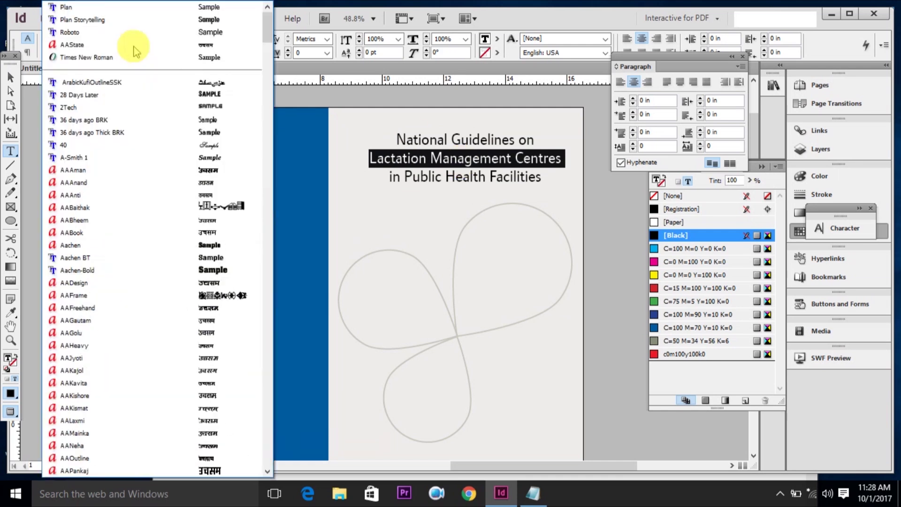
click(115, 117)
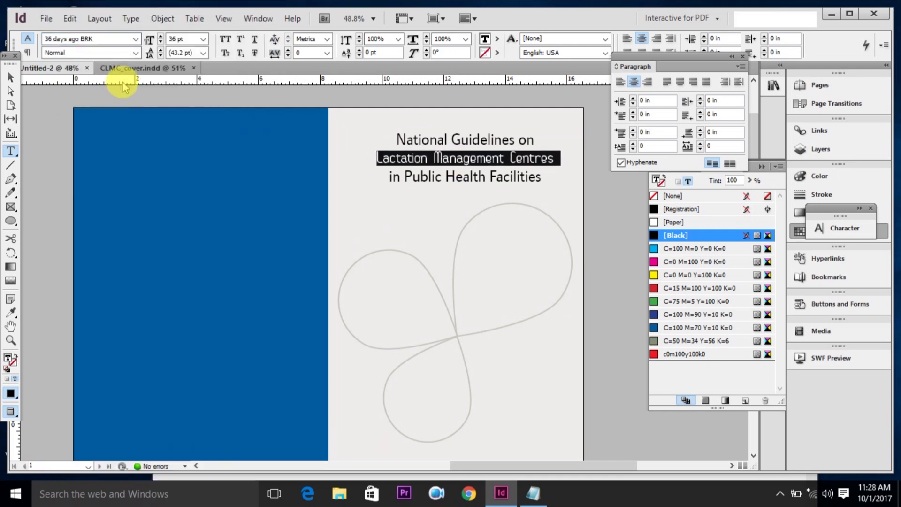
key(Right)
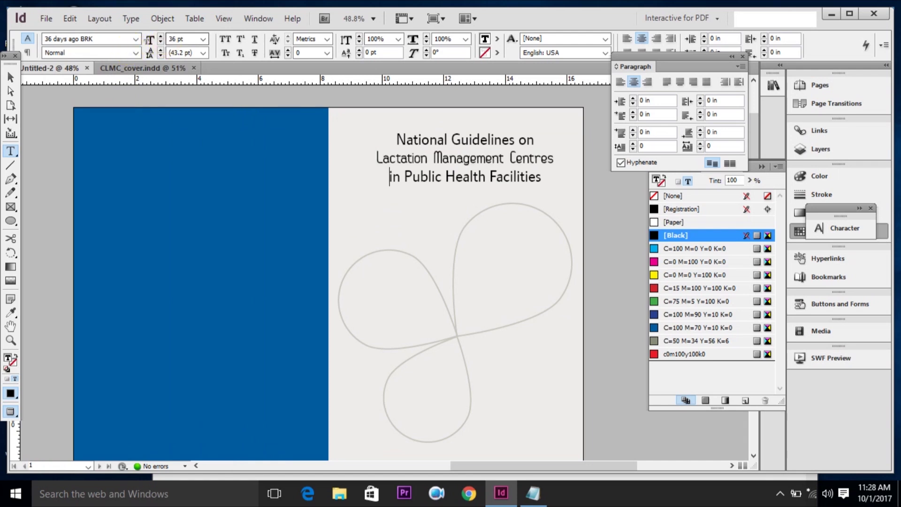
triple_click(444, 155)
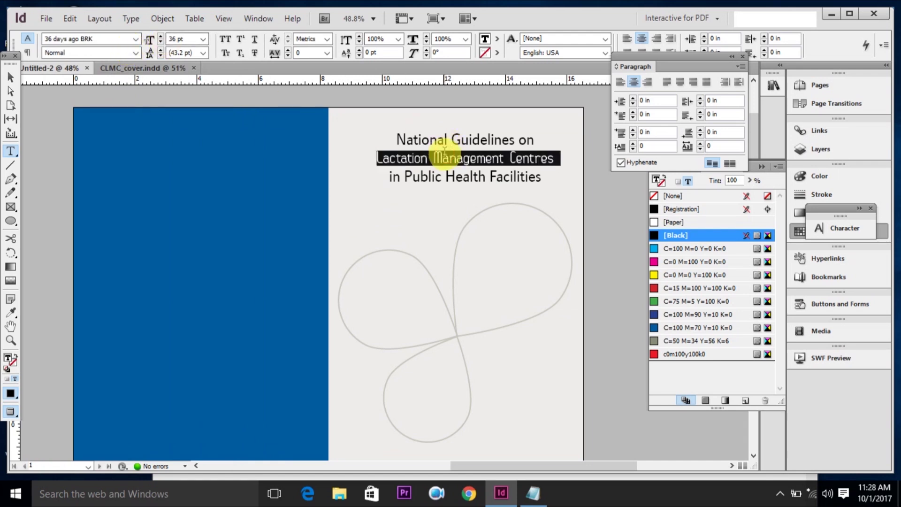
click(135, 39)
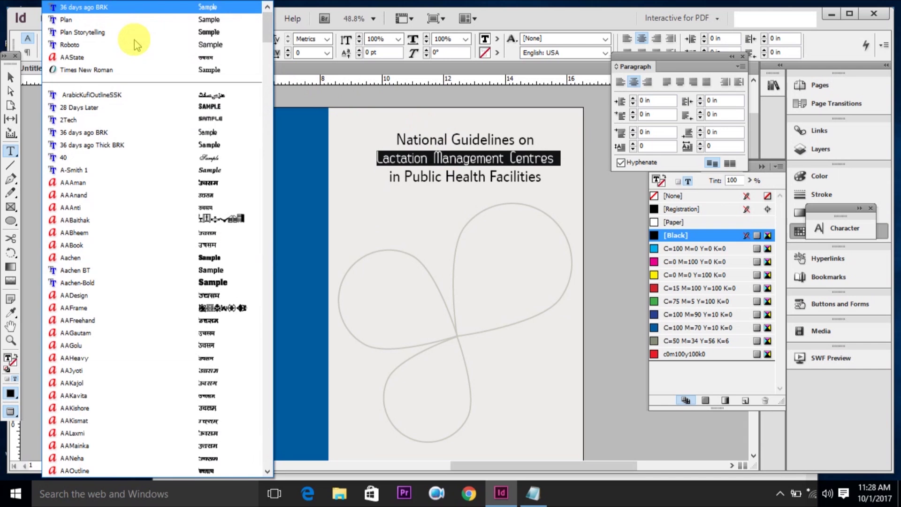
click(121, 32)
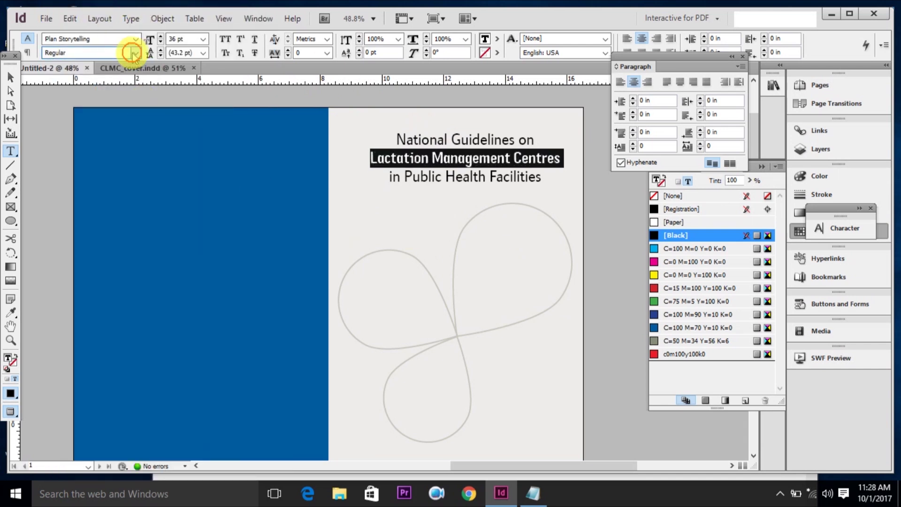
click(693, 314)
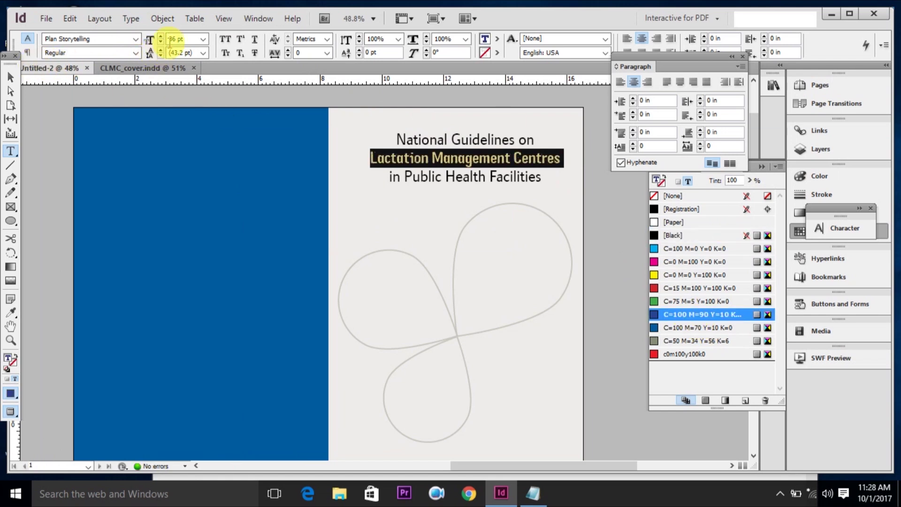
Step: Enlarge the middle line to 42 pt and widen the title frame so it fits
click(187, 40)
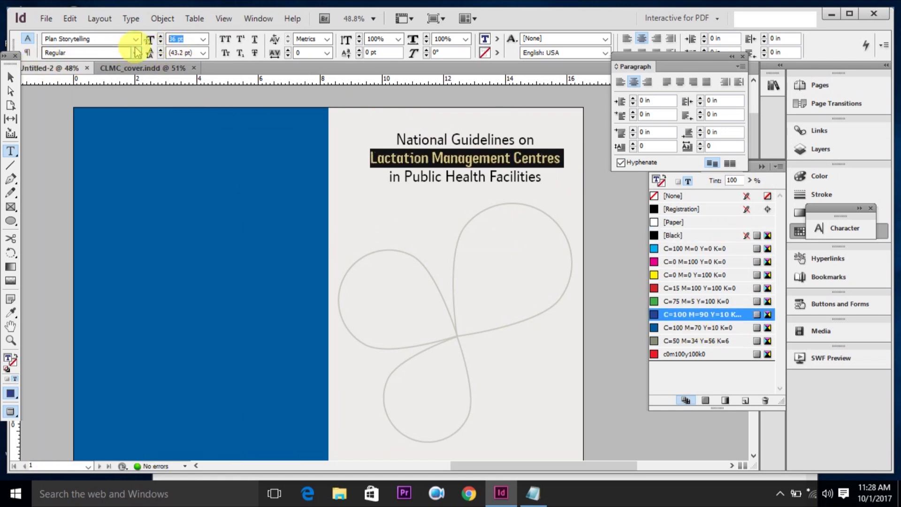
text(42)
key(Return)
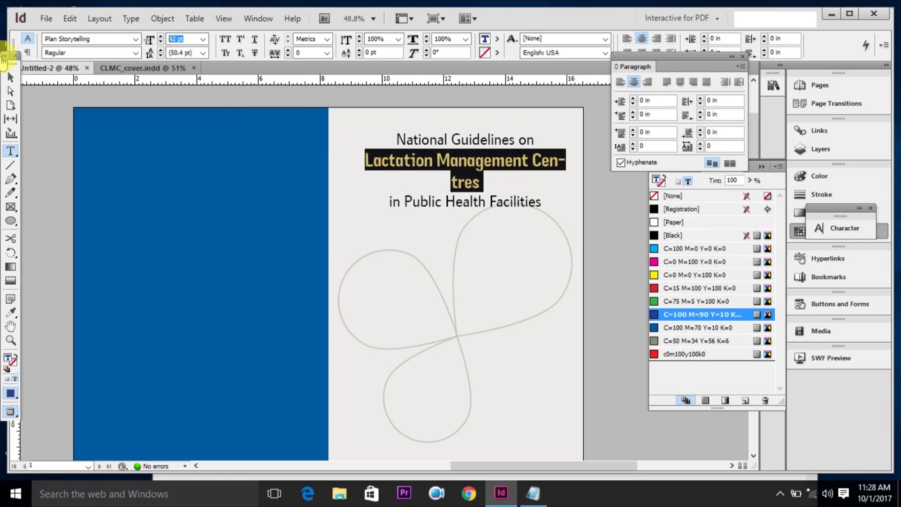
click(10, 79)
drag(251, 107, 740, 364)
drag(459, 261, 479, 246)
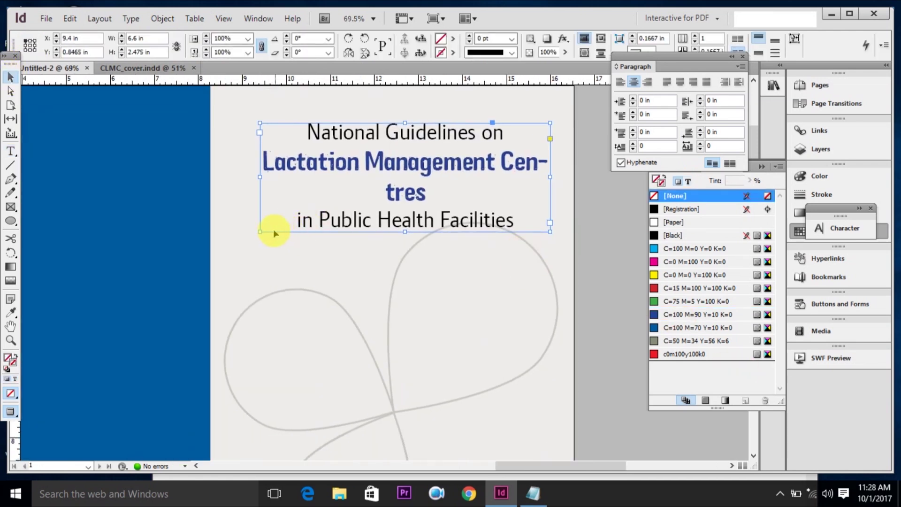
drag(261, 231, 246, 255)
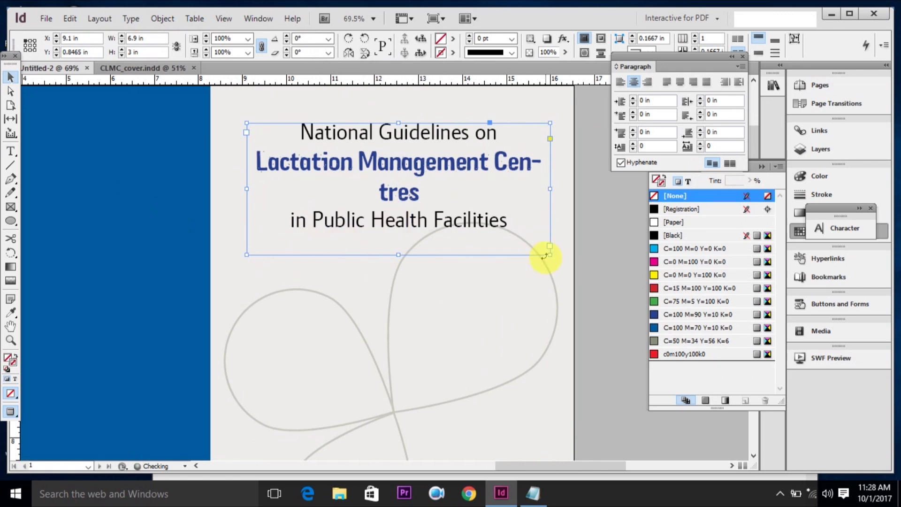
drag(552, 258, 560, 272)
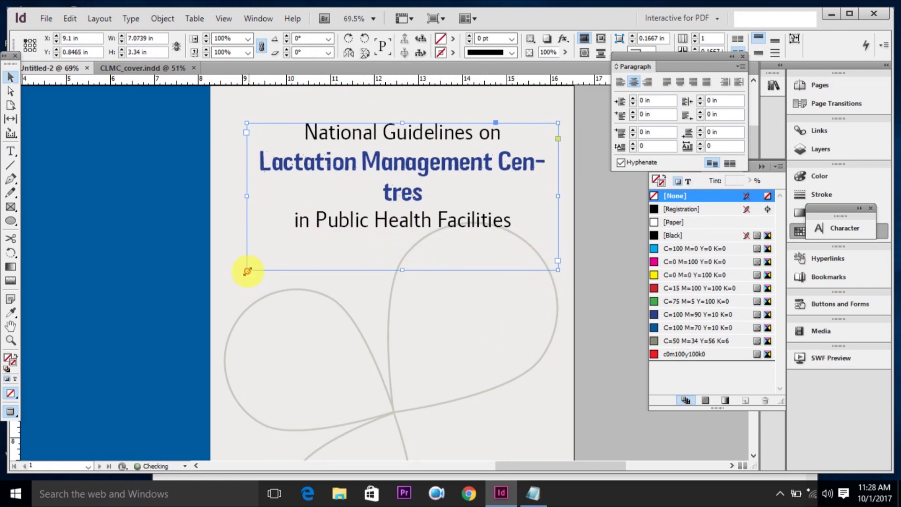
drag(247, 271, 231, 283)
Step: Reduce the Lactation Management Centres line to 40 pt and reselect the title frame
double_click(368, 178)
triple_click(368, 177)
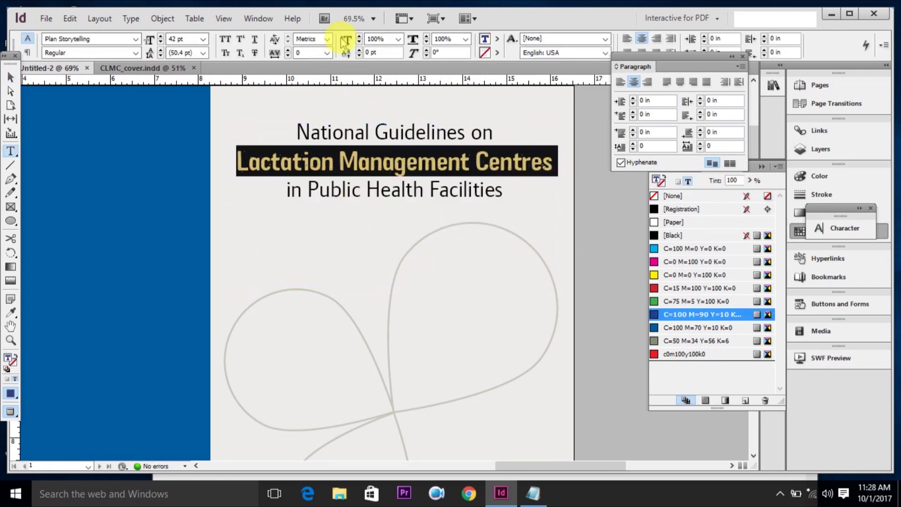
click(178, 39)
text(40)
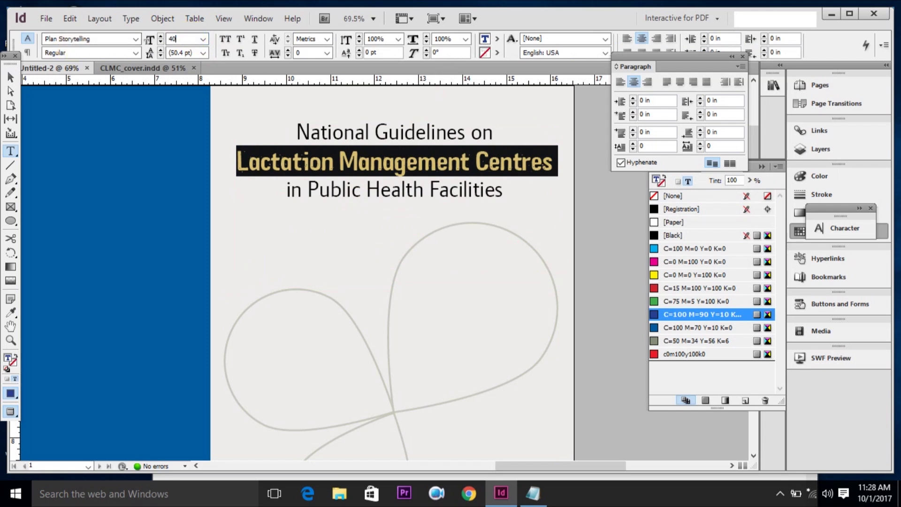
key(Return)
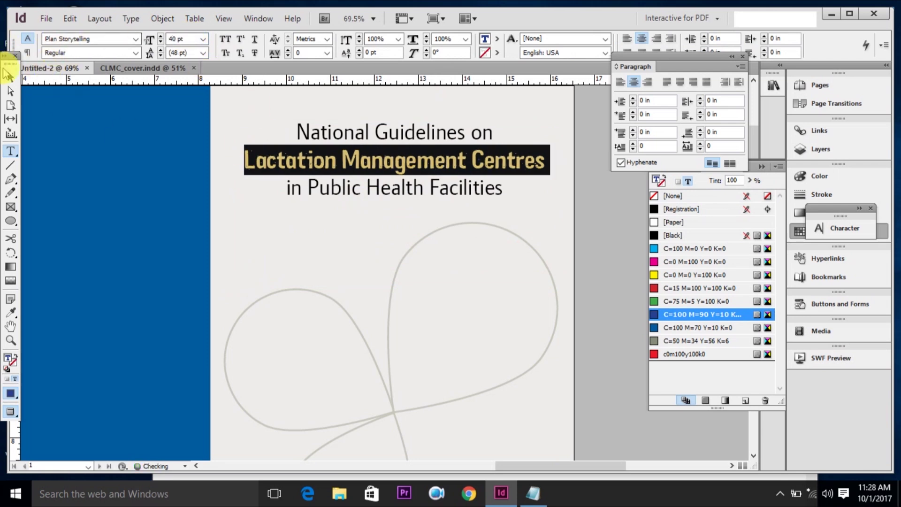
click(10, 81)
click(378, 241)
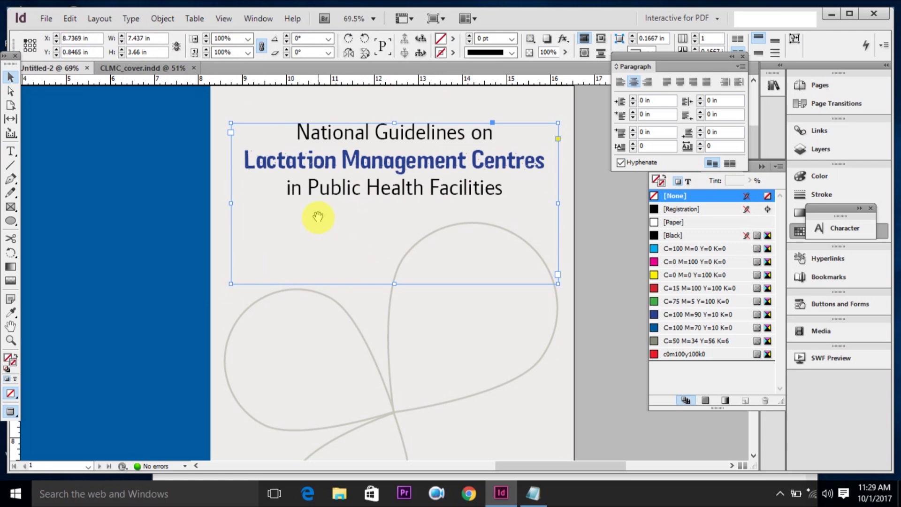
Step: Lower the title block and colour the middle line C=100 M=70 Y=10 K=0
drag(318, 217, 347, 263)
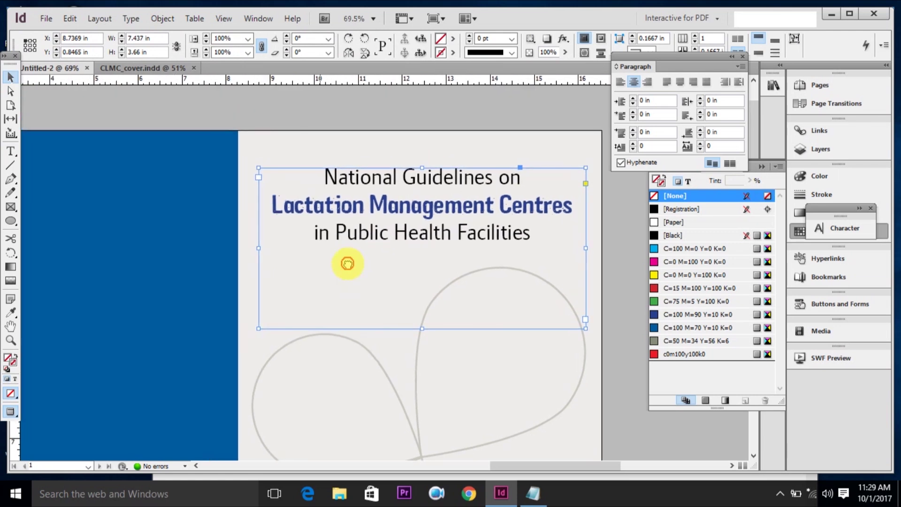
drag(424, 212, 438, 218)
triple_click(435, 225)
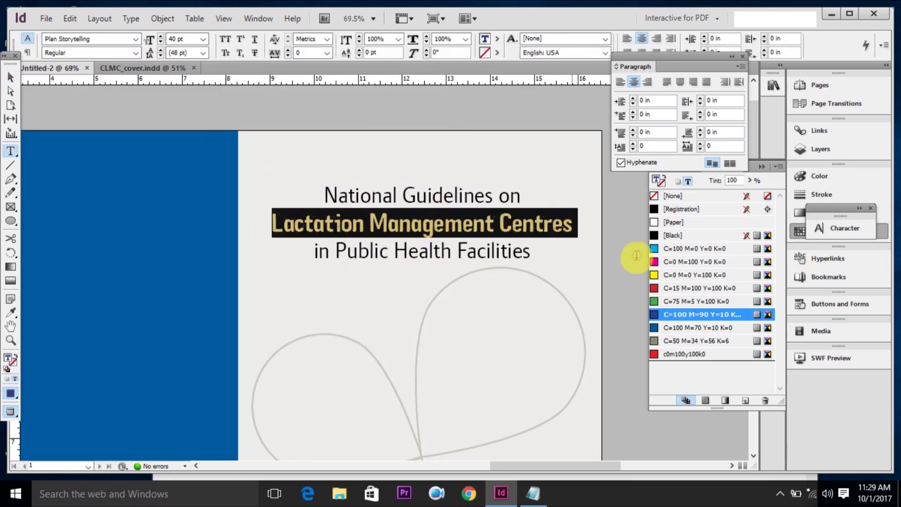
click(695, 328)
click(529, 245)
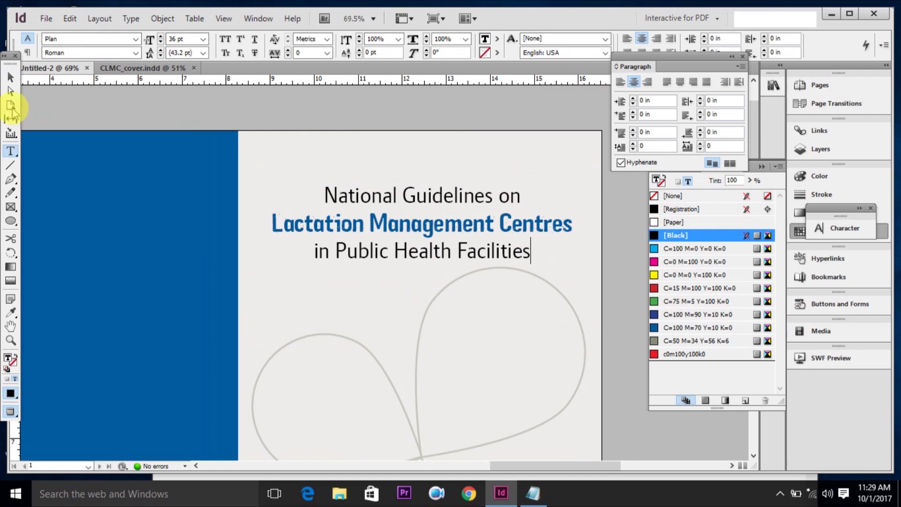
click(10, 77)
click(356, 117)
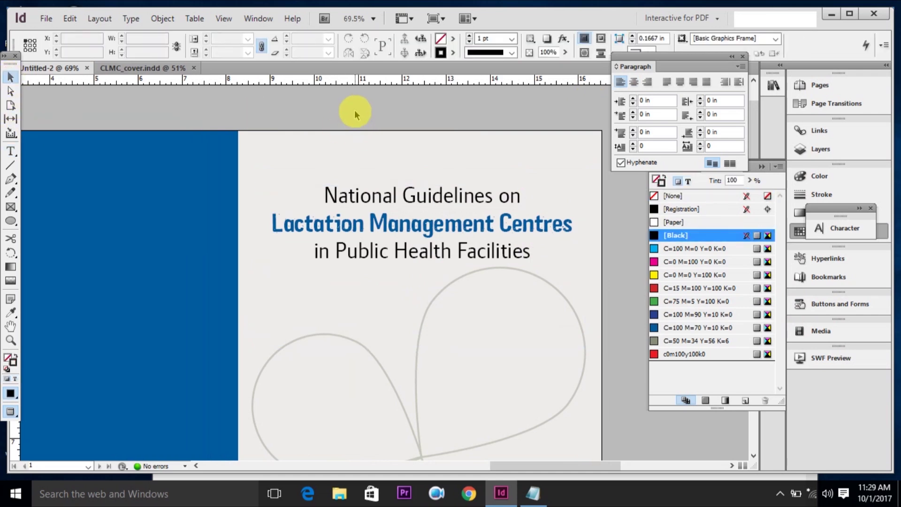
Step: Reshape the title frame to 8.0177 by 1.83 in, shorter and stretched to the blue panel's edge
scroll(354, 109, down, 2)
scroll(376, 238, down, 2)
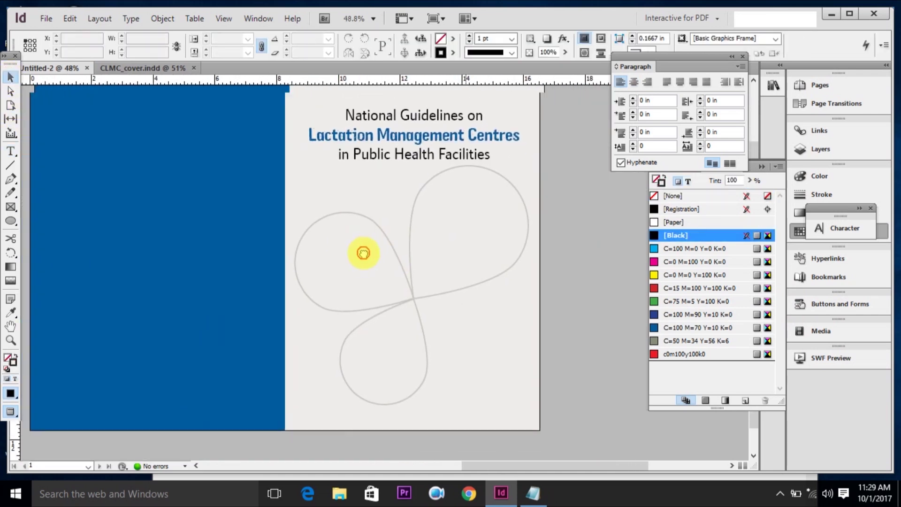
click(413, 221)
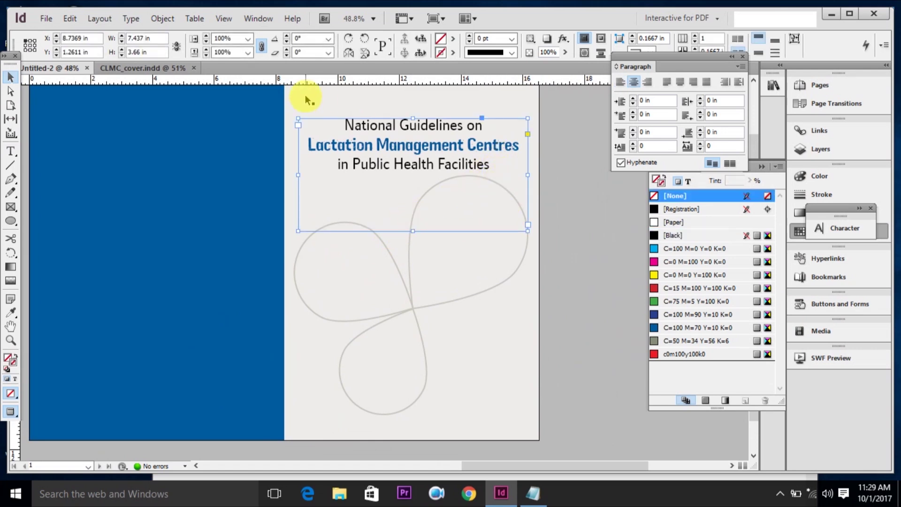
drag(414, 231, 413, 174)
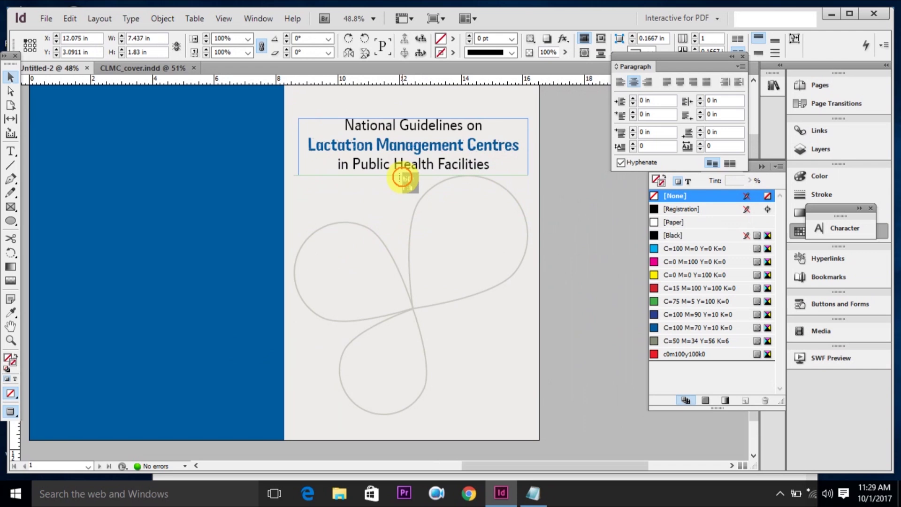
click(428, 107)
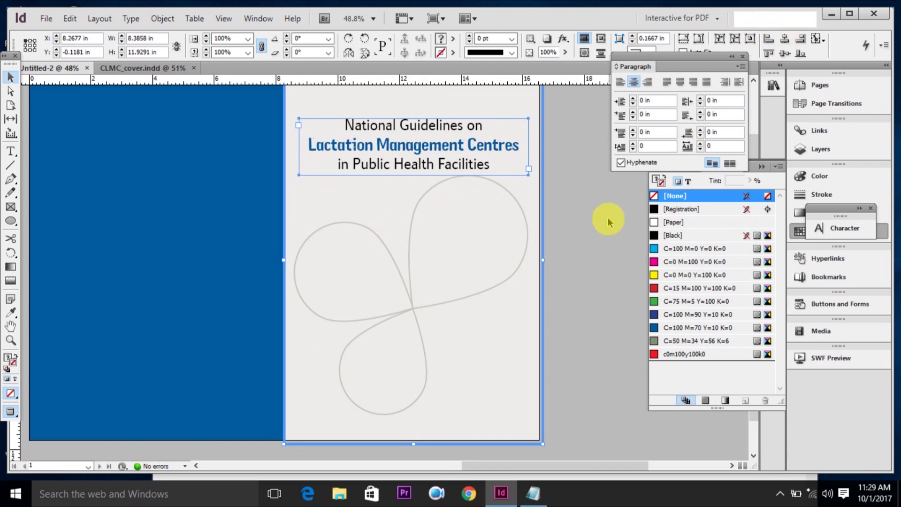
click(597, 206)
mouse_move(595, 201)
mouse_down()
mouse_move(596, 322)
mouse_move(579, 322)
mouse_up()
click(455, 226)
key(w)
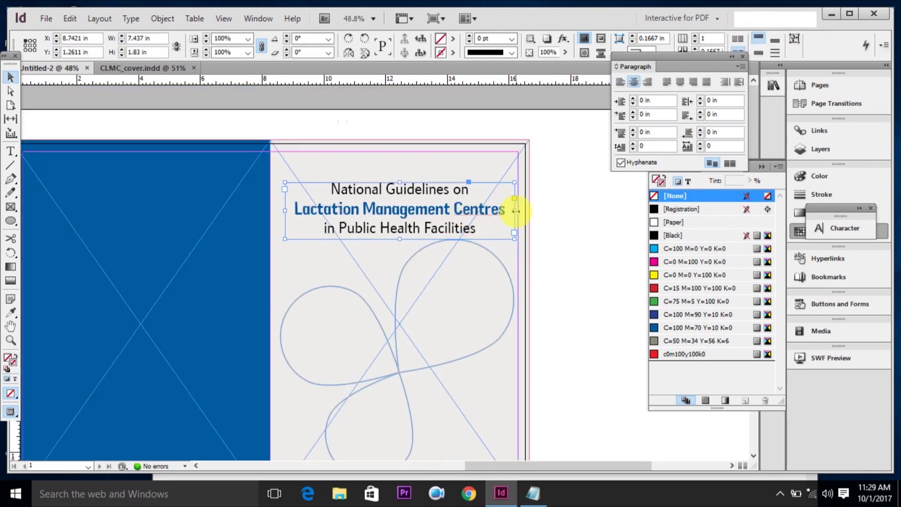
drag(516, 211, 519, 212)
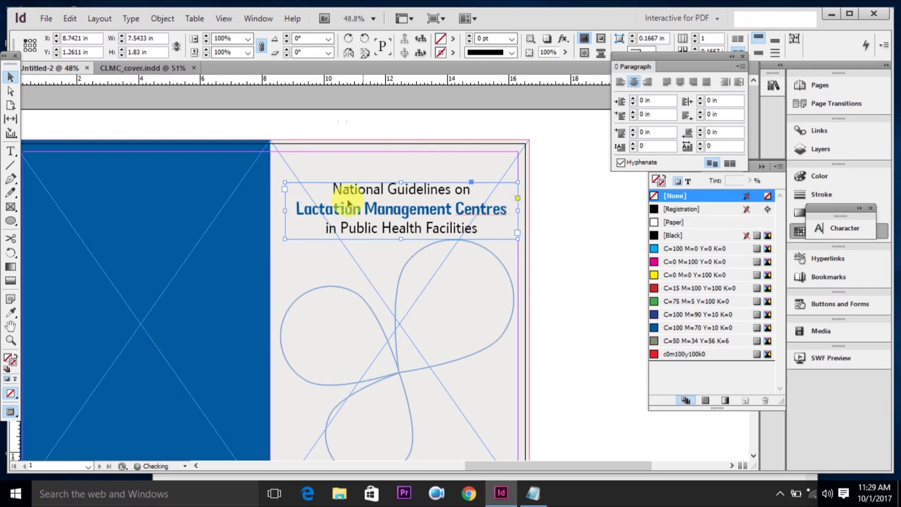
drag(285, 209, 271, 210)
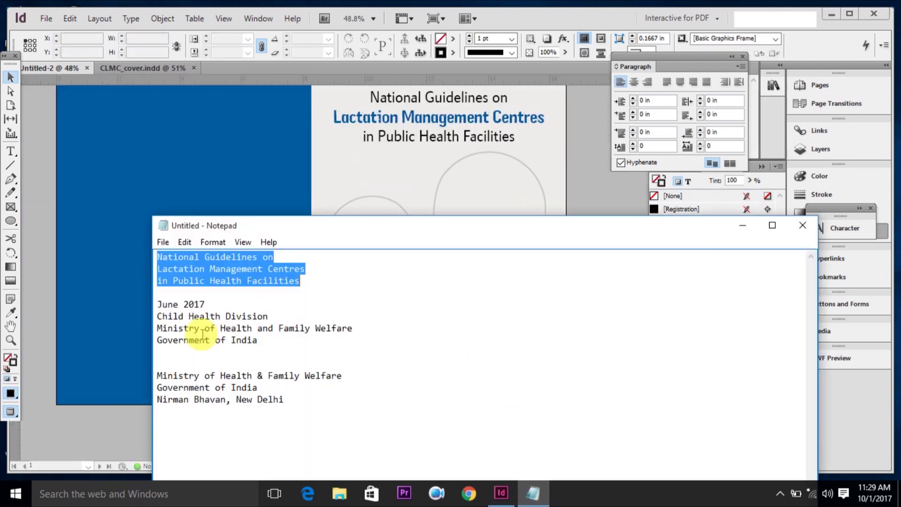
Step: Copy the June 2017 to Government of India lines from Notepad, then minimize Notepad
drag(157, 304, 260, 341)
key(ctrl+c)
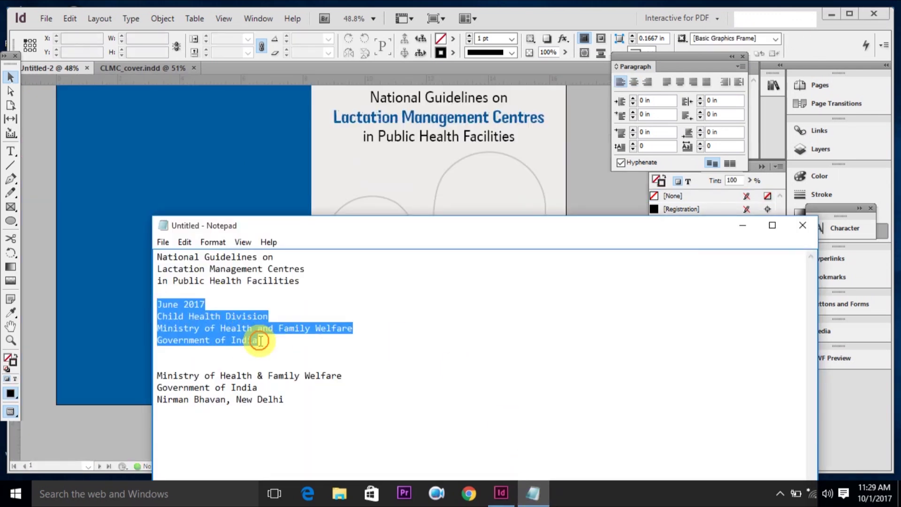
click(742, 226)
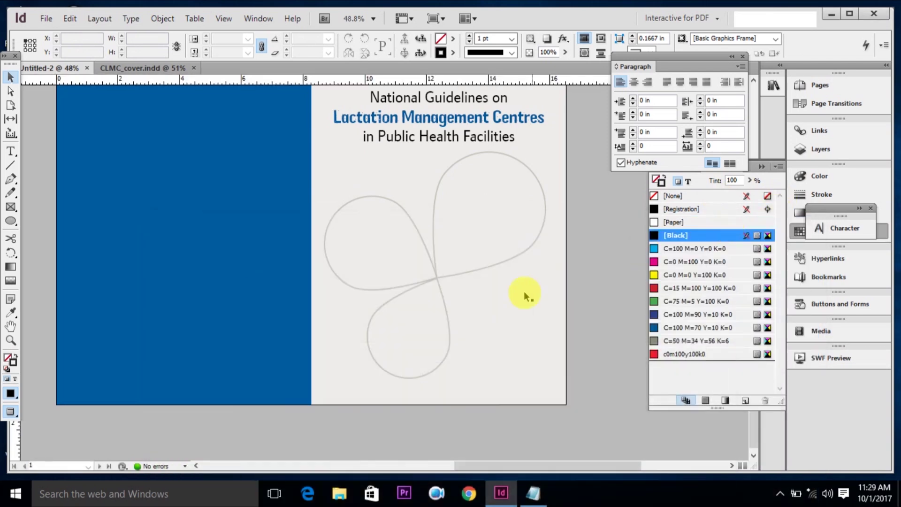
click(12, 154)
Step: Paste the date and ministry lines into a new lower-right frame, set in 16 pt Plan
drag(453, 287, 535, 368)
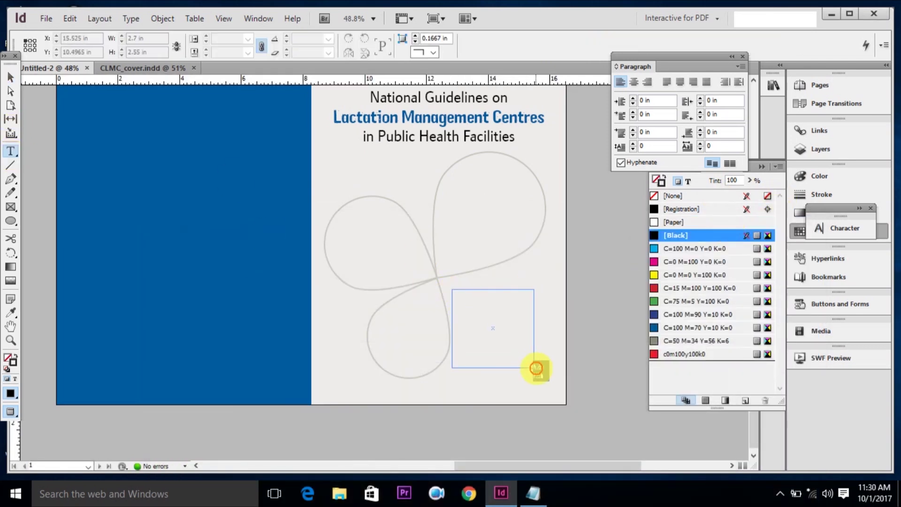
key(ctrl+v)
key(ctrl+a)
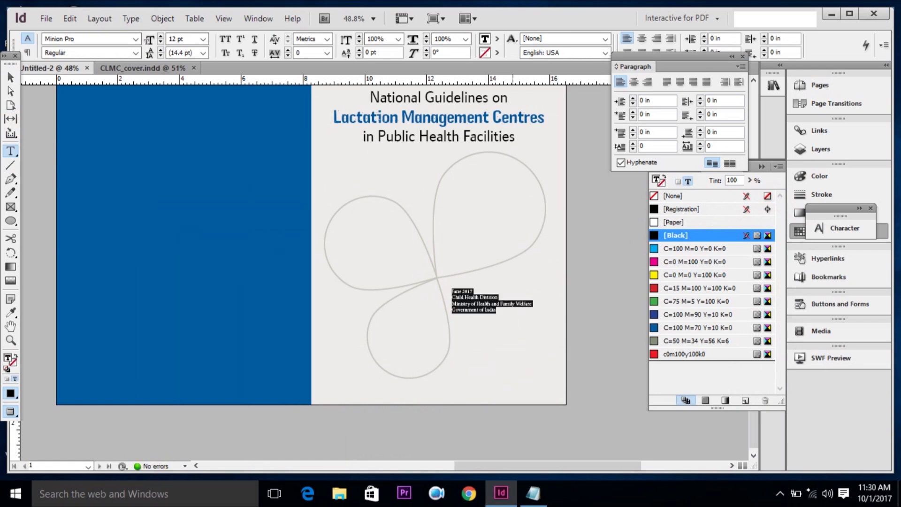
click(177, 38)
text(16)
key(Return)
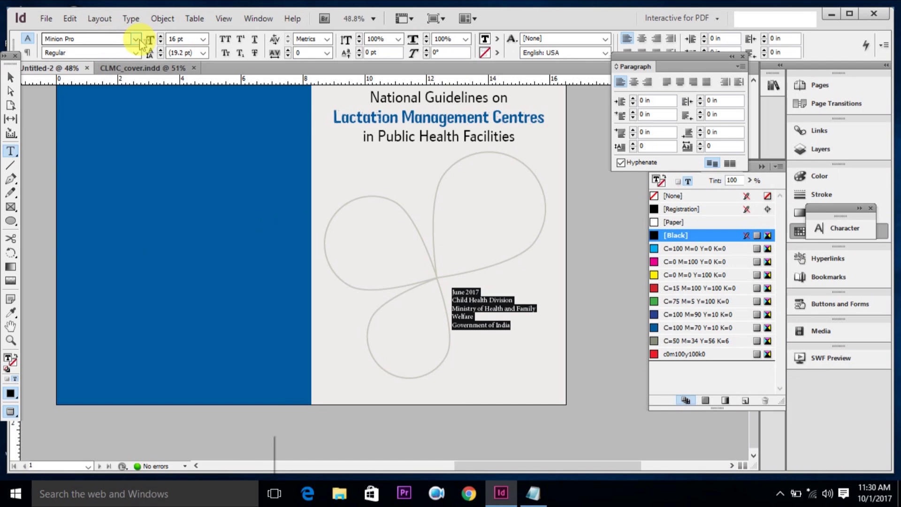
click(139, 41)
scroll(115, 30, up, 1)
scroll(104, 35, up, 3)
scroll(92, 31, up, 5)
scroll(92, 31, up, 5)
scroll(91, 30, up, 1)
click(373, 28)
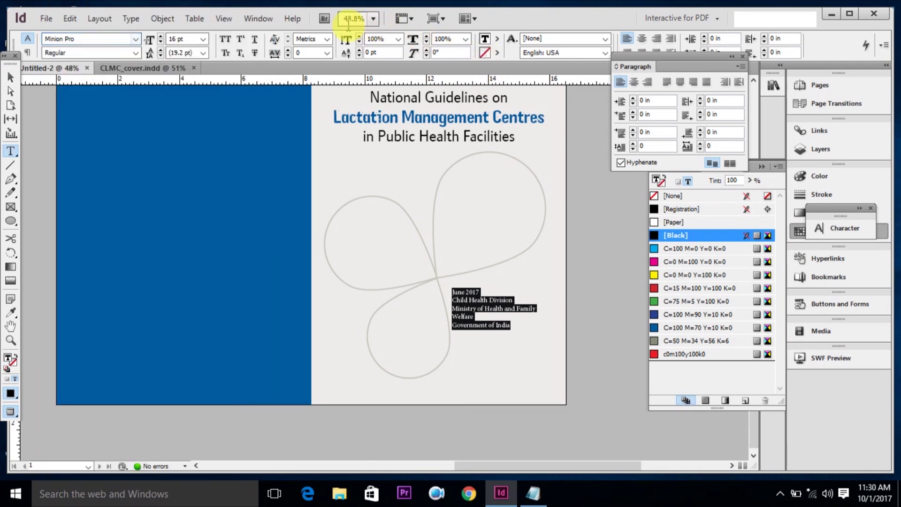
key(ctrl+6)
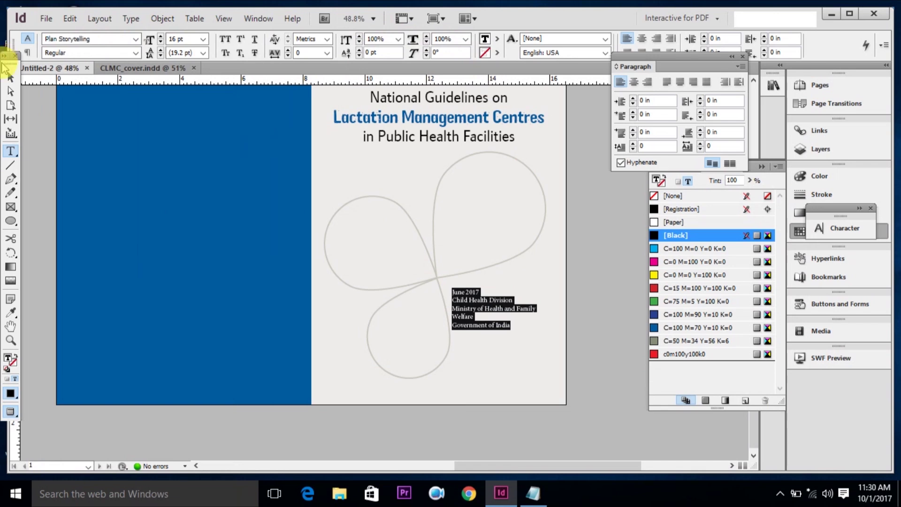
key(Return)
click(136, 38)
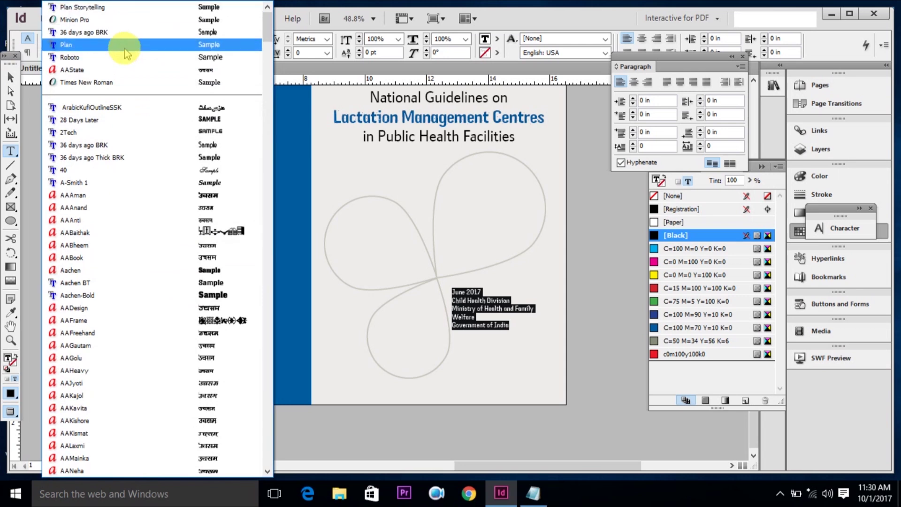
click(125, 32)
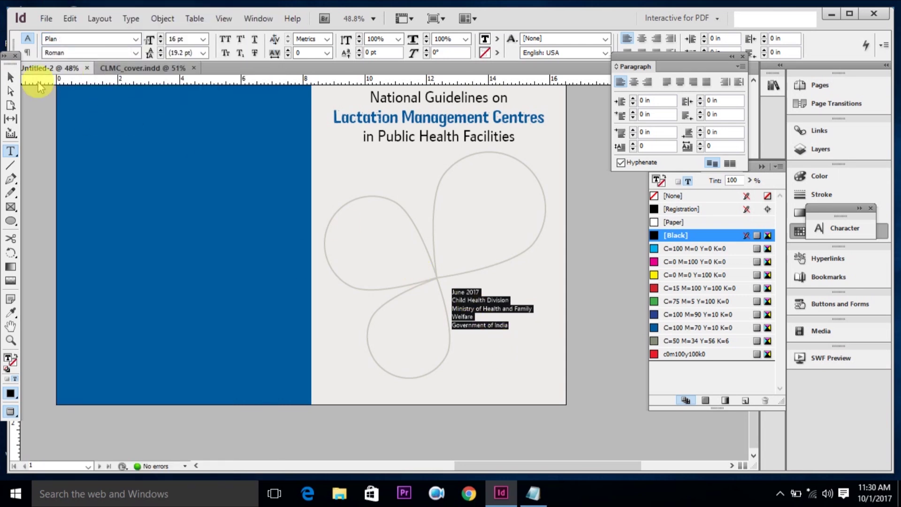
Step: Put June 2017 in all capitals and add space above the Child Health Division paragraph
click(11, 79)
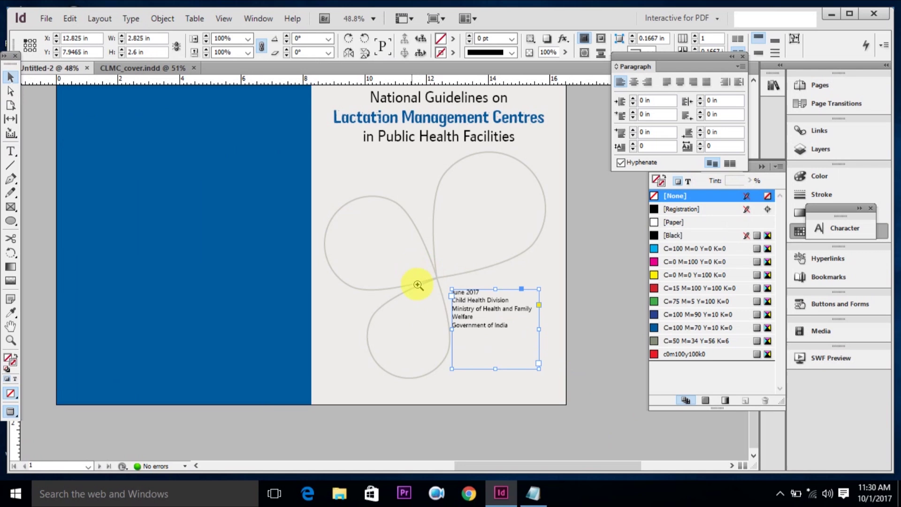
drag(414, 280, 611, 378)
drag(387, 304, 413, 349)
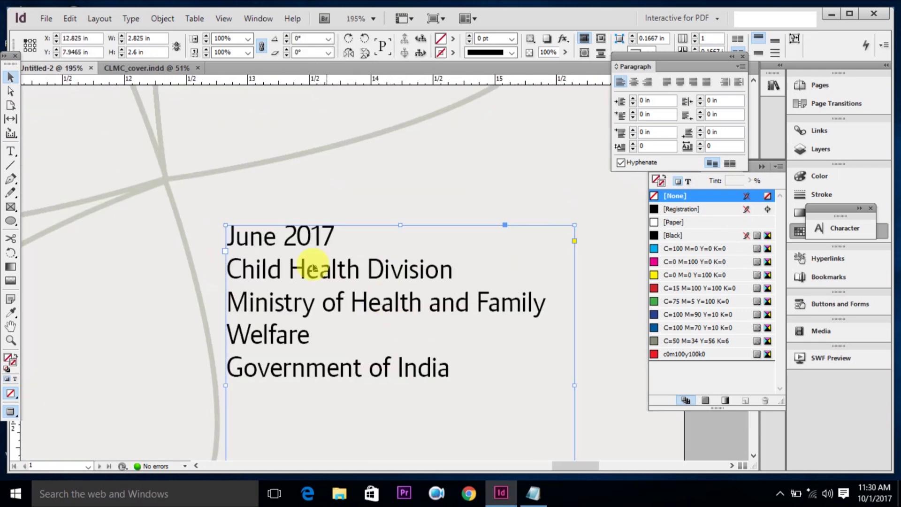
double_click(297, 241)
drag(340, 236, 217, 230)
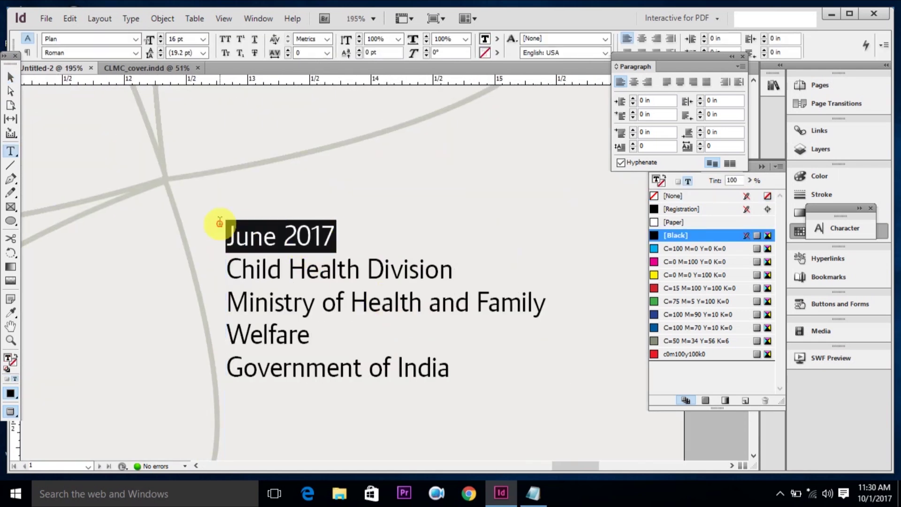
click(226, 40)
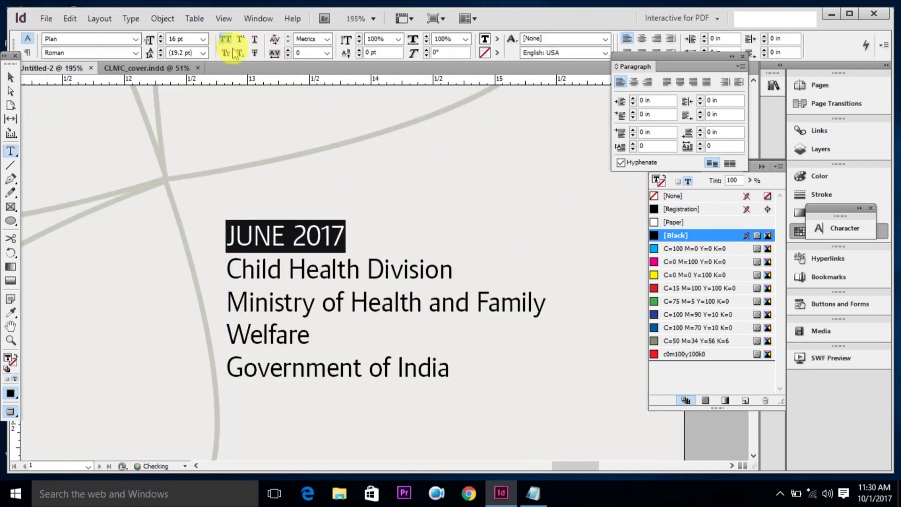
click(134, 53)
click(130, 66)
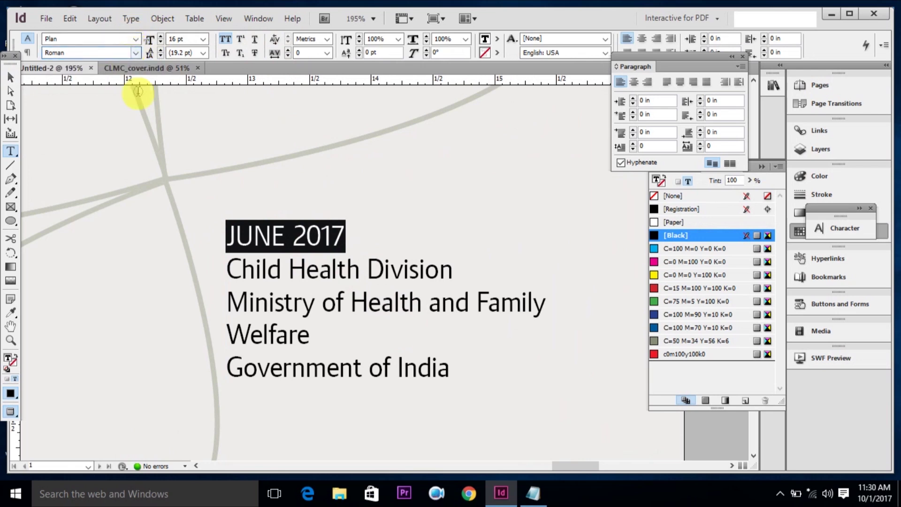
click(255, 270)
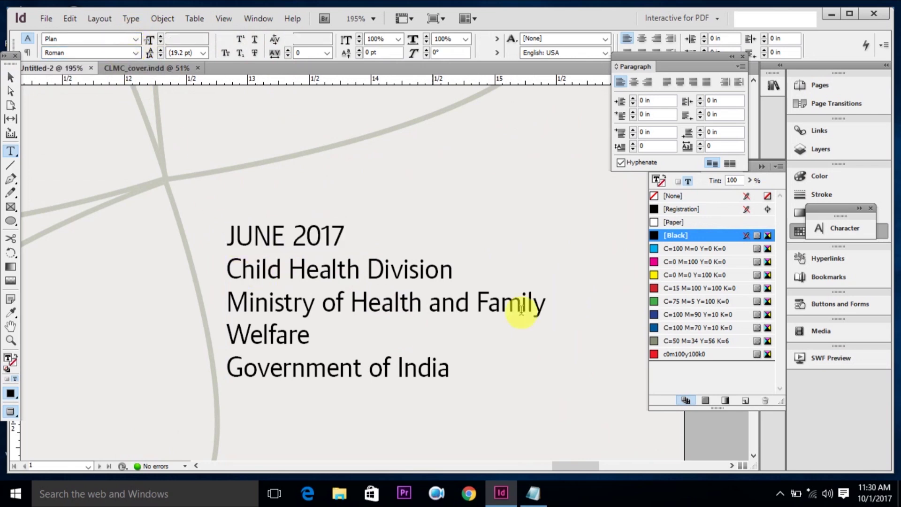
click(633, 130)
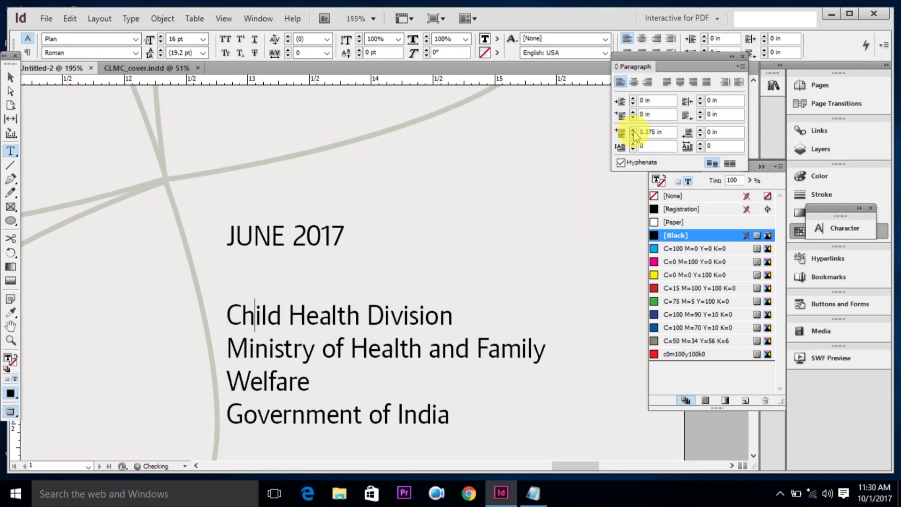
Step: Close the spell check and widen the address frame so the ministry fits one line
click(11, 77)
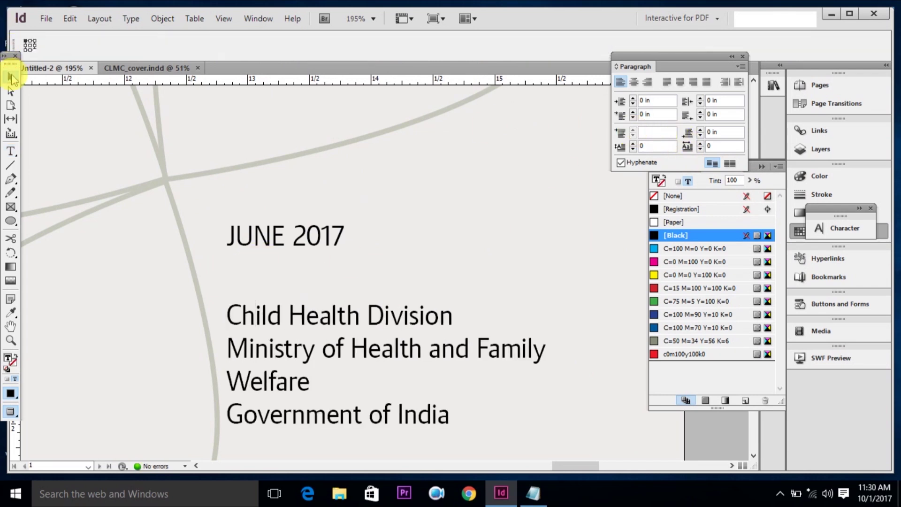
key(ctrl+i)
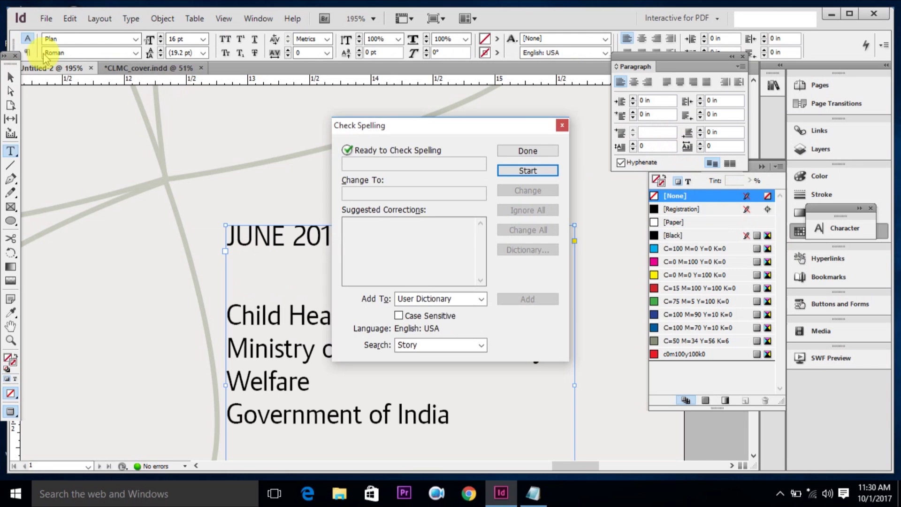
click(562, 126)
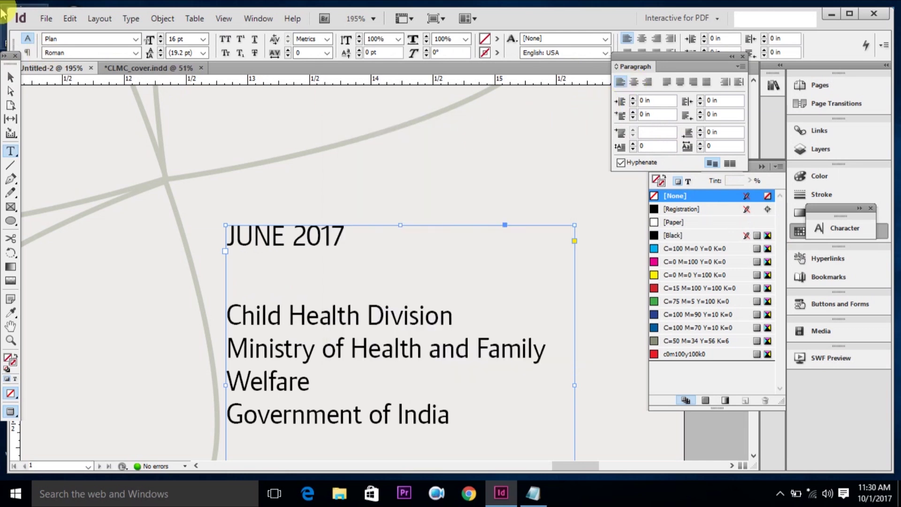
click(10, 77)
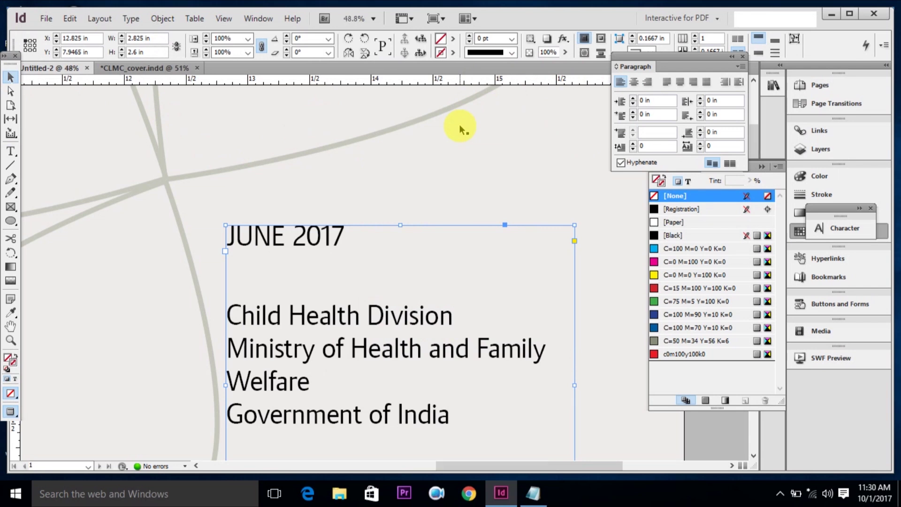
key(ctrl+0)
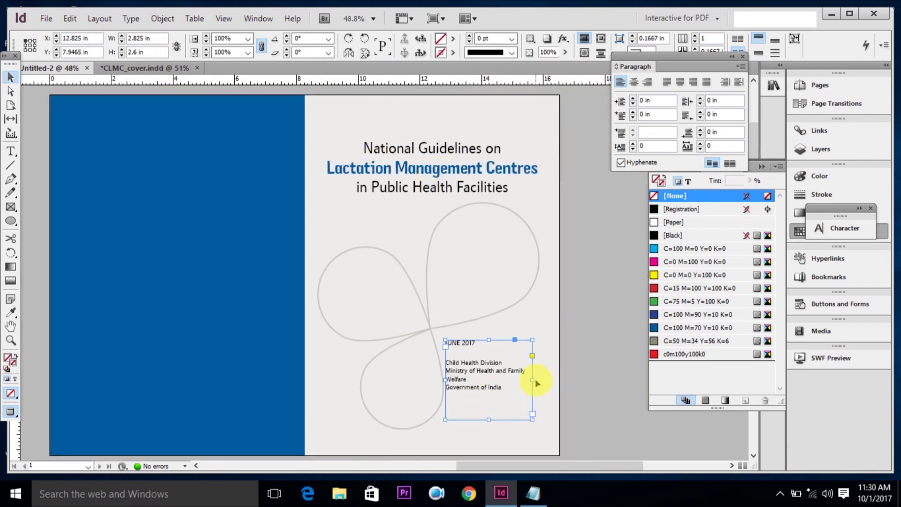
drag(534, 380, 581, 378)
click(592, 392)
Step: Set all the date and address text to 14 pt and nudge the frame up
click(483, 356)
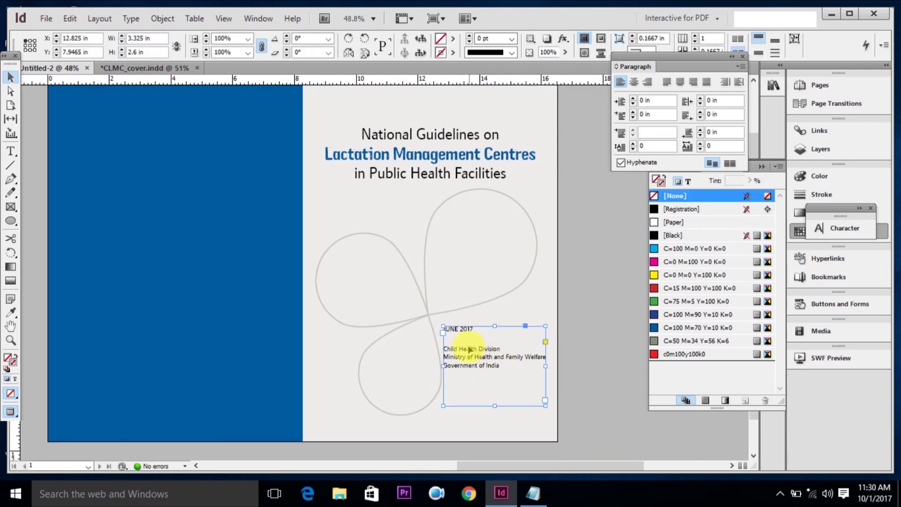
double_click(468, 345)
key(ctrl+a)
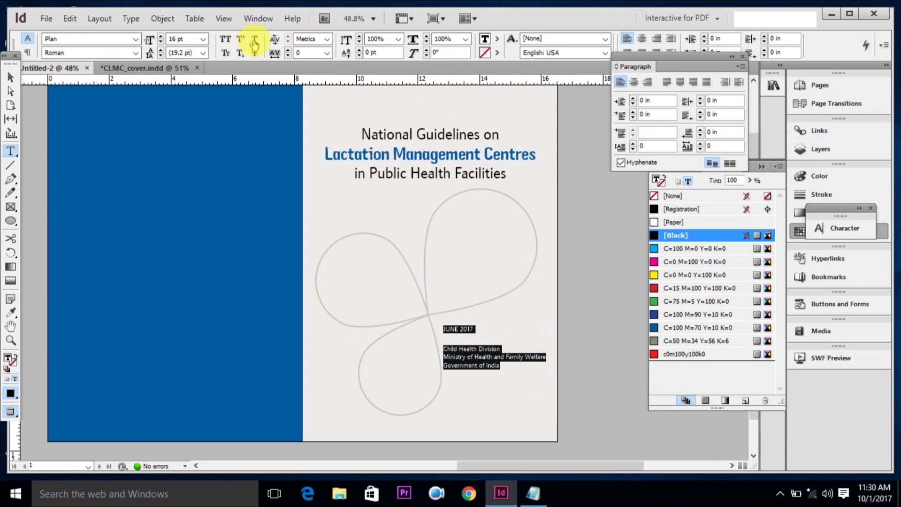
click(190, 39)
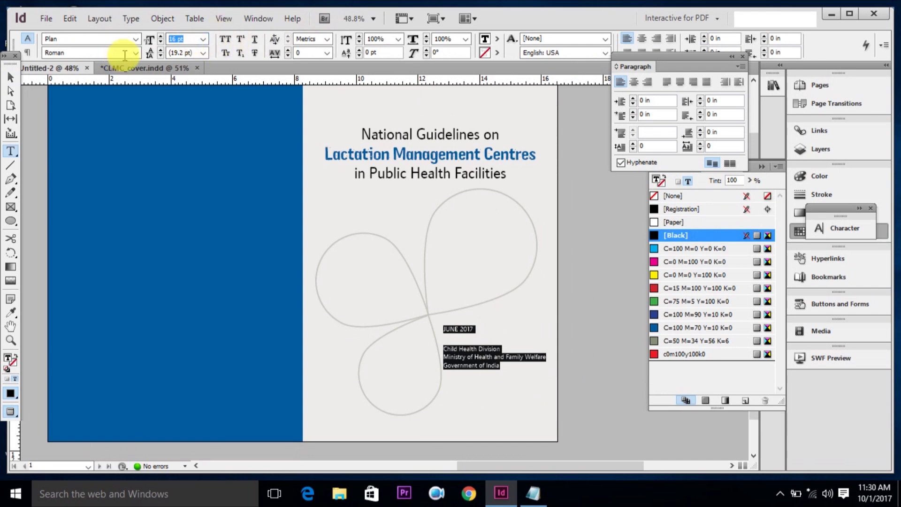
text(14)
key(Return)
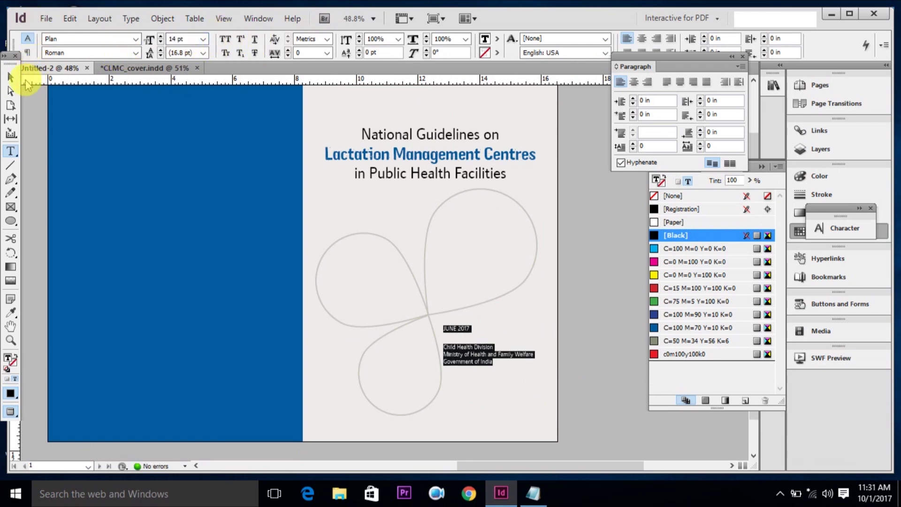
click(11, 77)
key(Up)
key(Up)
key(Up)
key(Up)
key(Up)
key(Up)
key(Up)
key(Up)
key(Up)
key(Up)
key(Up)
key(Up)
click(609, 322)
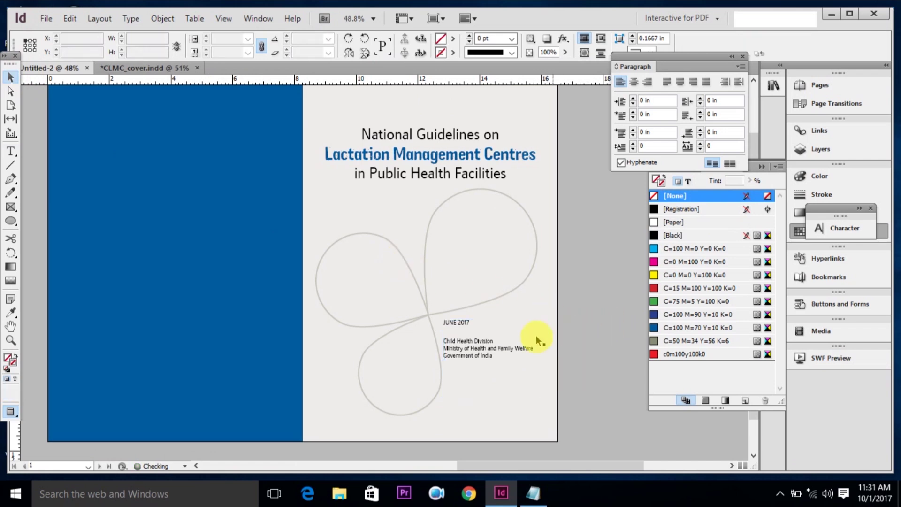
Step: Set the Child Health Division line in all capitals
drag(386, 297, 669, 385)
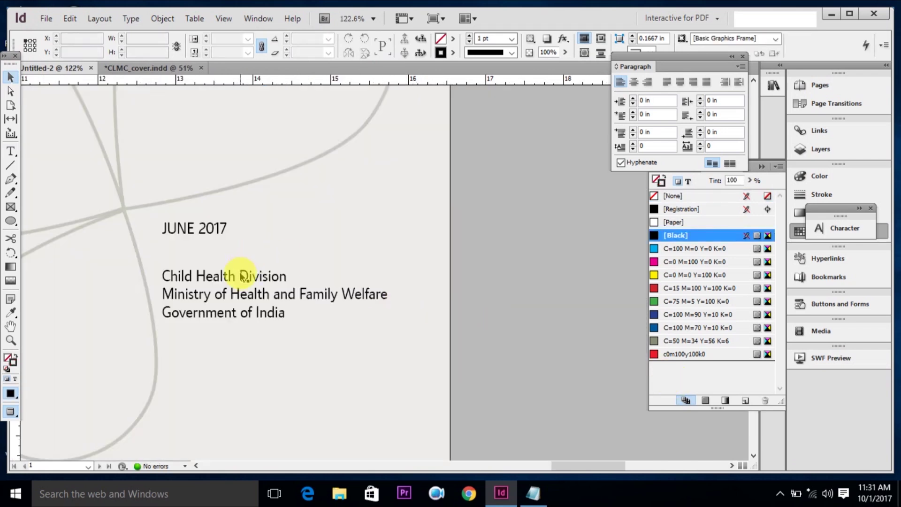
double_click(241, 277)
drag(287, 276, 146, 266)
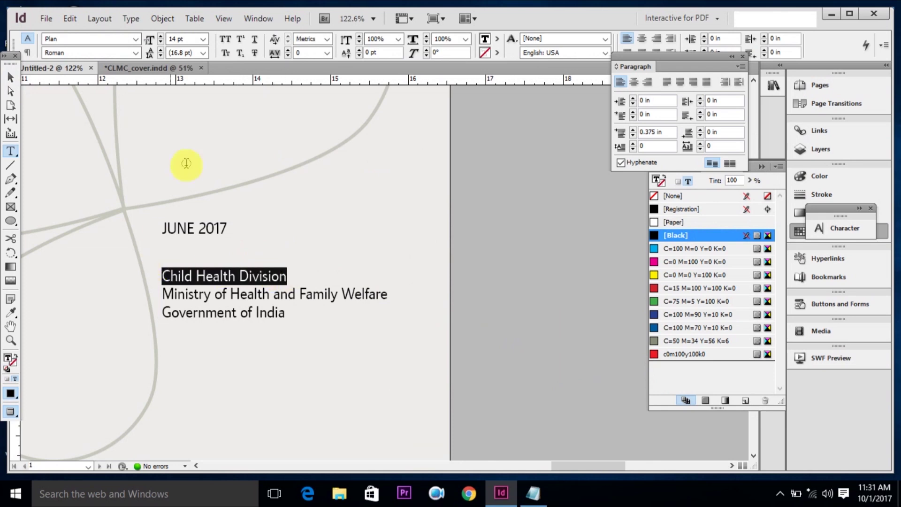
click(225, 41)
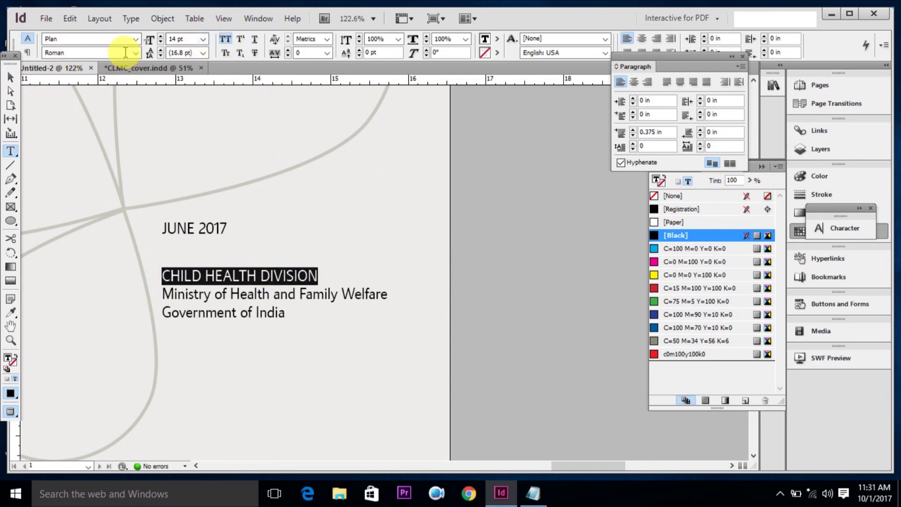
click(11, 77)
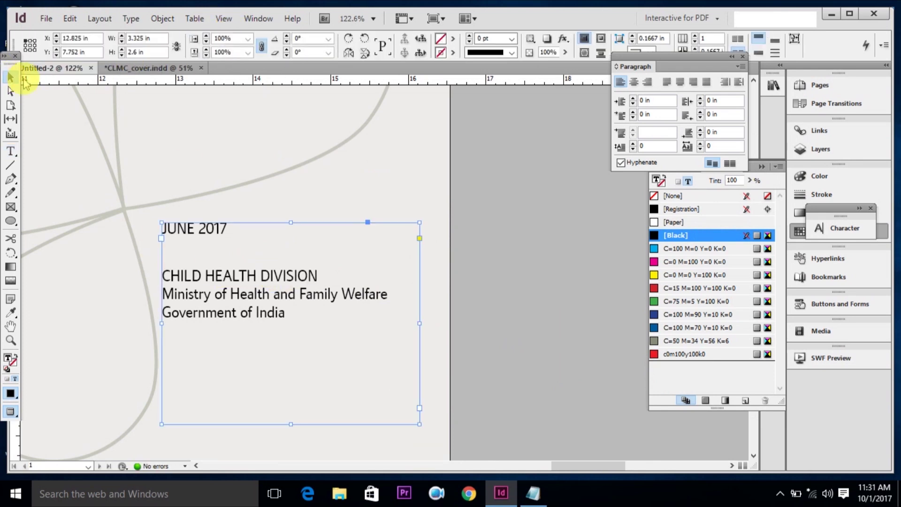
click(546, 302)
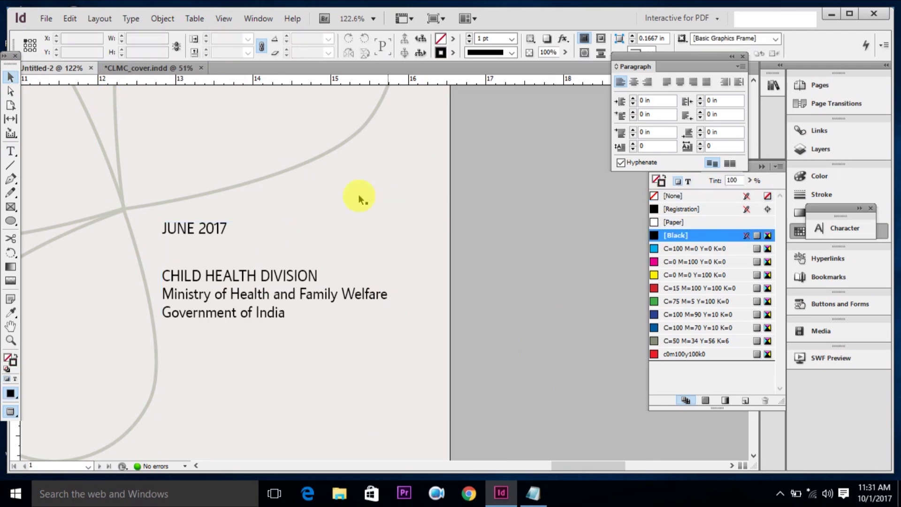
Step: Nudge the date and address block down, then undo two changes to the loop graphic
click(217, 235)
key(shift+Down)
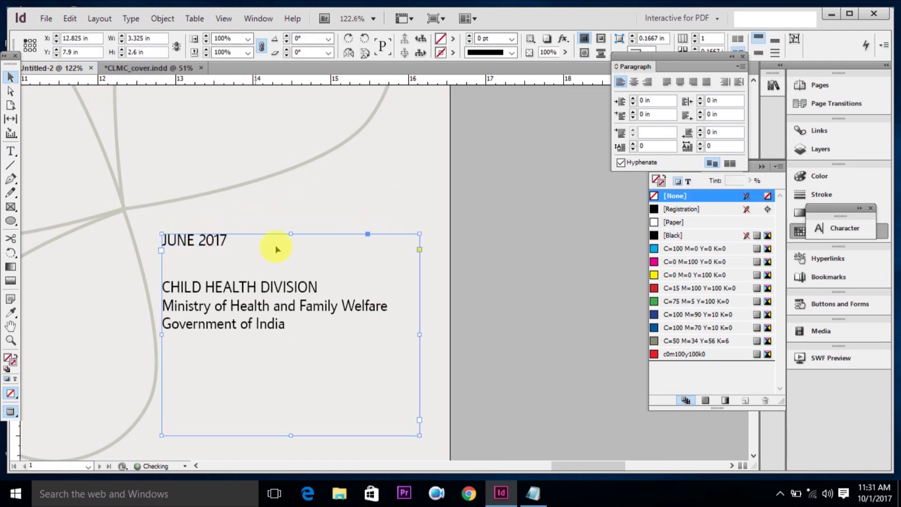
click(530, 276)
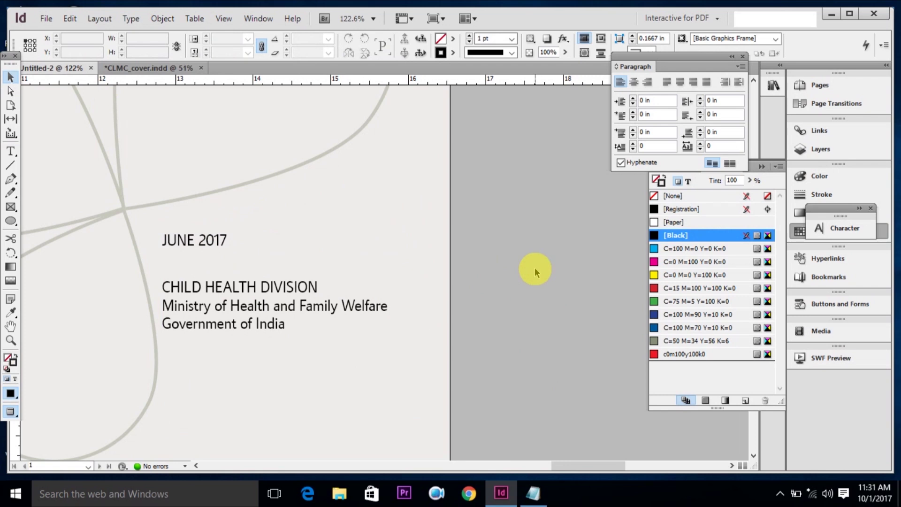
key(ctrl+0)
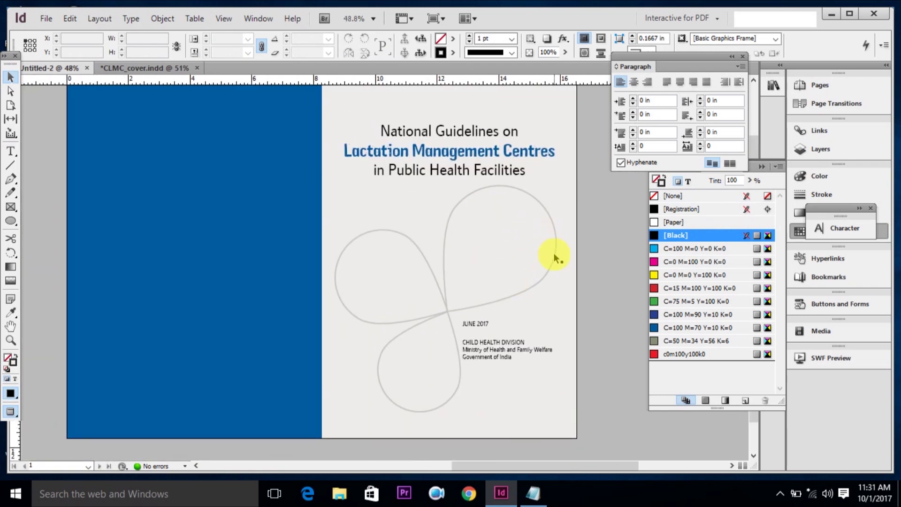
click(517, 297)
key(ctrl+z)
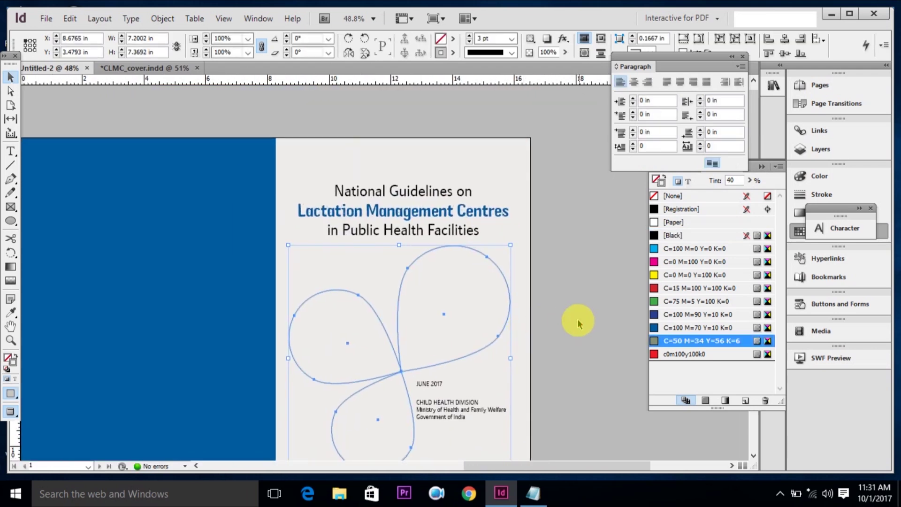
key(ctrl+z)
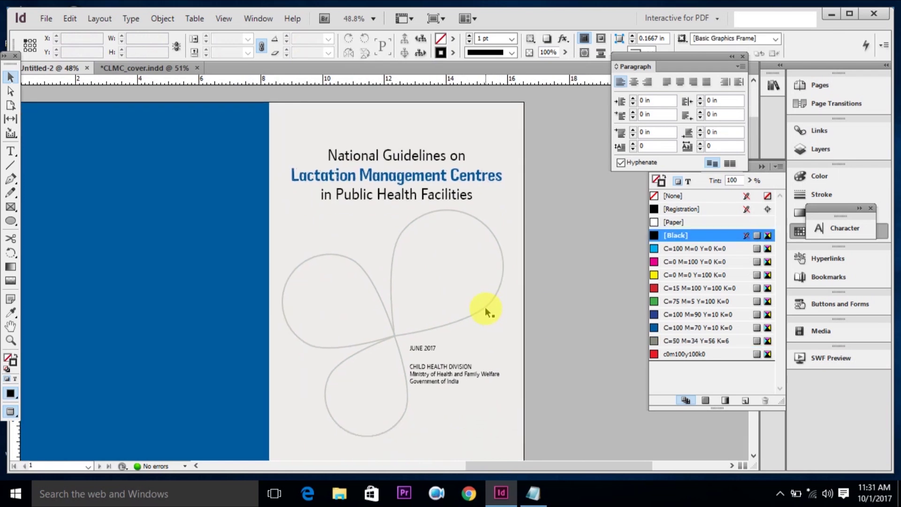
Step: Place photo 11 into the upper-right petal shape
click(489, 313)
click(46, 18)
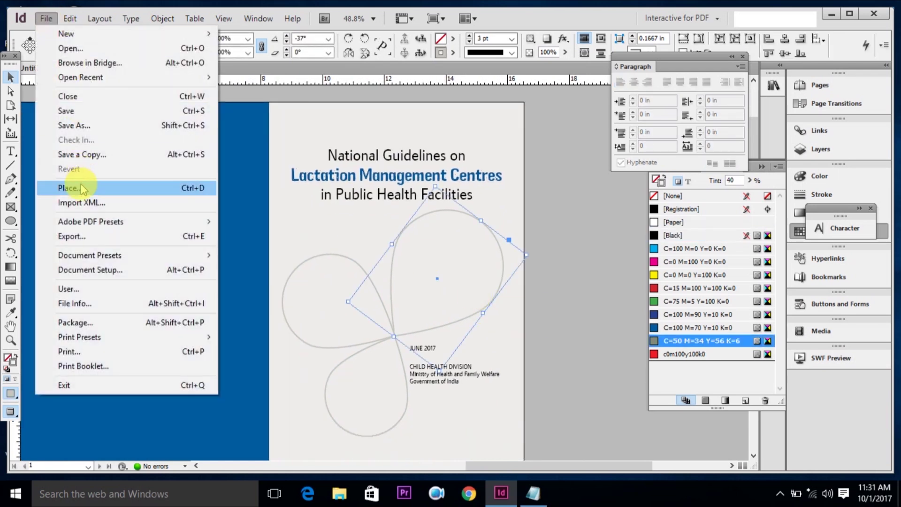
click(81, 189)
click(376, 165)
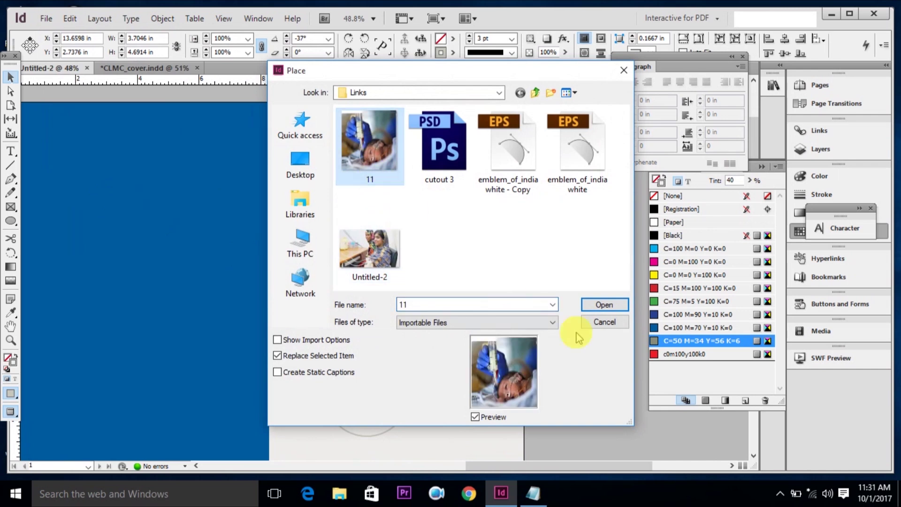
click(604, 305)
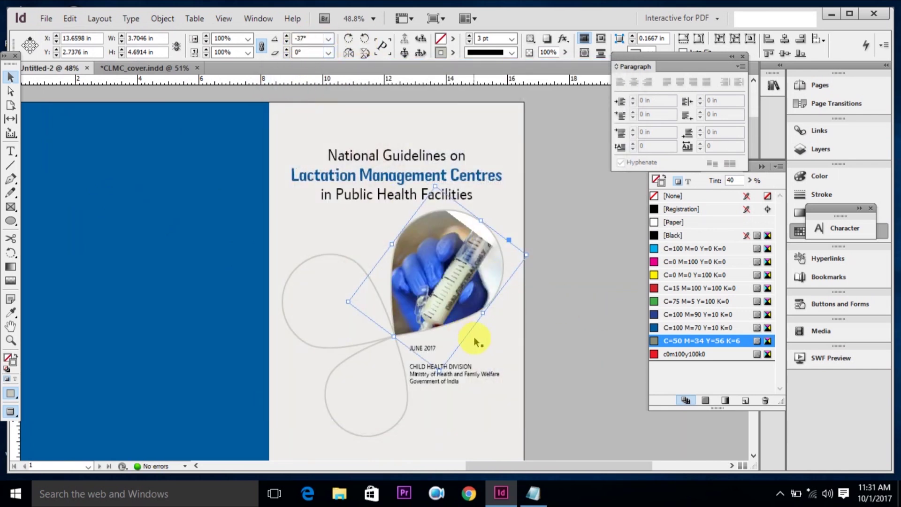
Step: Straighten photo 11 to 0°, then shift and scale it to about 61.3% to show the infant
drag(446, 270, 442, 277)
double_click(442, 277)
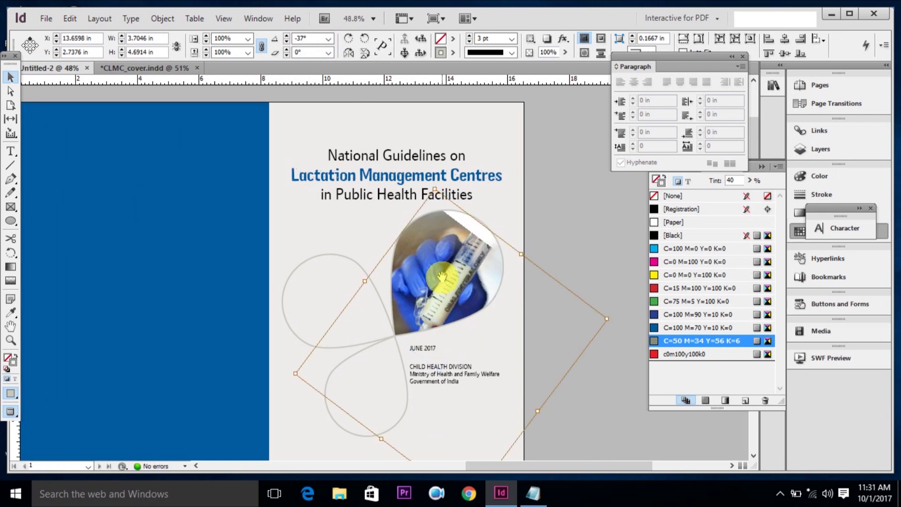
text(0)
key(Return)
drag(447, 262, 341, 267)
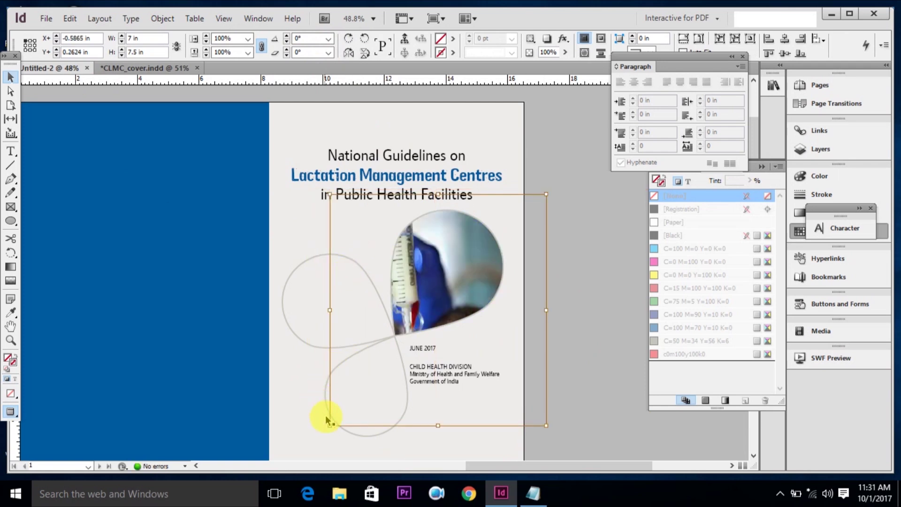
drag(438, 425, 435, 355)
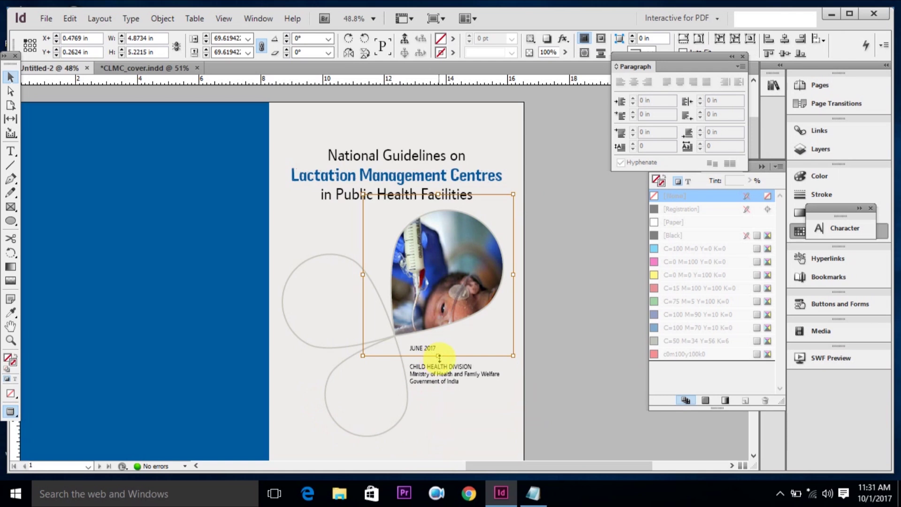
drag(438, 356, 436, 337)
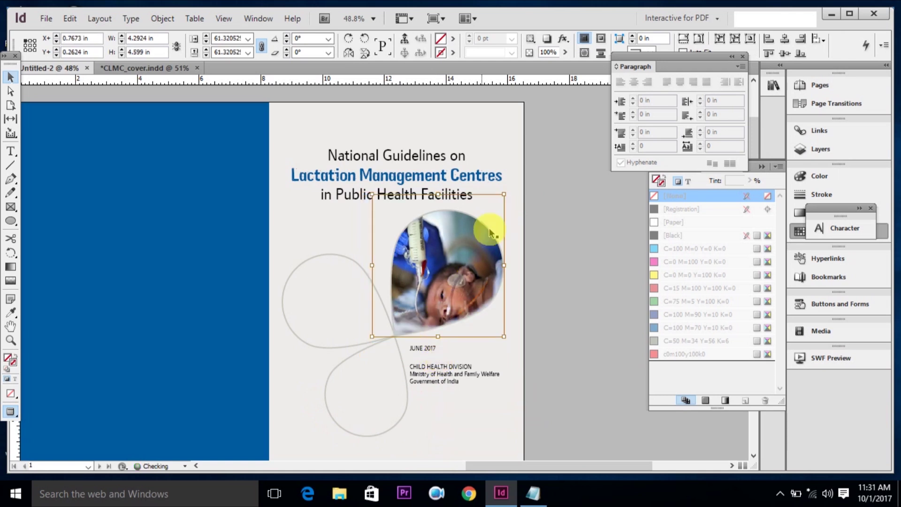
click(569, 318)
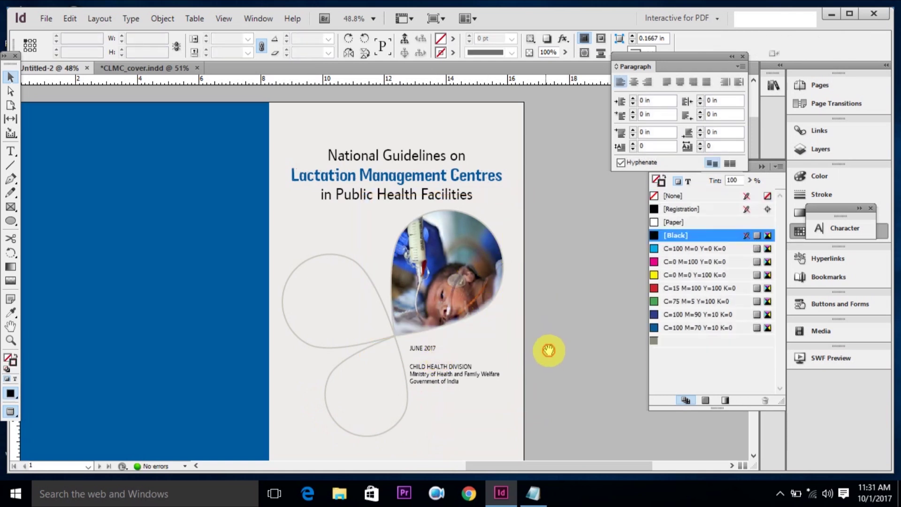
click(386, 251)
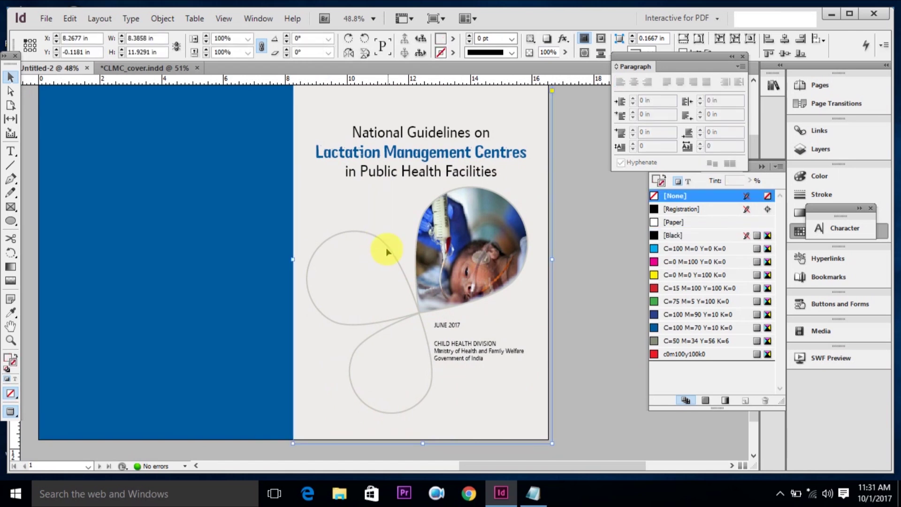
Step: Place the cutout 3 image into the left petal and reset its rotation to 0°
click(382, 244)
key(ctrl+d)
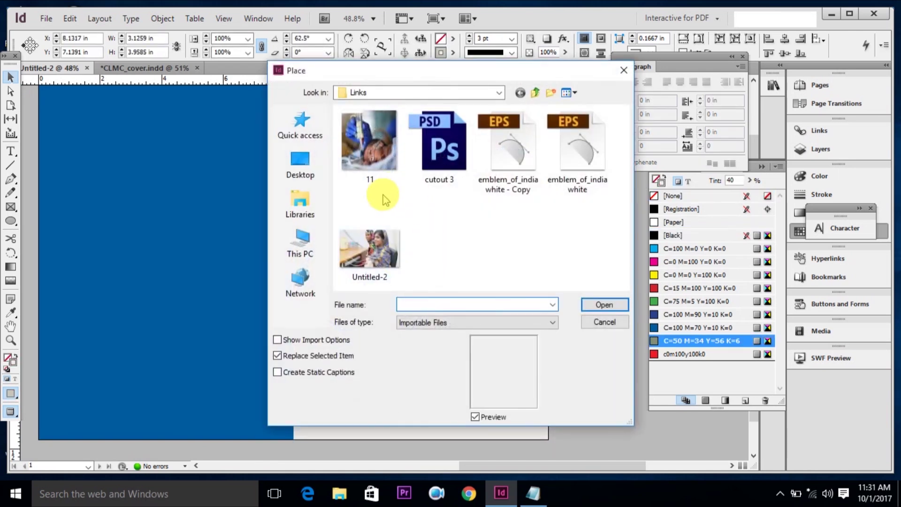
click(454, 166)
click(591, 303)
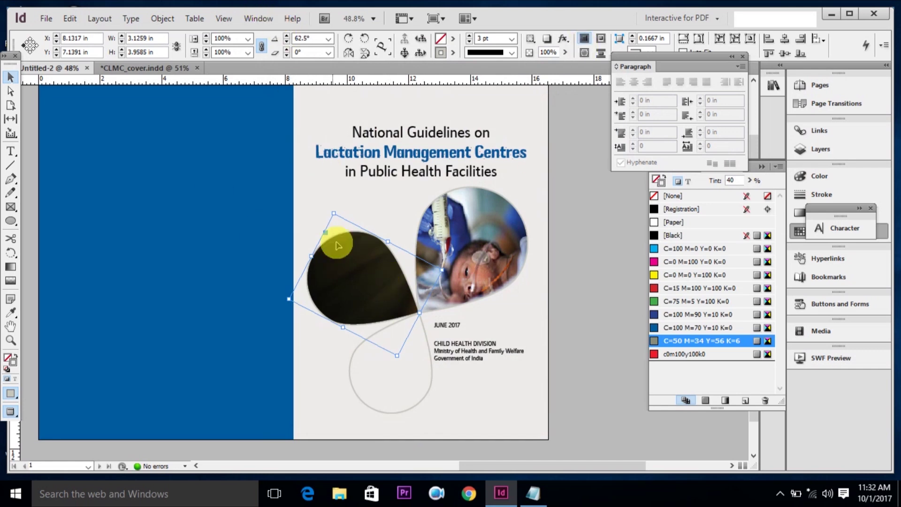
click(347, 277)
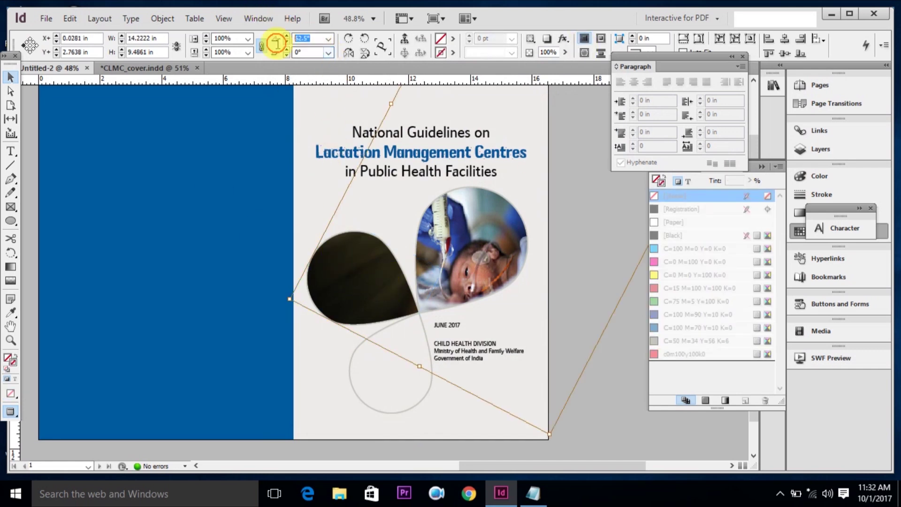
text(0)
key(Return)
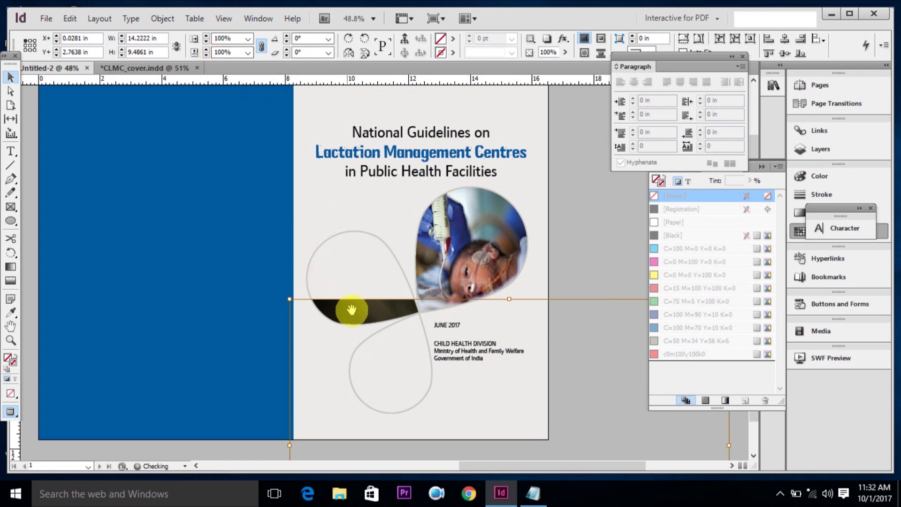
drag(353, 308, 322, 221)
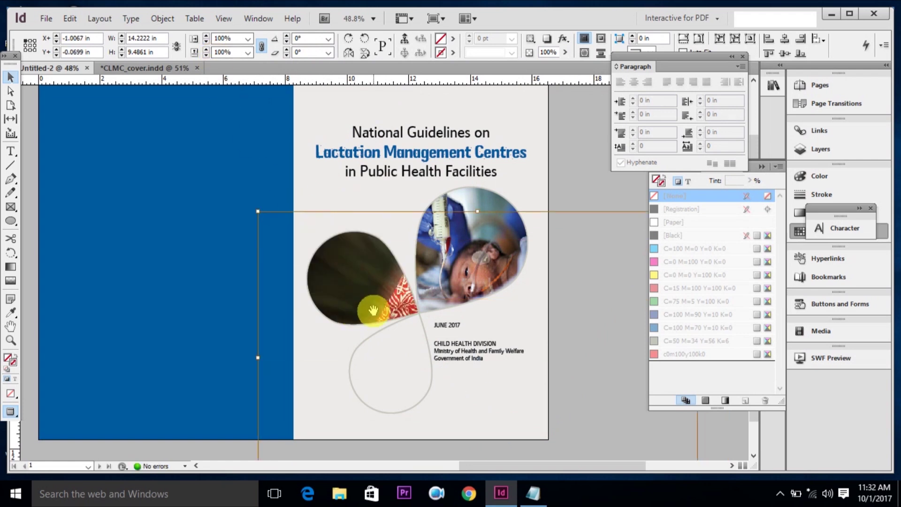
Step: Scale the mother-and-baby photo to about 43% and centre it in the left petal
key(ctrl+minus)
key(ctrl+minus)
key(ctrl+minus)
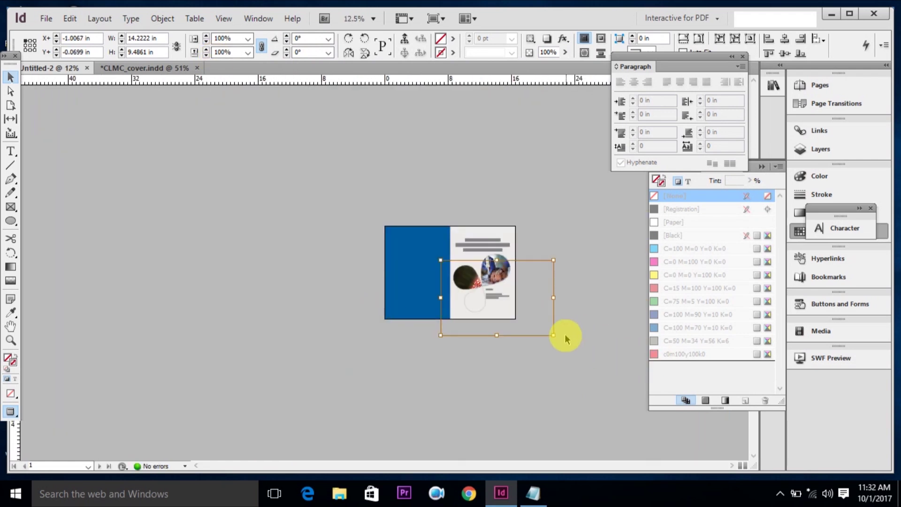
drag(552, 335, 495, 296)
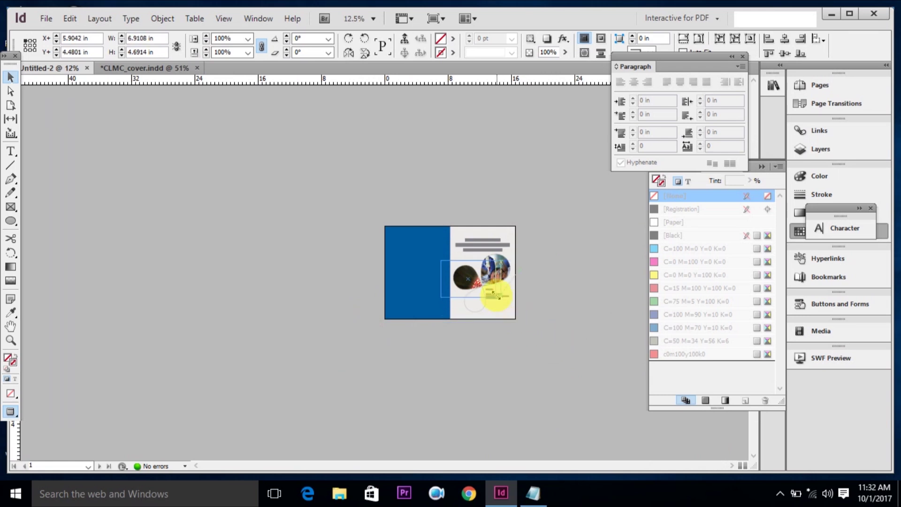
drag(431, 253, 569, 328)
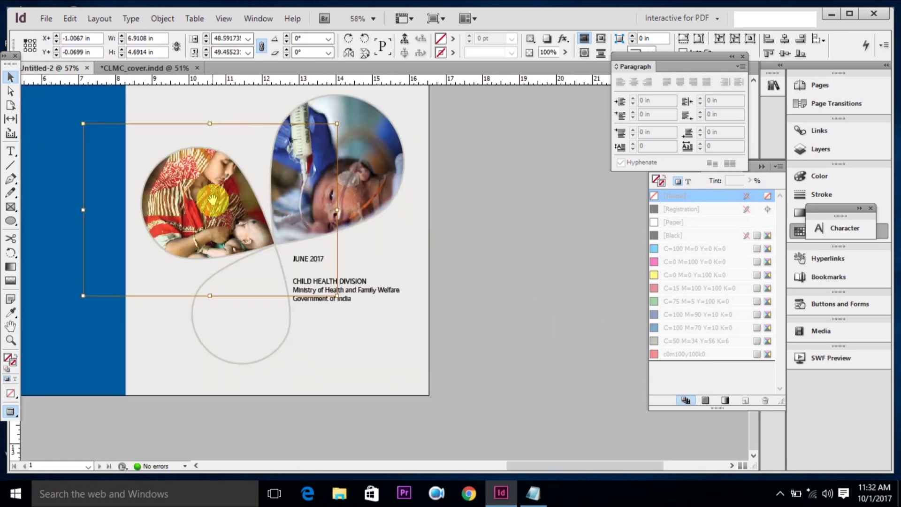
drag(210, 210, 203, 210)
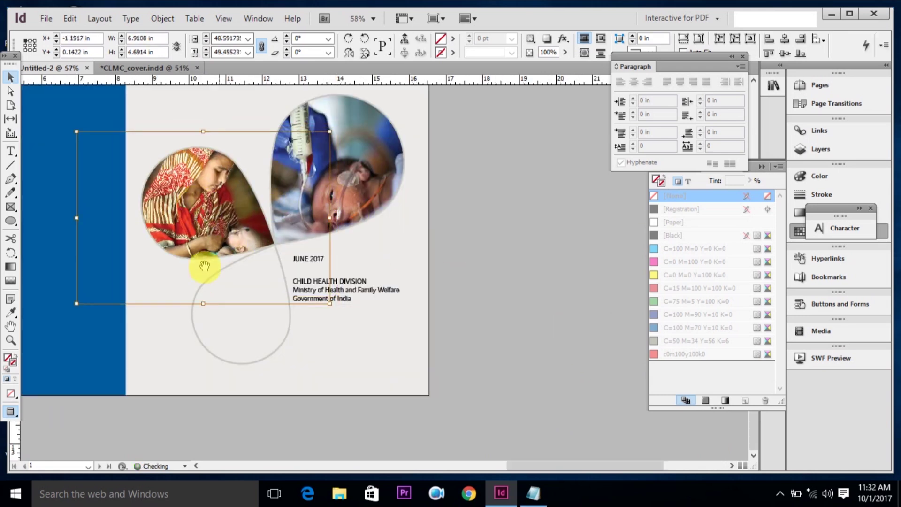
drag(75, 304, 107, 282)
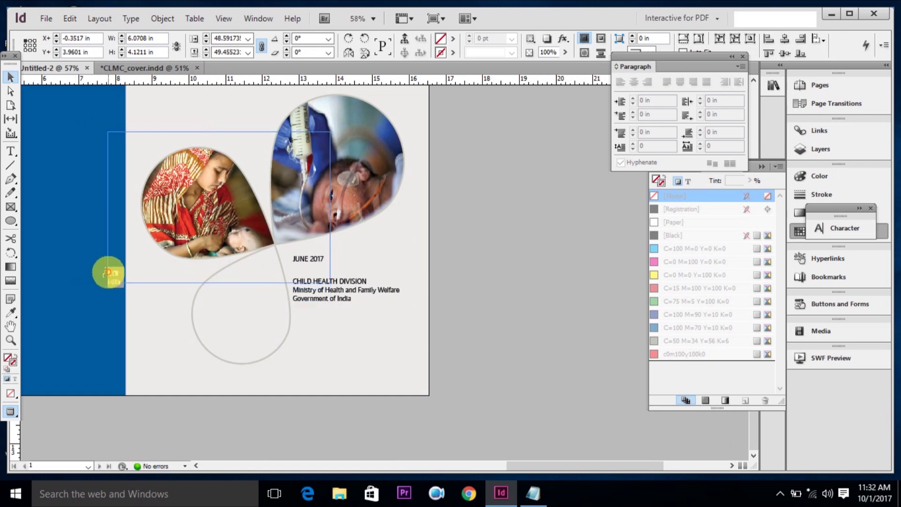
drag(241, 207, 221, 208)
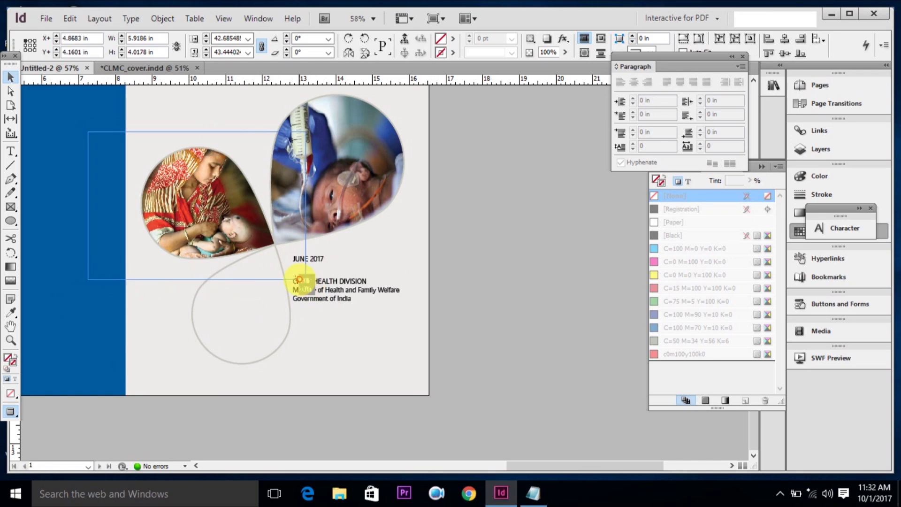
click(506, 305)
mouse_move(542, 306)
mouse_down()
mouse_move(521, 327)
mouse_move(565, 245)
mouse_up()
Step: Place the Untitled-2 photo into the bottom teardrop outline, replacing the selected item
click(380, 356)
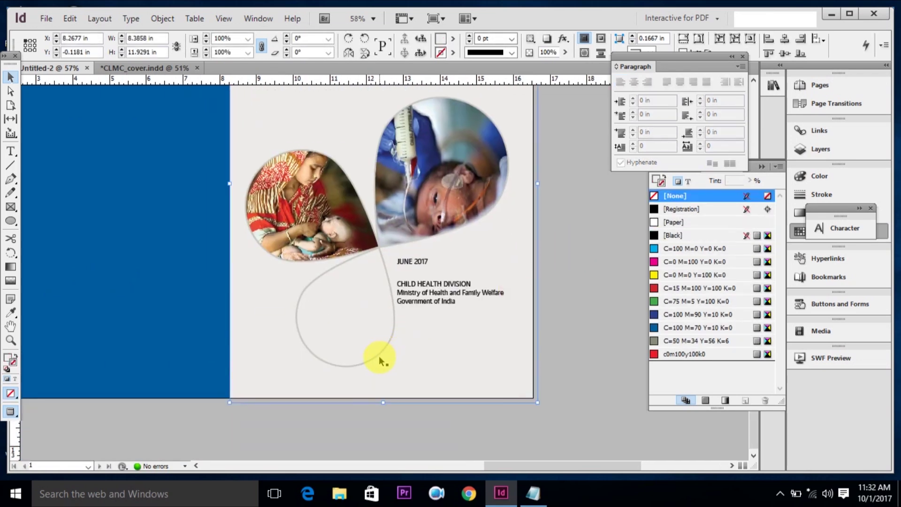
drag(327, 362, 327, 359)
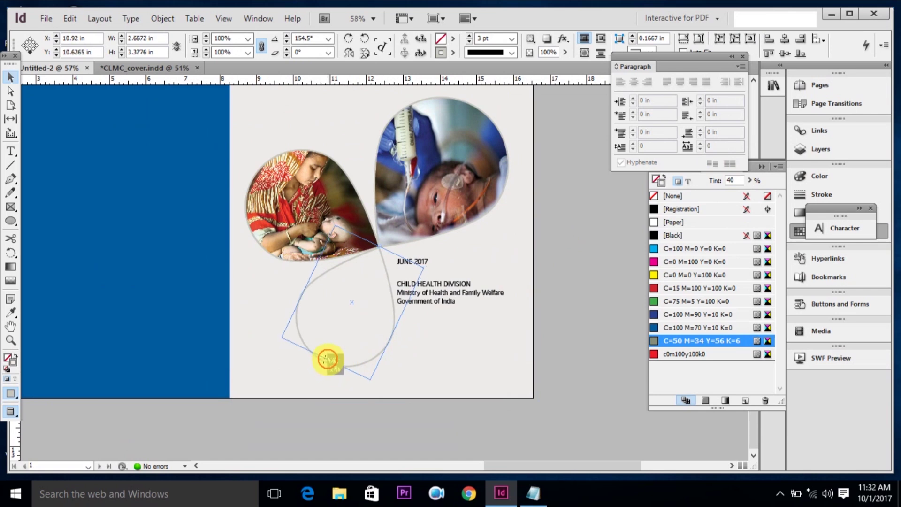
key(ctrl+d)
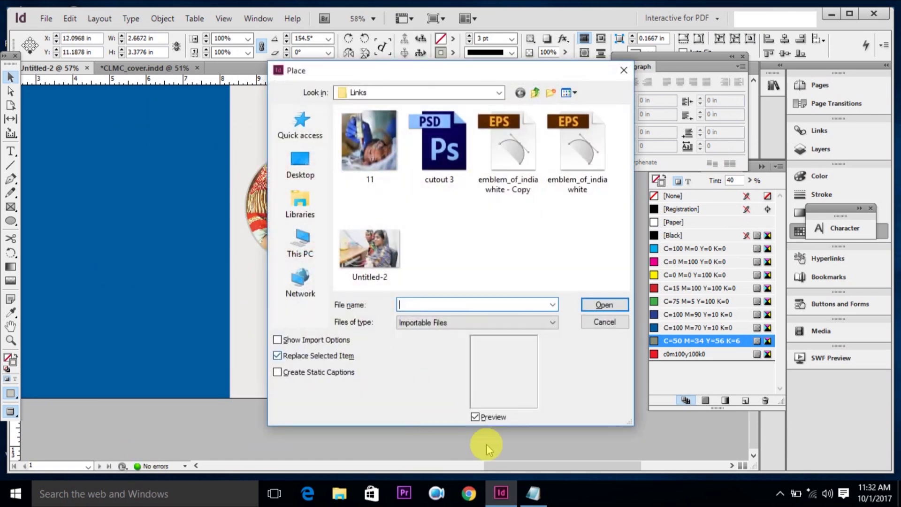
click(389, 269)
click(620, 307)
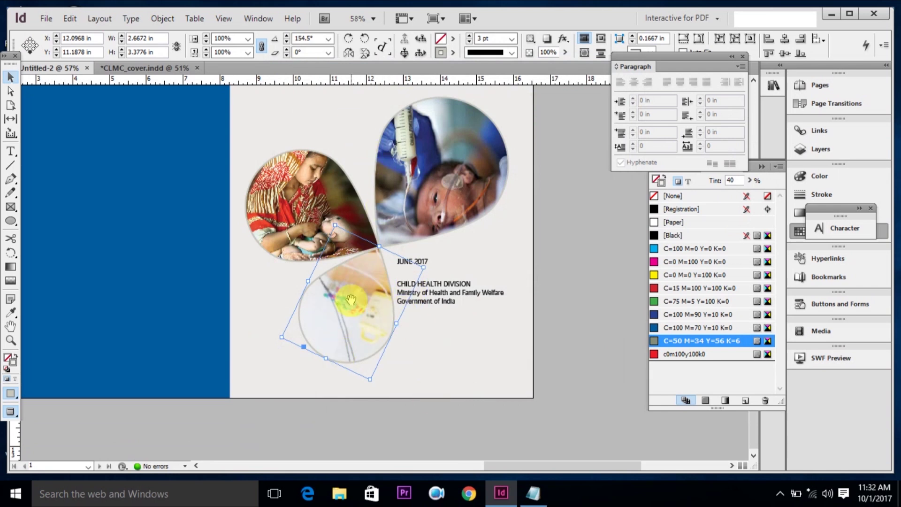
Step: Reset the photo's rotation to 0°, scale it to about 75%, and position it within the petal
click(370, 294)
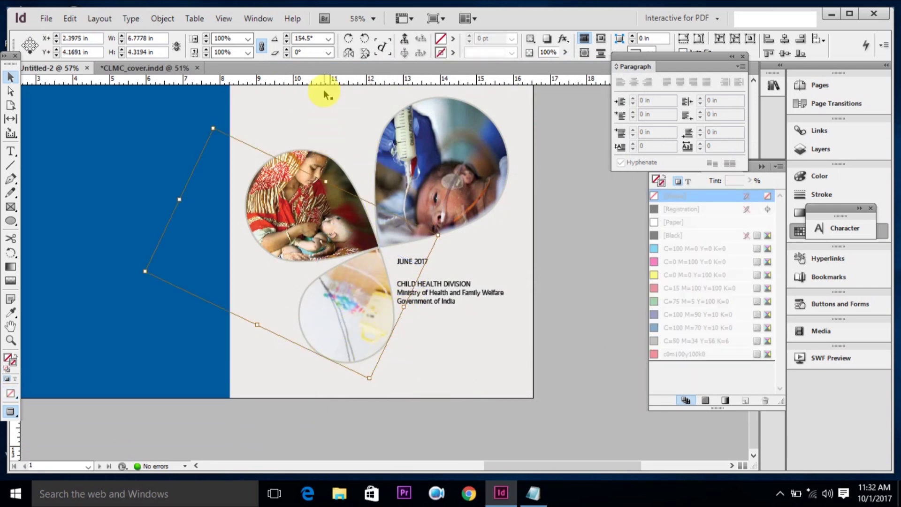
text(0)
key(Return)
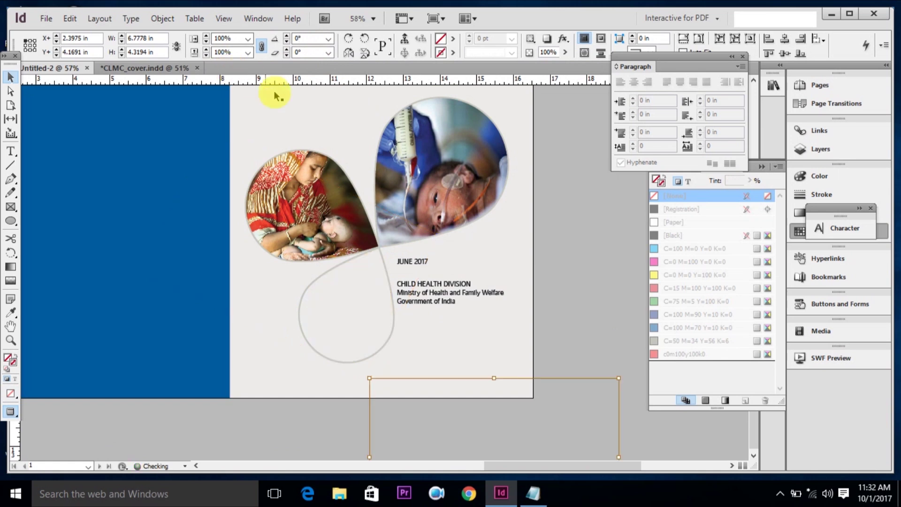
drag(447, 382, 336, 244)
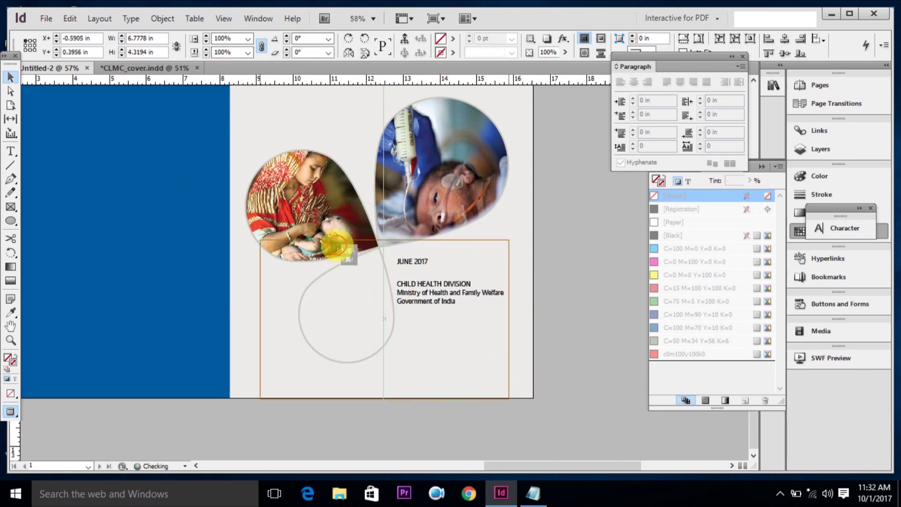
drag(508, 399, 453, 362)
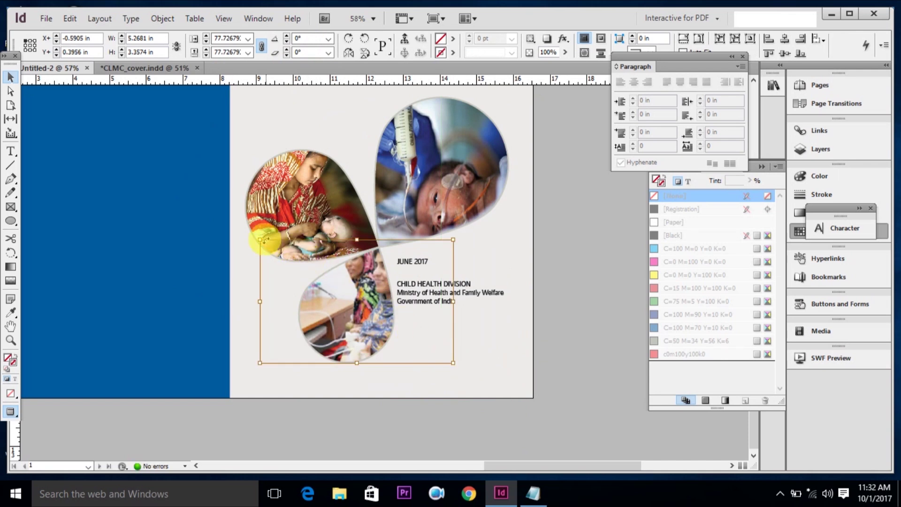
drag(261, 241, 265, 244)
drag(316, 294, 340, 317)
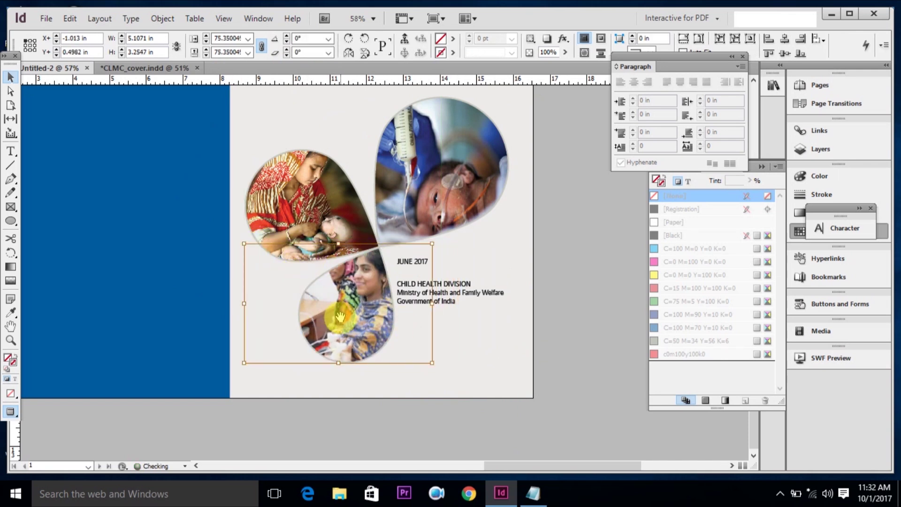
drag(345, 320, 345, 324)
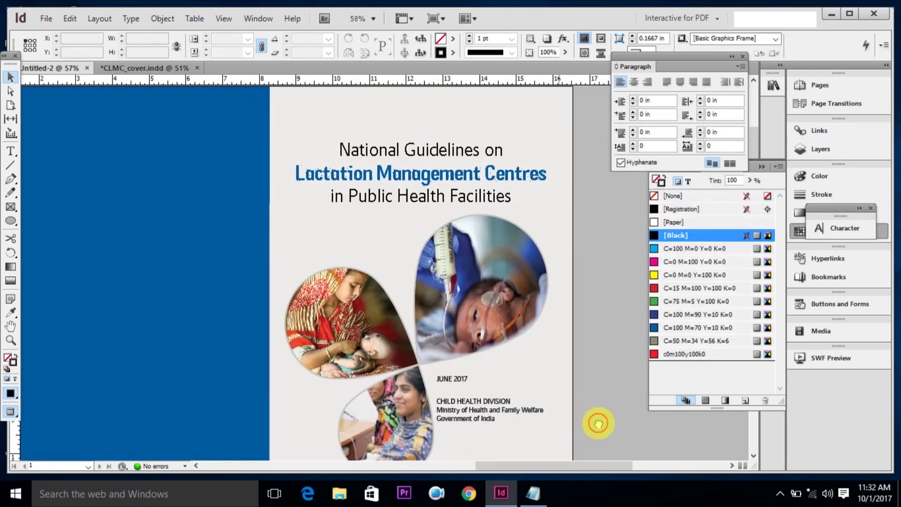
Step: Place the emblem_of_india white image at the front cover's top-left
click(547, 369)
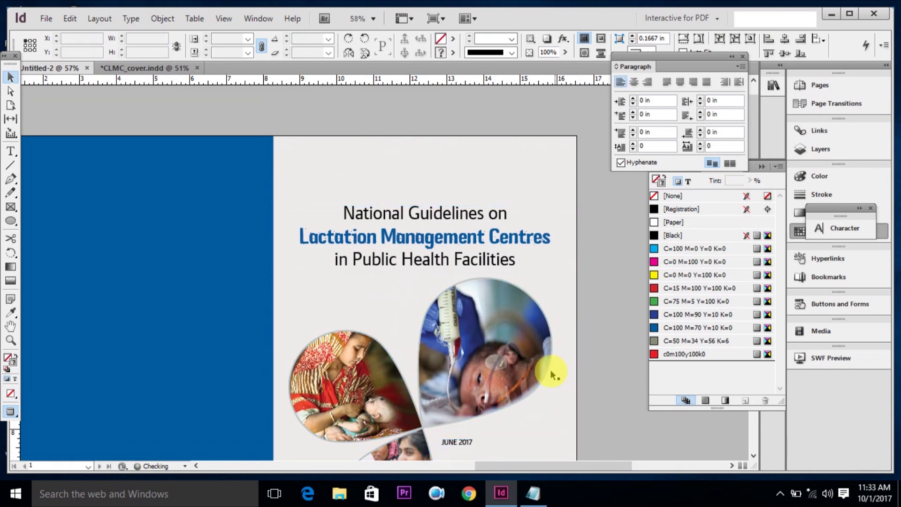
key(ctrl+d)
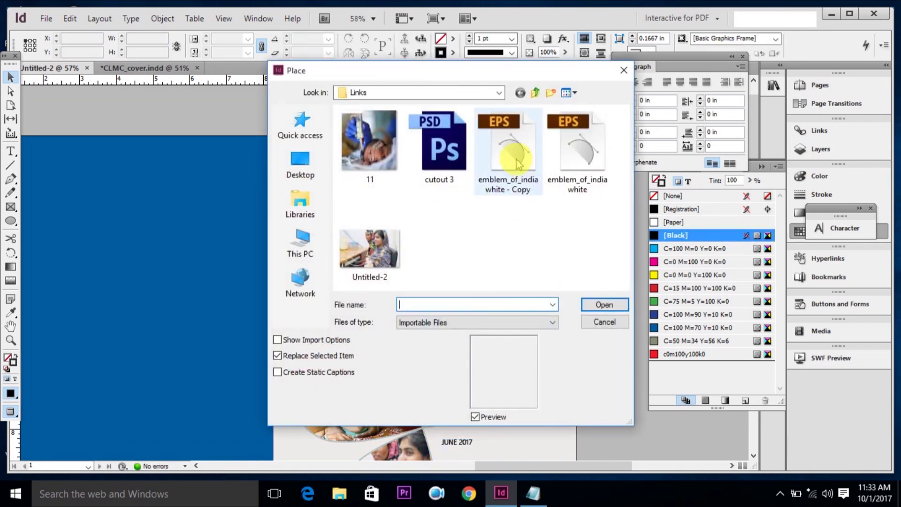
click(512, 150)
click(579, 154)
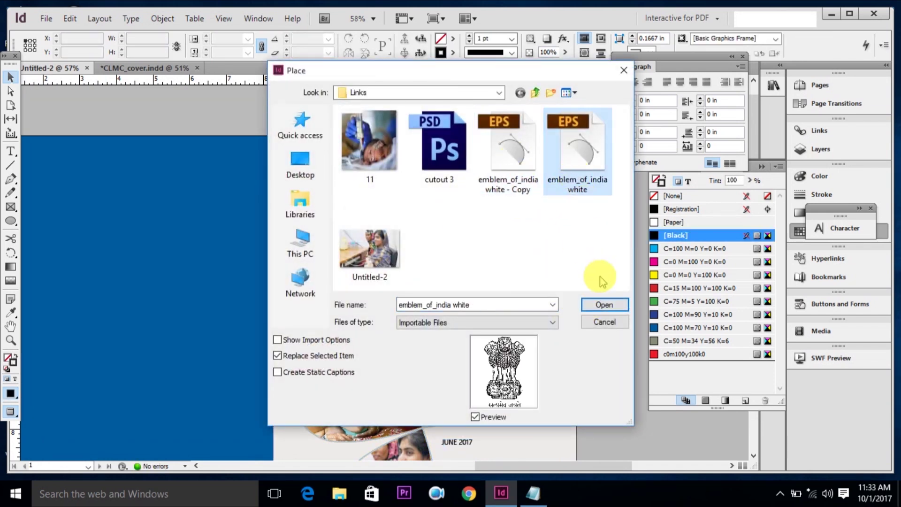
click(604, 305)
drag(295, 146, 324, 191)
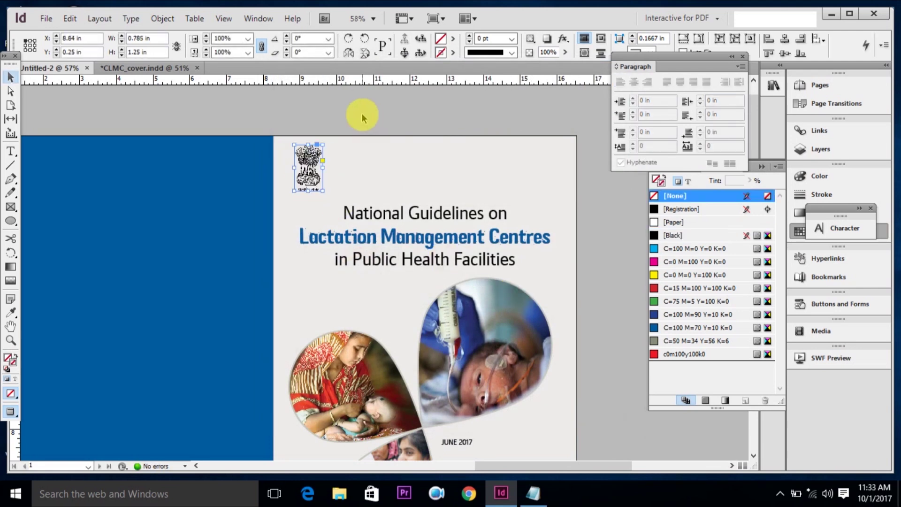
click(362, 126)
Step: Move the NHM logo frame onto the cover's top-right and bring it to the front
mouse_move(547, 262)
mouse_down()
mouse_move(352, 247)
mouse_move(362, 257)
mouse_up()
drag(527, 130, 361, 147)
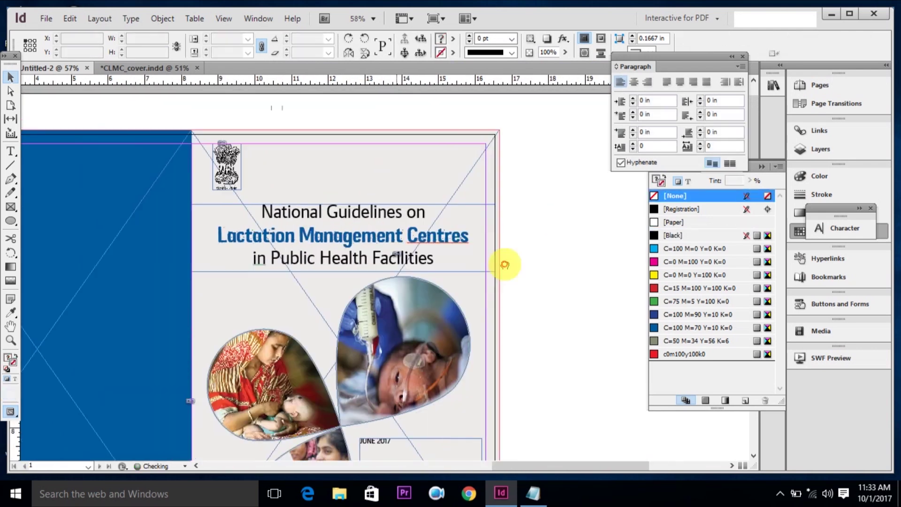
click(163, 18)
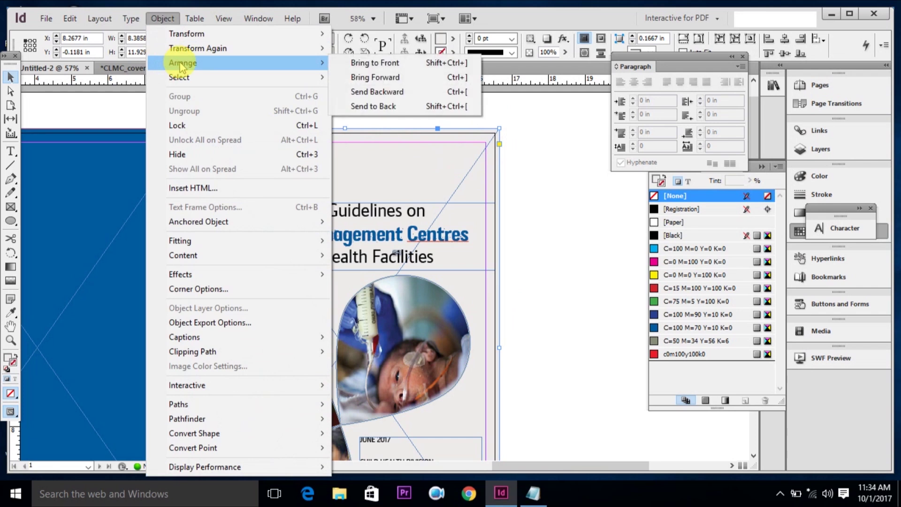
mouse_move(183, 63)
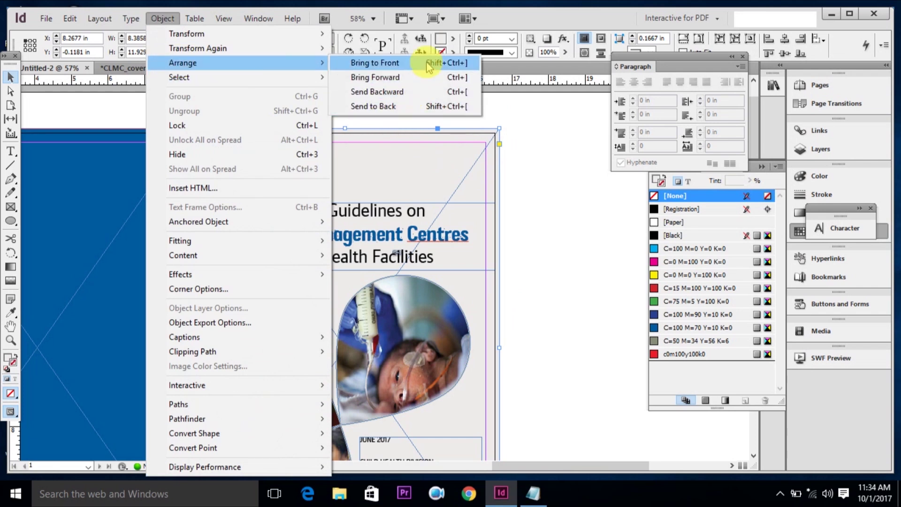
click(440, 106)
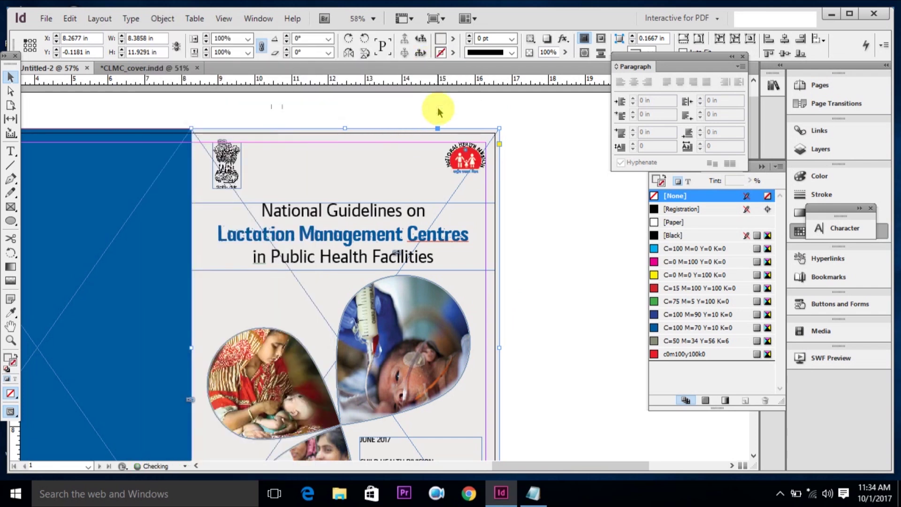
click(554, 181)
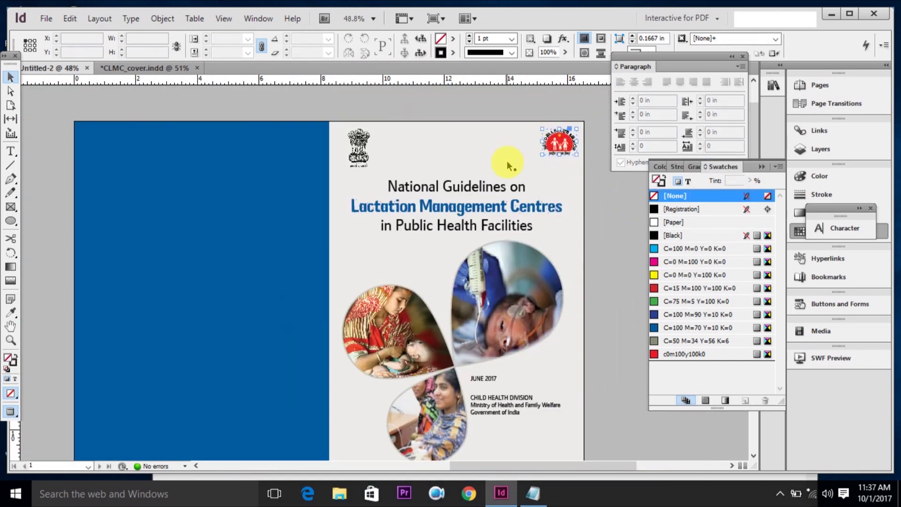
Step: Copy the NHM logo and paste a copy onto the blue back panel
click(70, 18)
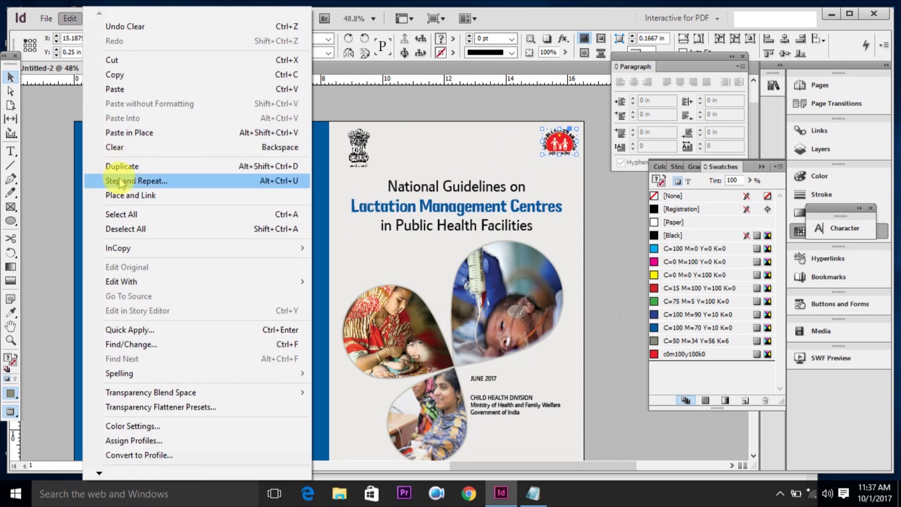
click(114, 74)
click(70, 17)
click(108, 88)
drag(219, 292, 309, 239)
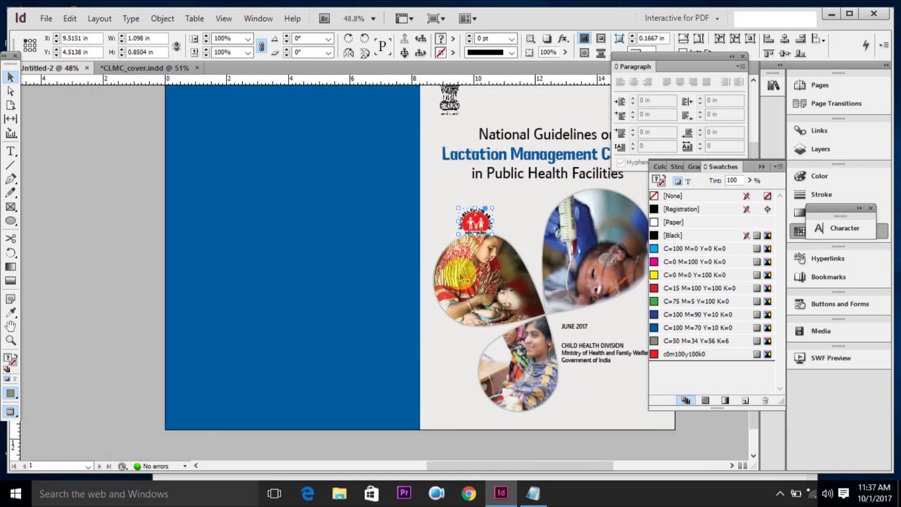
mouse_move(475, 224)
mouse_down()
mouse_move(284, 371)
mouse_move(295, 408)
mouse_up()
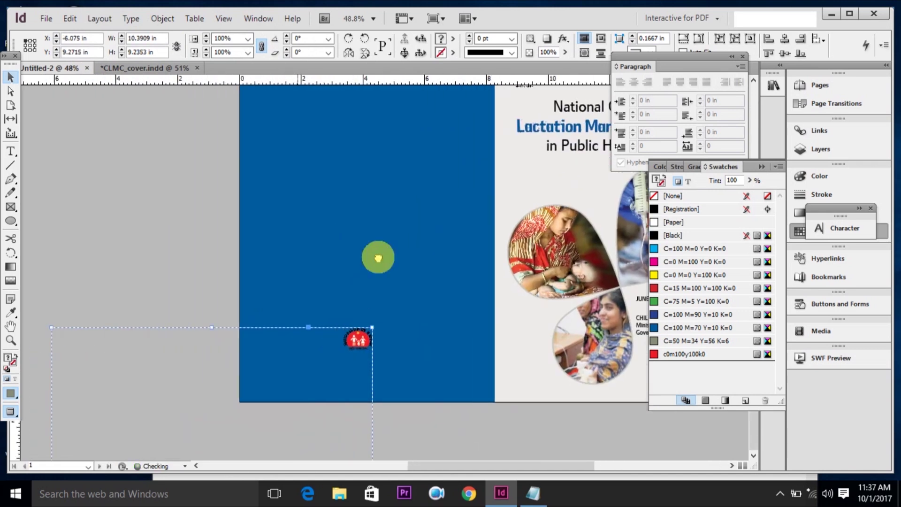
drag(295, 408, 390, 401)
Step: Enlarge the back-panel NHM logo to about 123%, then bring up the Notepad address text
click(362, 337)
click(368, 344)
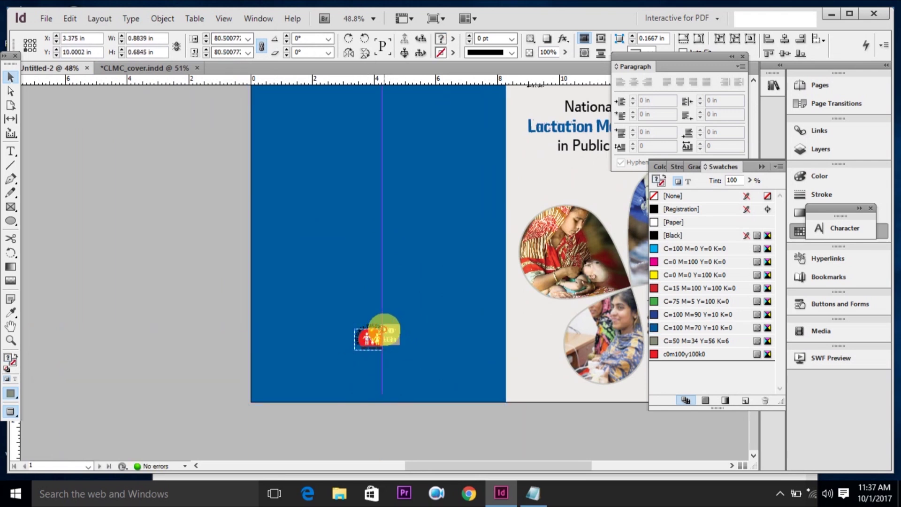
click(427, 400)
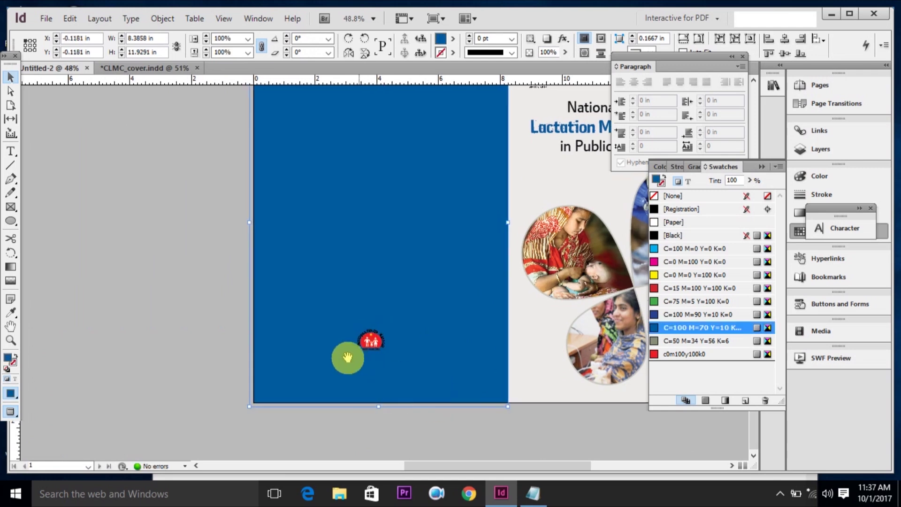
drag(258, 305, 571, 428)
click(329, 225)
drag(332, 213, 347, 209)
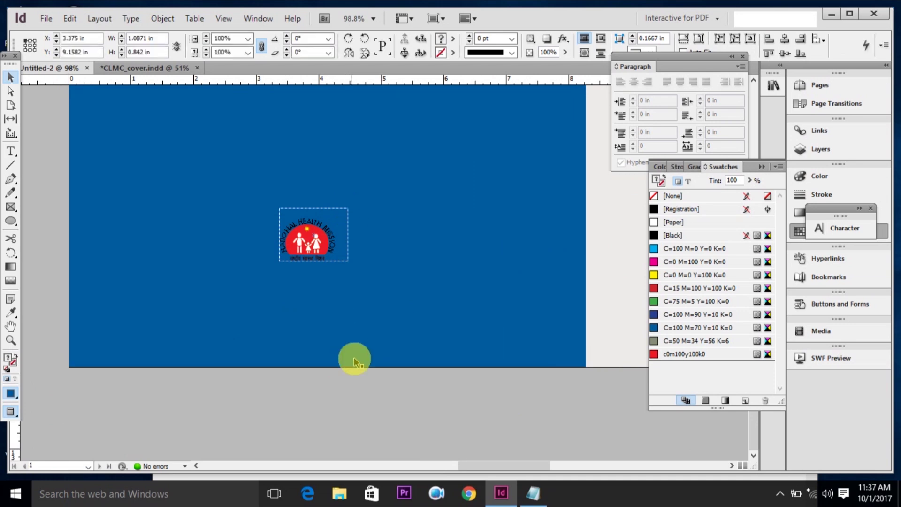
click(354, 372)
click(533, 493)
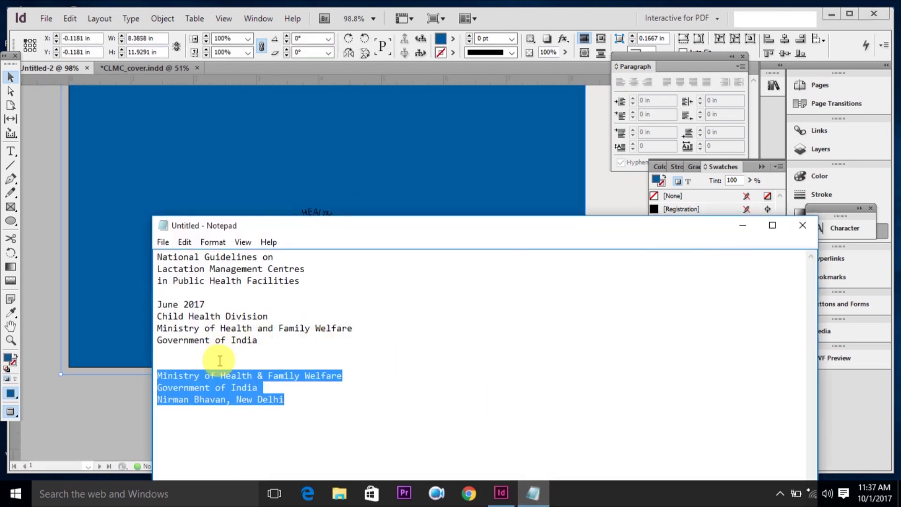
Step: Draw a text frame below the back-panel logo and paste the ministry address into it
click(86, 324)
click(136, 398)
click(14, 154)
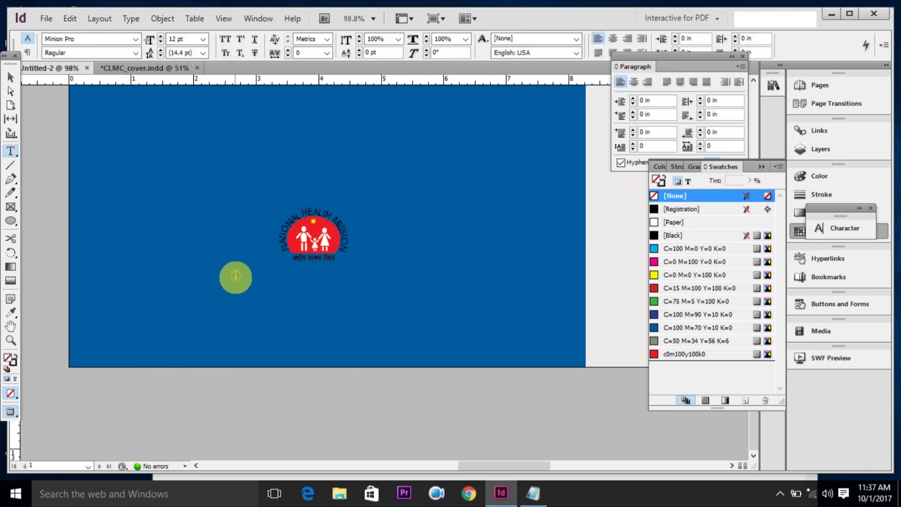
drag(239, 279, 413, 339)
key(ctrl+v)
Step: Format the address in the Plan font, centre-aligned, with the white [Paper] swatch
key(ctrl+a)
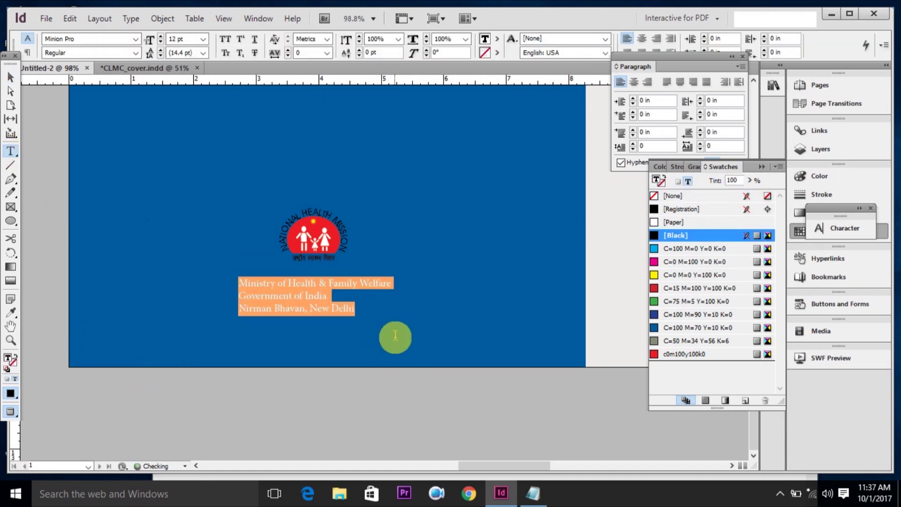
click(134, 39)
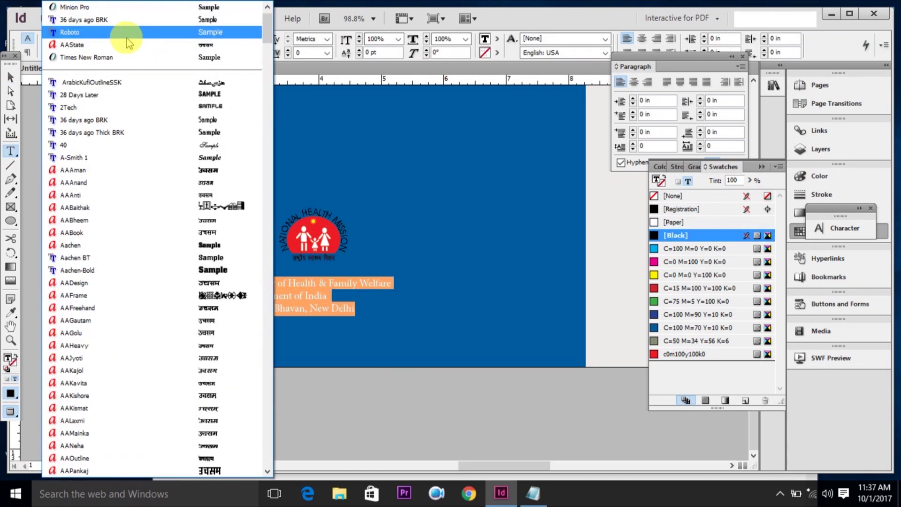
scroll(100, 26, up, 1)
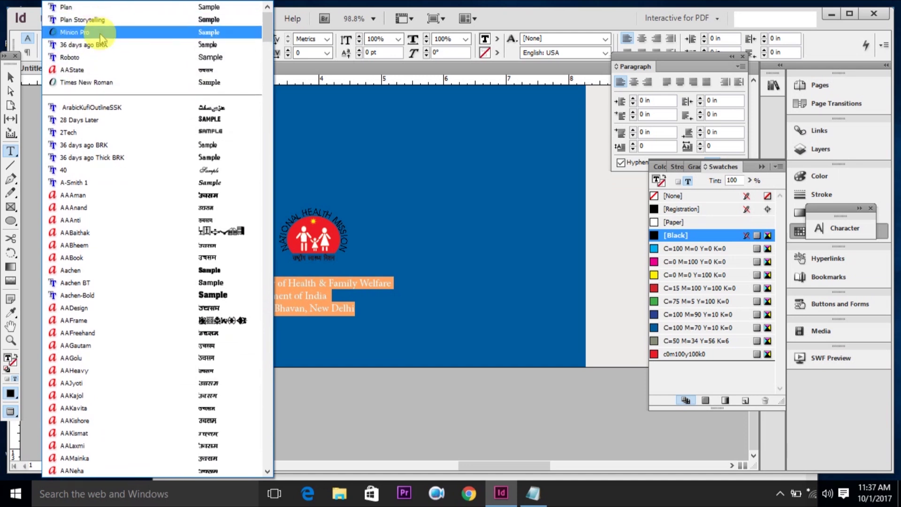
click(90, 7)
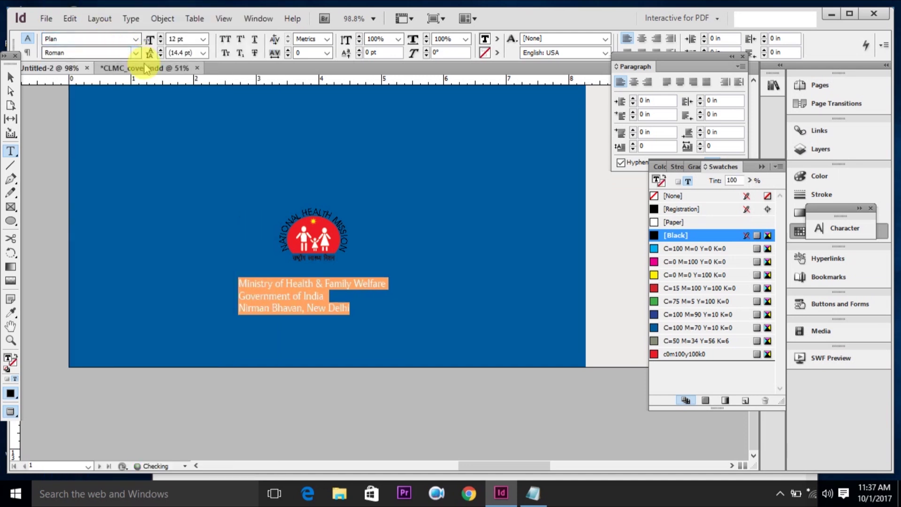
key(ctrl+shift+c)
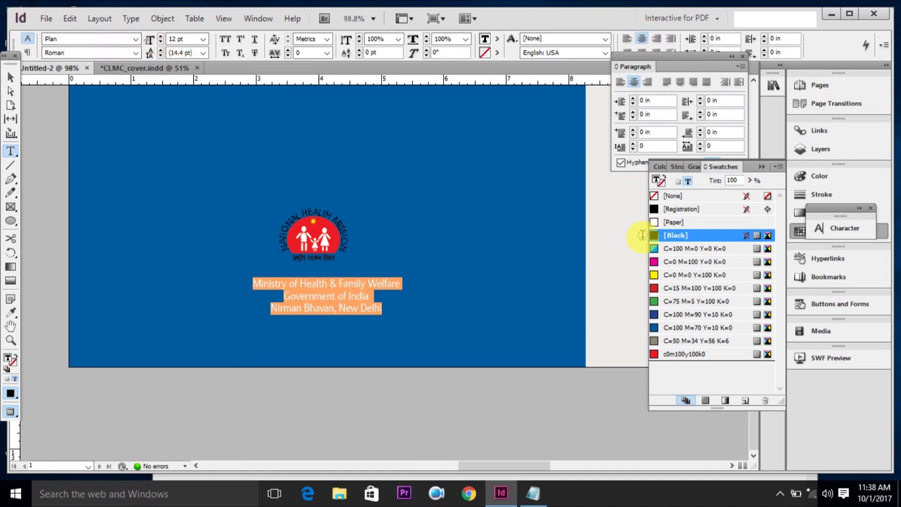
click(666, 222)
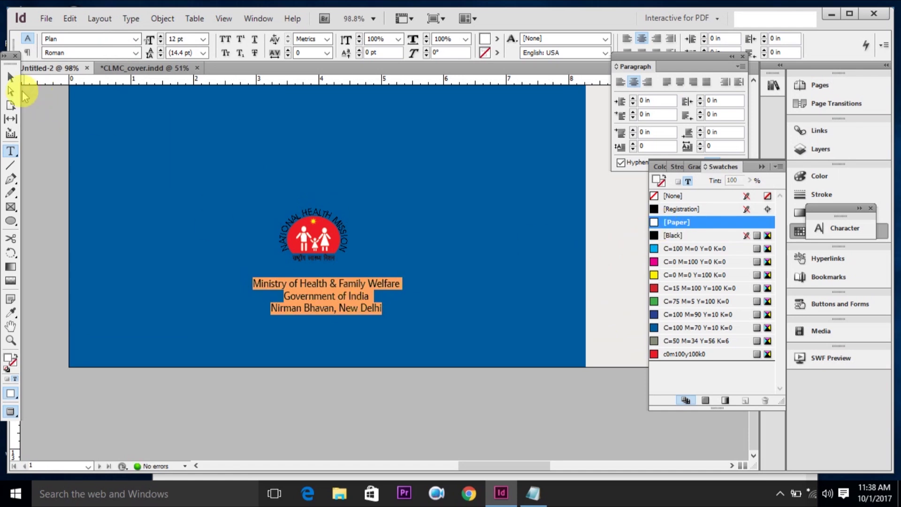
click(16, 81)
drag(342, 403, 396, 404)
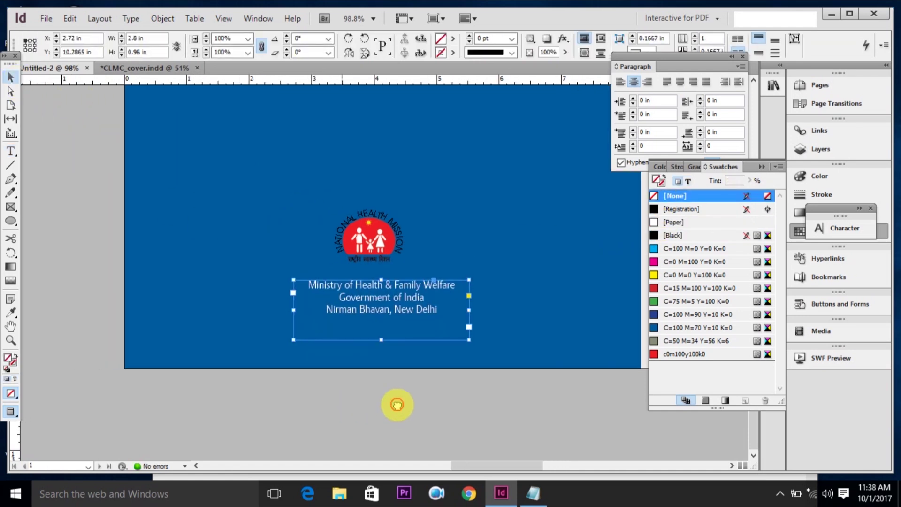
Step: Centre the address block horizontally on the back panel and align the logo's centre above it
click(496, 348)
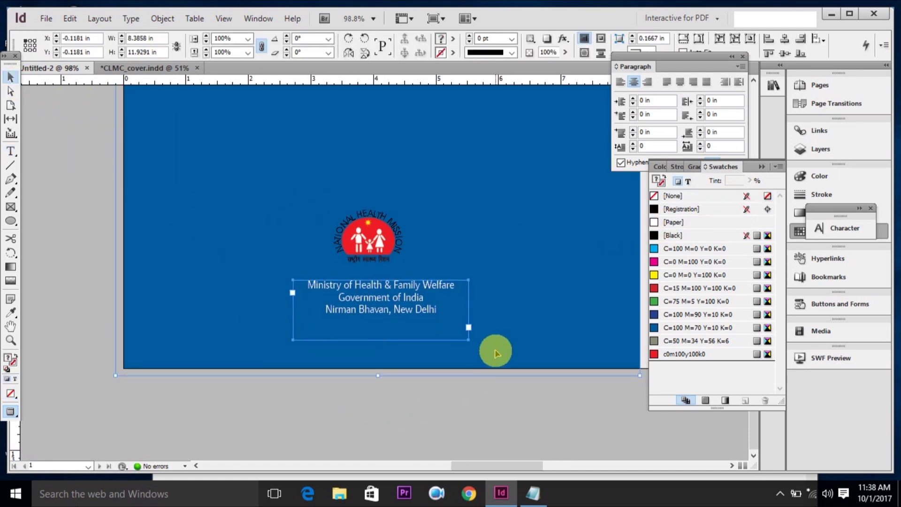
click(786, 38)
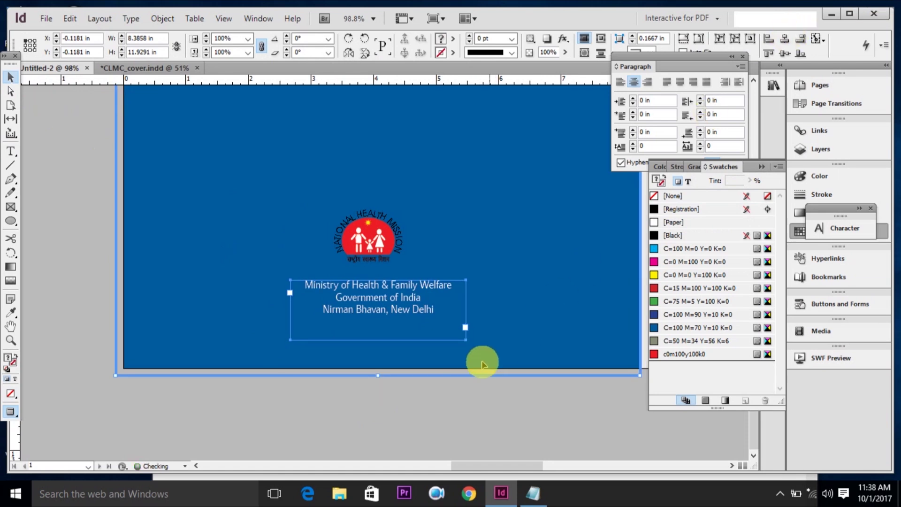
click(397, 249)
shift+click(400, 288)
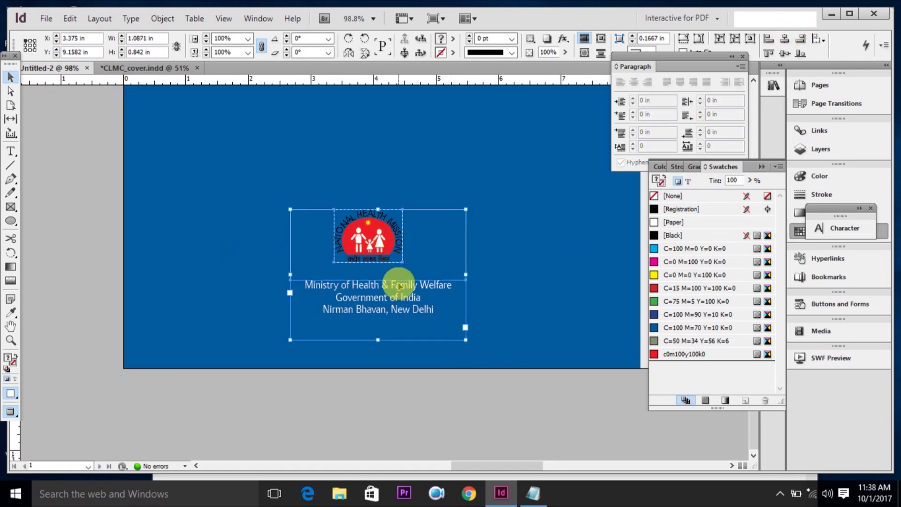
click(786, 40)
Step: Nudge the logo down, shrink it to about 0.98 by 0.76 in, and zoom out to the whole spread
click(402, 252)
key(Down)
key(Down)
key(Down)
key(Down)
key(Down)
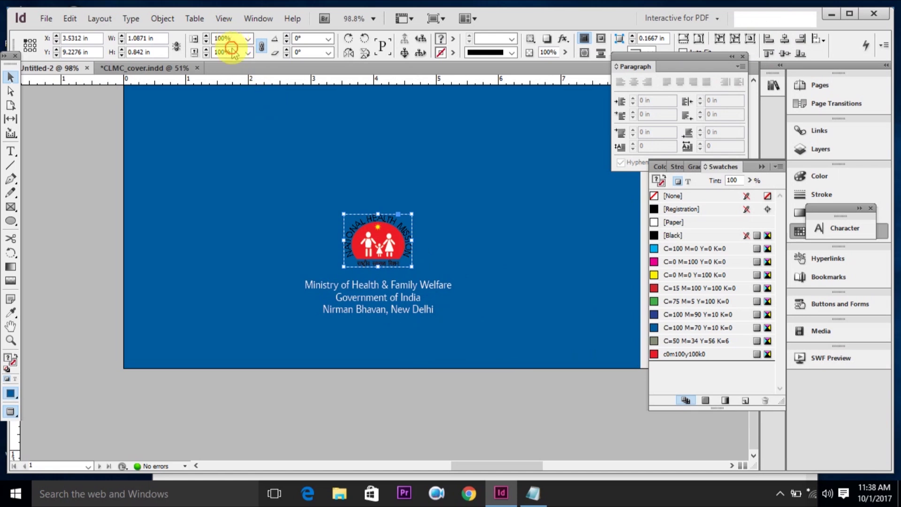
key(Down)
key(Down)
key(Down)
key(Down)
key(Down)
key(Down)
key(Down)
key(Down)
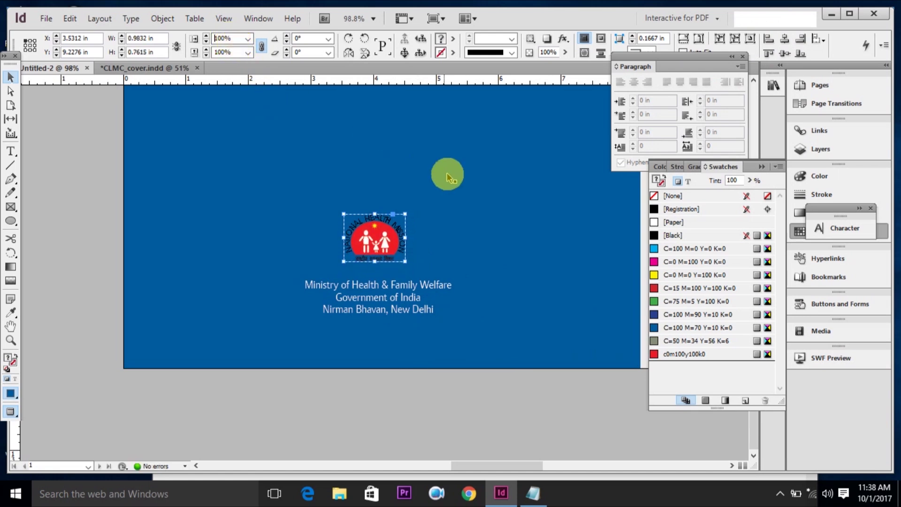
click(486, 278)
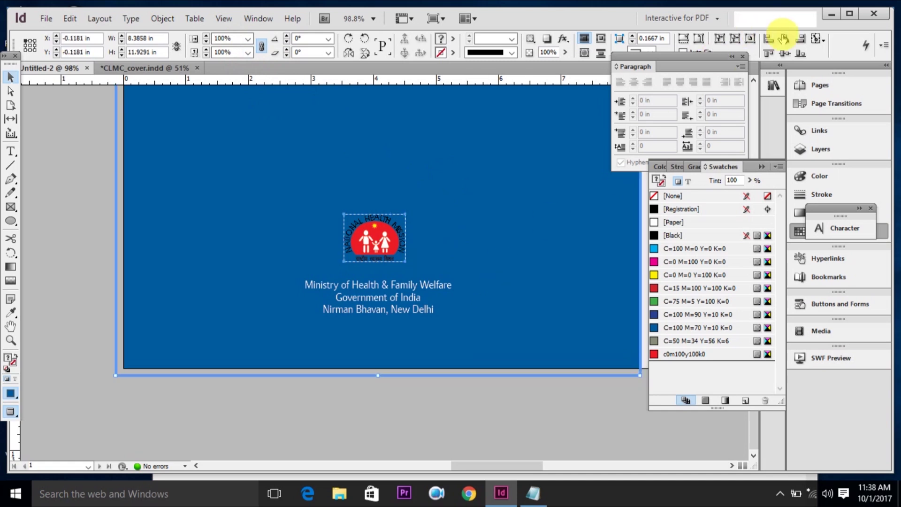
click(403, 419)
click(389, 242)
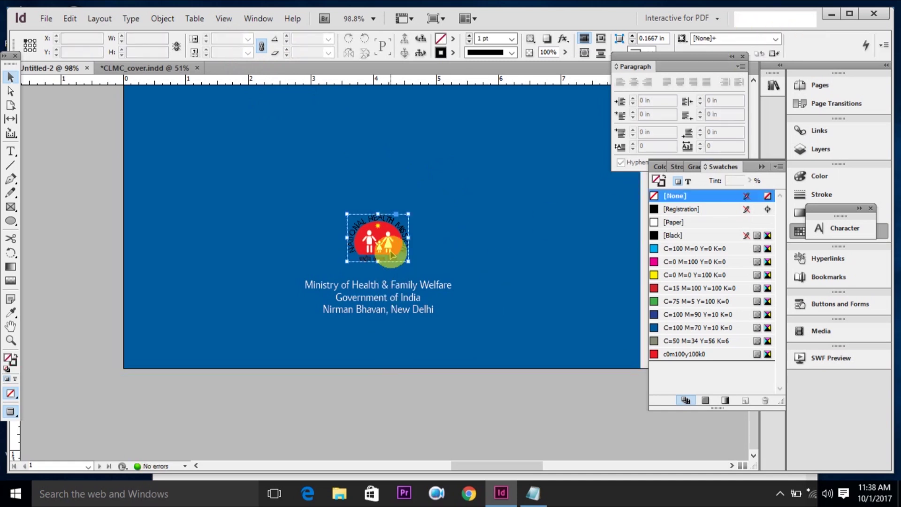
click(423, 391)
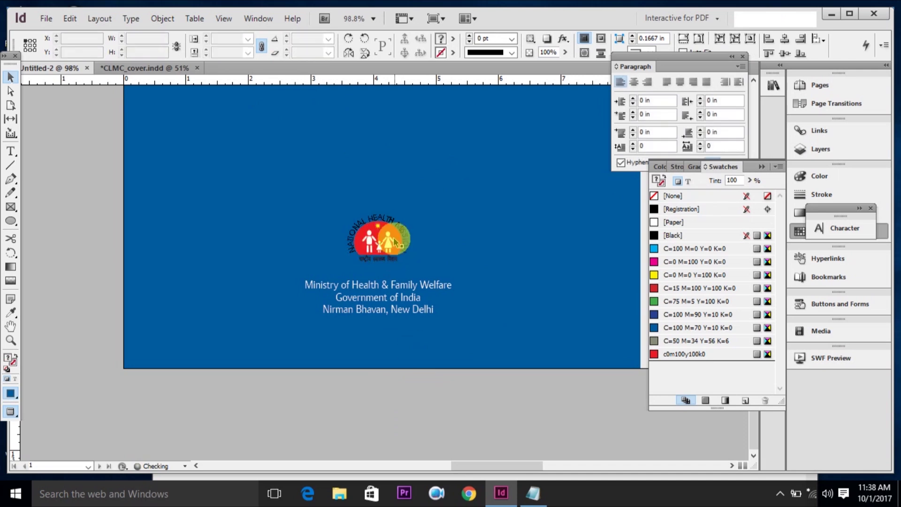
click(391, 223)
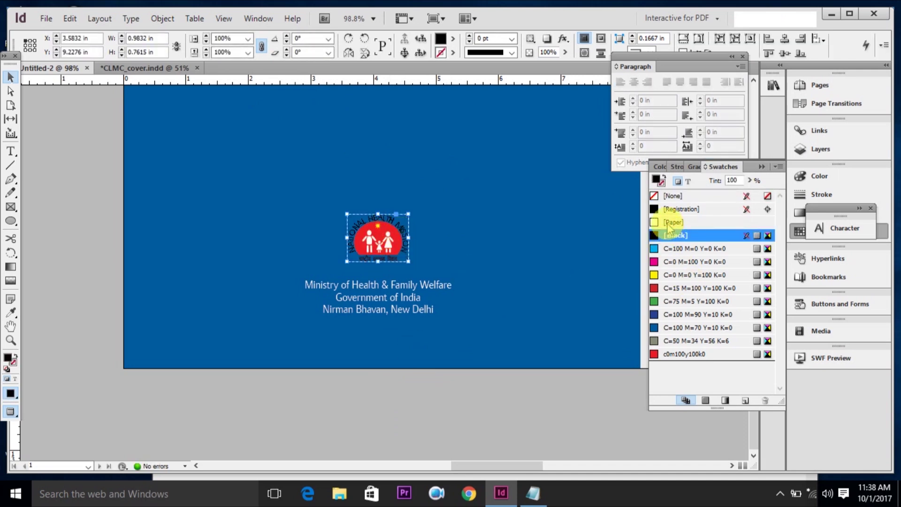
click(522, 393)
key(ctrl+alt+0)
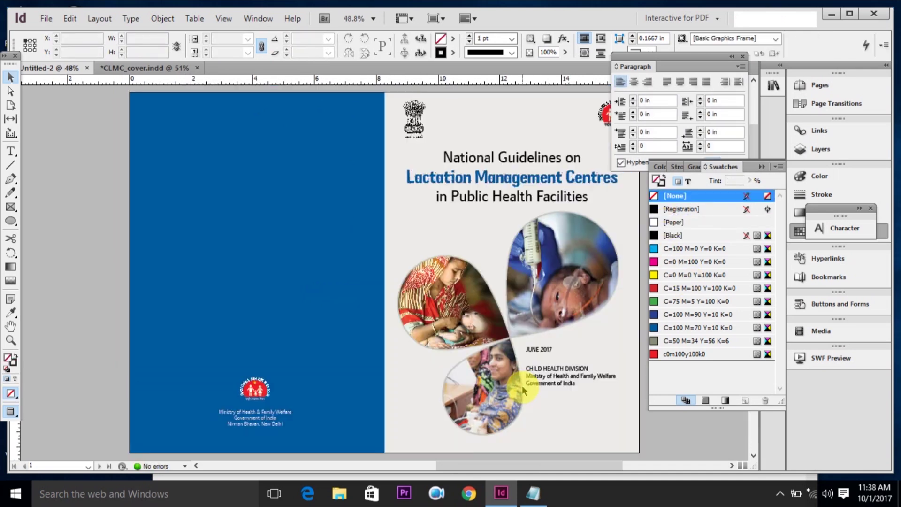
drag(494, 193, 515, 202)
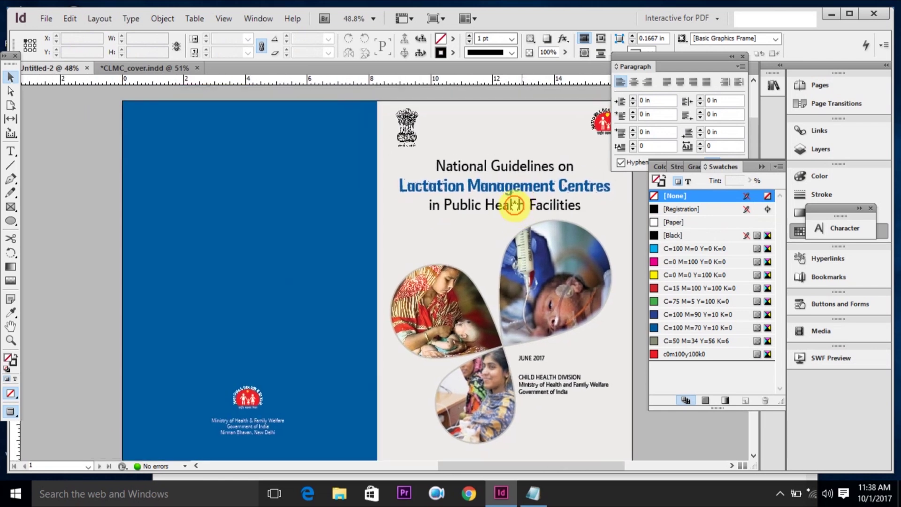
key(ctrl+s)
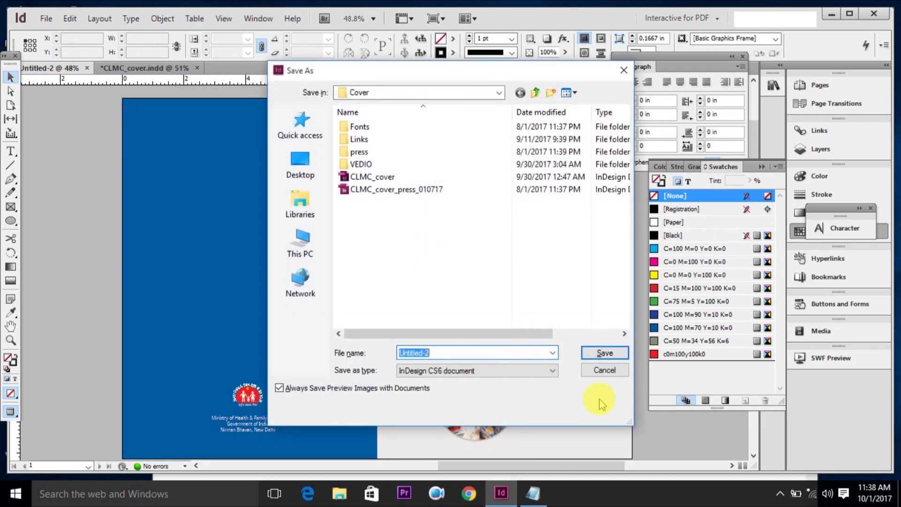
click(604, 371)
drag(595, 372, 575, 362)
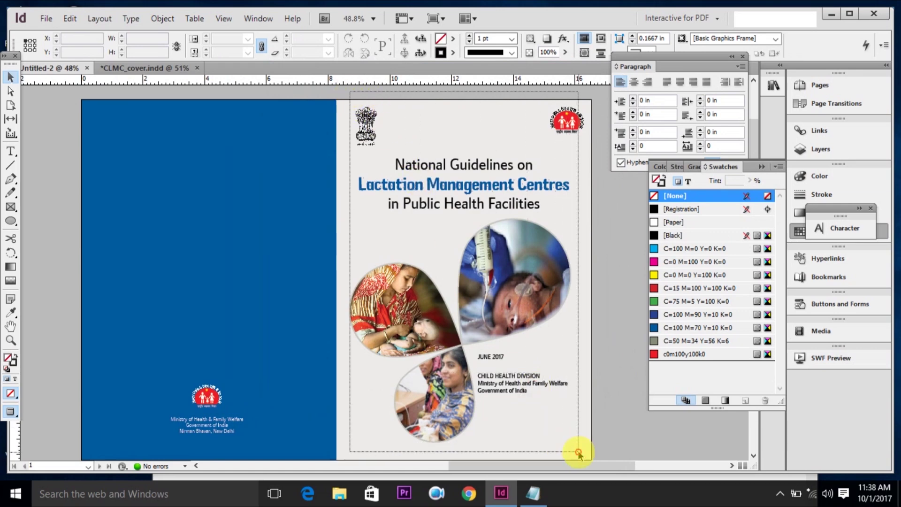
drag(359, 106, 578, 452)
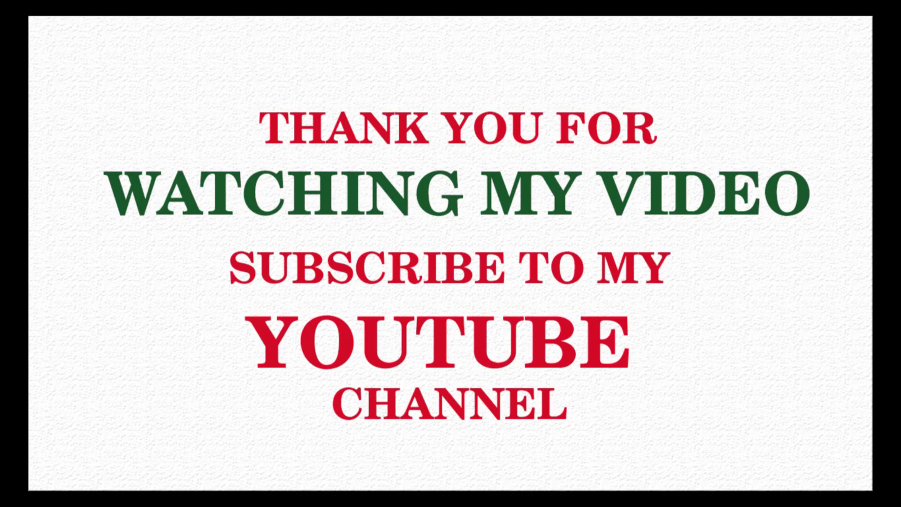